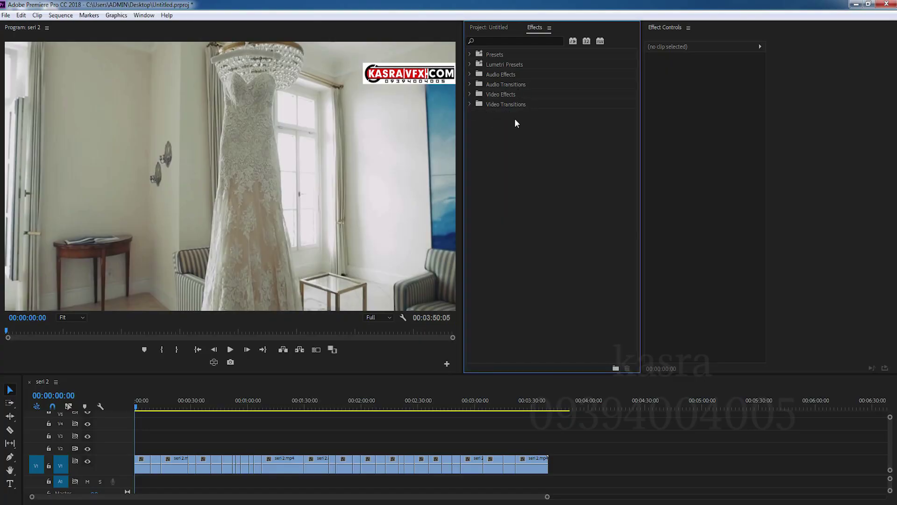
Expand Video Transitions and the proDAD folder to list the Vitascene transitions
click(470, 105)
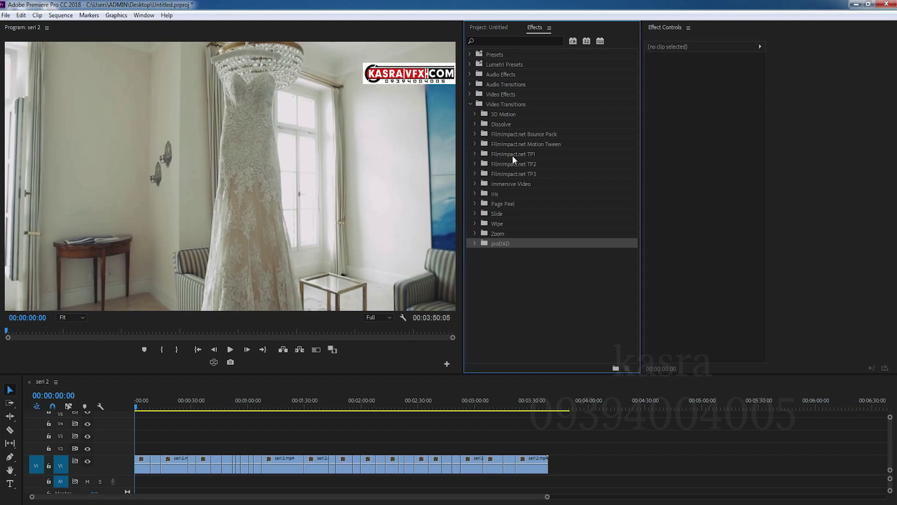
click(475, 243)
Expand Presets and the KasraVFX.com bin to list its numbered transition preset folders
click(471, 54)
scroll(492, 194, down, 4)
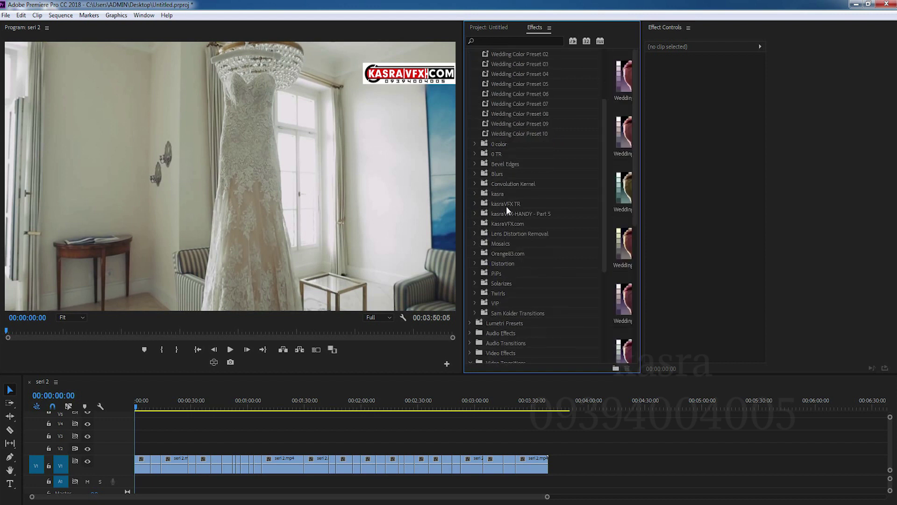
click(501, 204)
scroll(502, 145, down, 3)
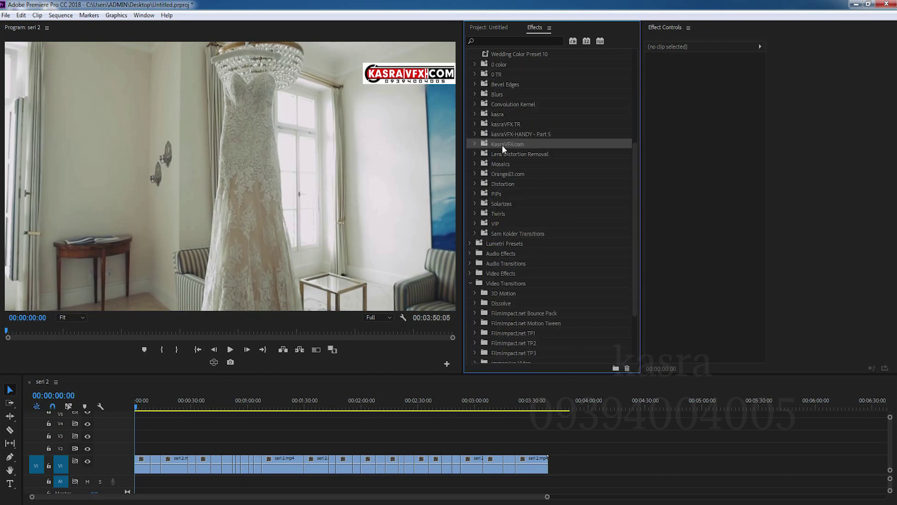
click(477, 144)
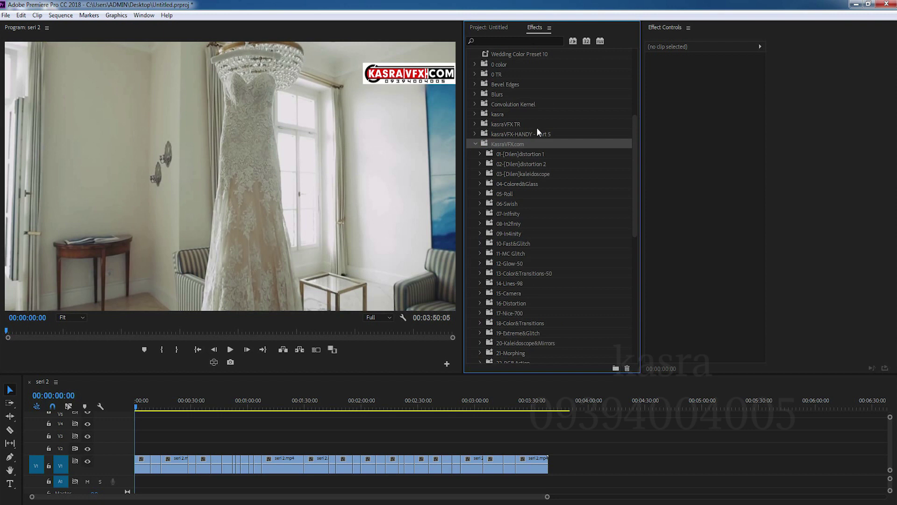
right_click(515, 144)
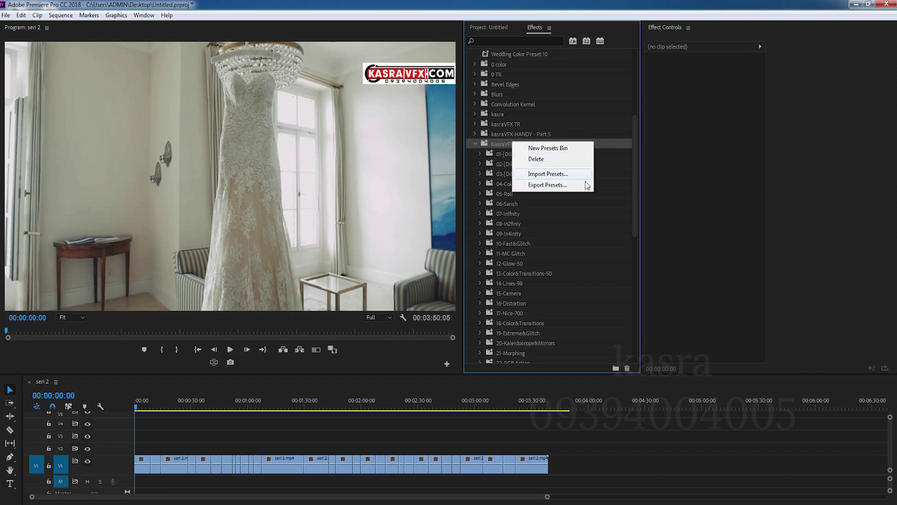
click(679, 181)
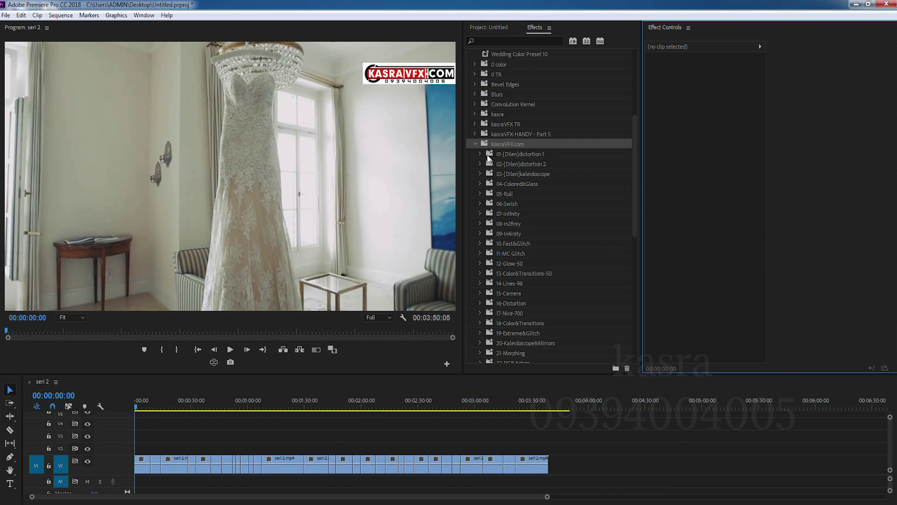
scroll(510, 159, down, 1)
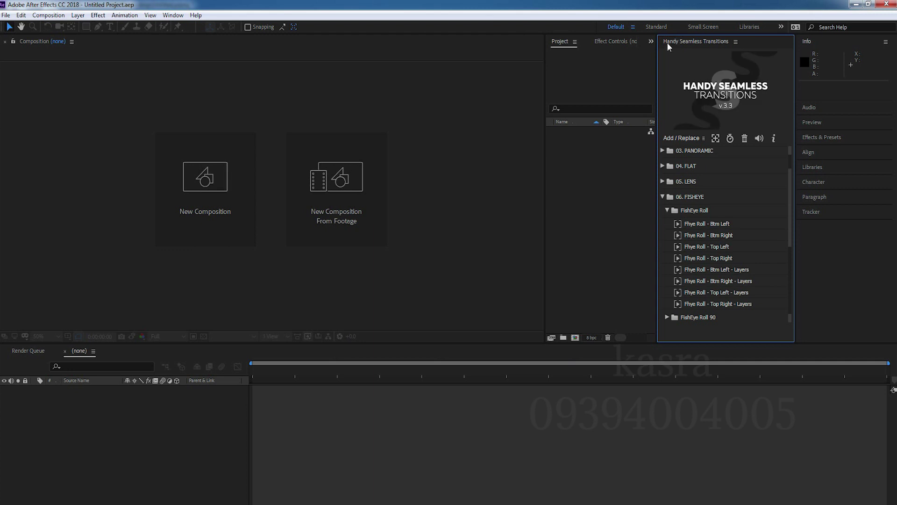
Preview the 06. FISHEYE FishEye Roll presets in the Handy Seamless Transitions panel
mouse_move(711, 227)
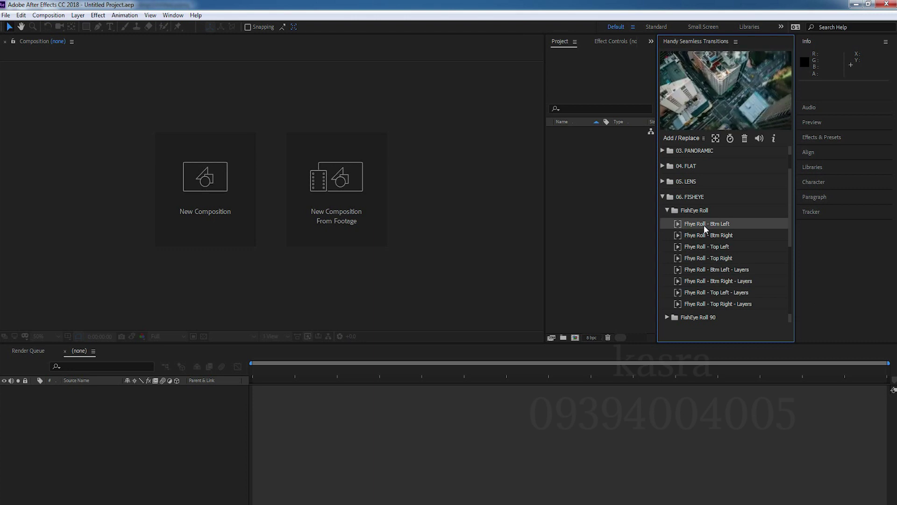
mouse_move(704, 254)
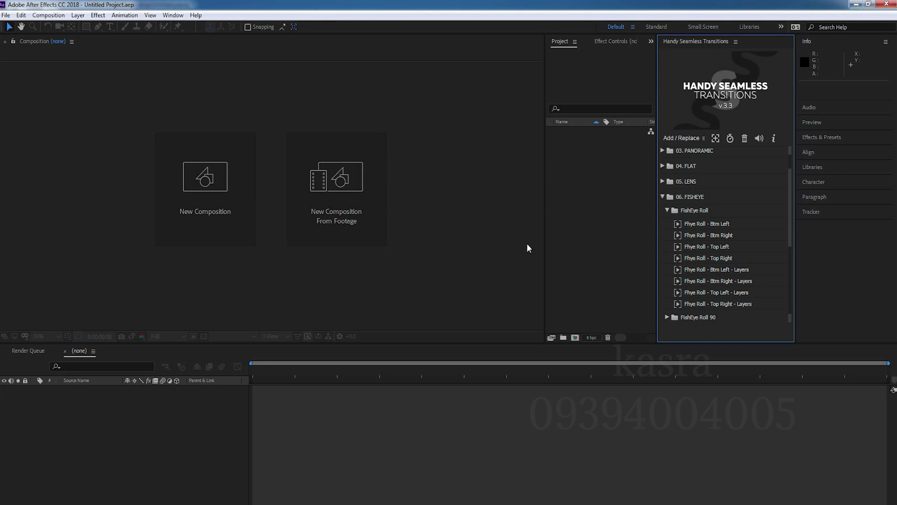
Browse page 2 of kasravfx.com's free tutorials in Chrome, then minimize the browser
click(856, 4)
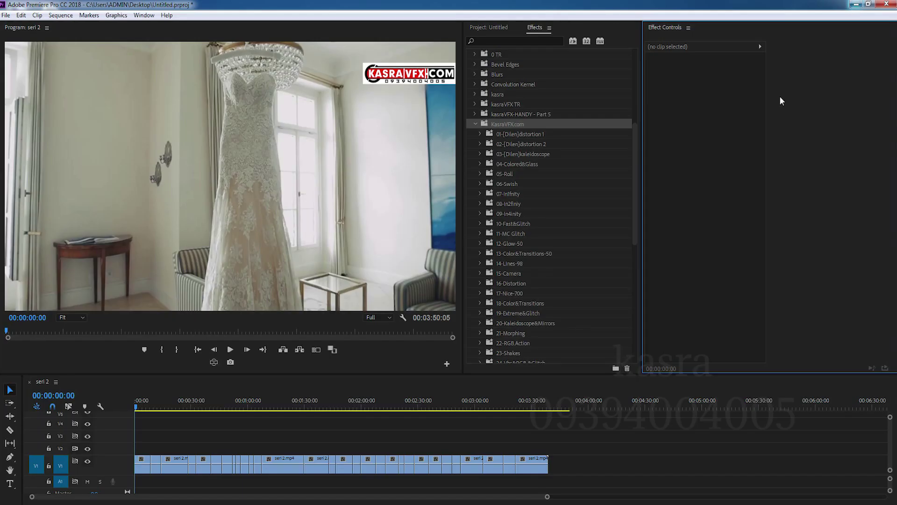
click(856, 5)
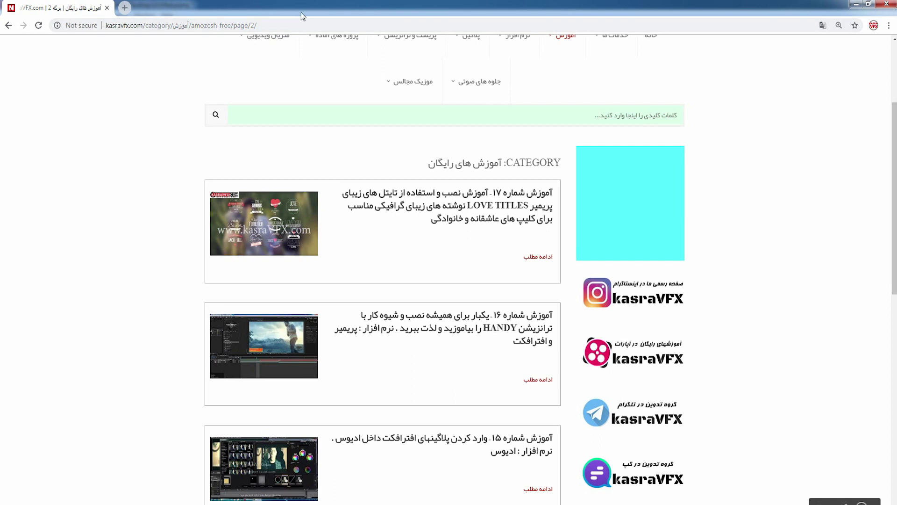
scroll(755, 117, up, 2)
mouse_move(565, 141)
scroll(646, 159, up, 1)
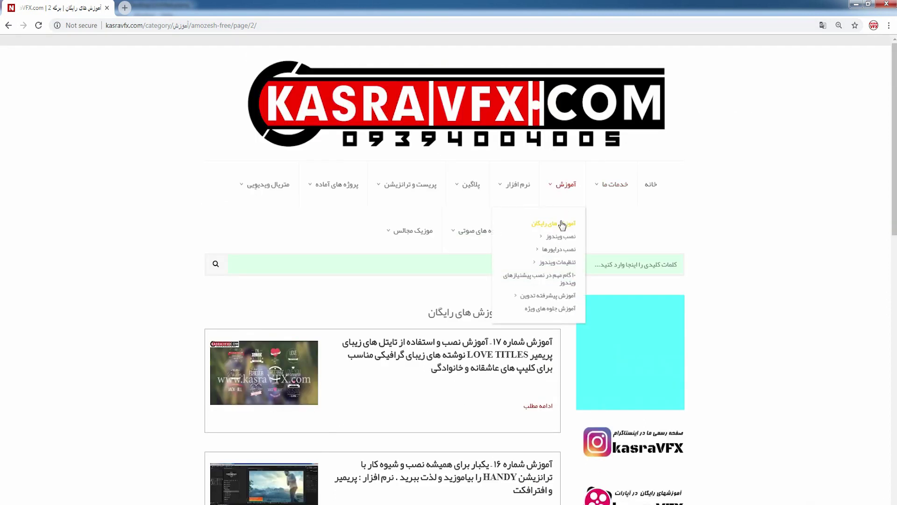
scroll(783, 248, down, 3)
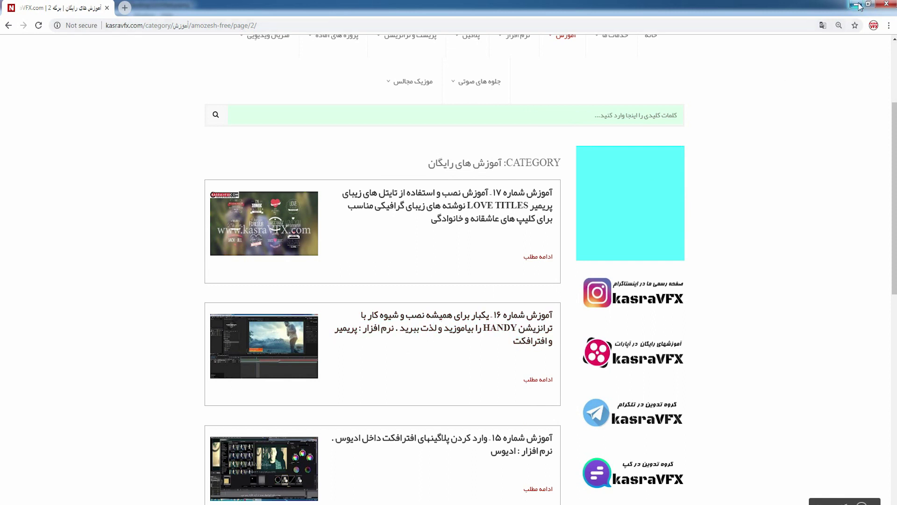
click(856, 4)
Close the Handy Seamless folder window, check the .rar's WinRAR extract options, and select the extracted folder
click(856, 4)
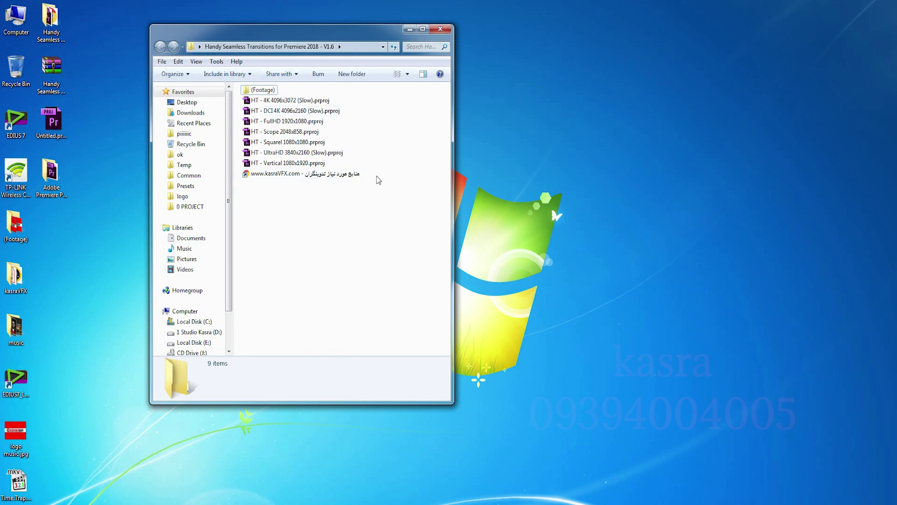
click(440, 29)
click(64, 75)
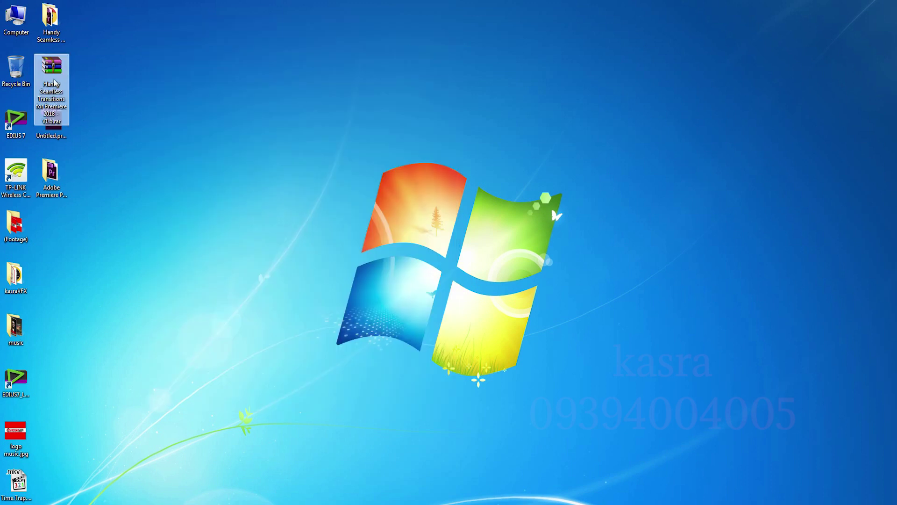
right_click(59, 66)
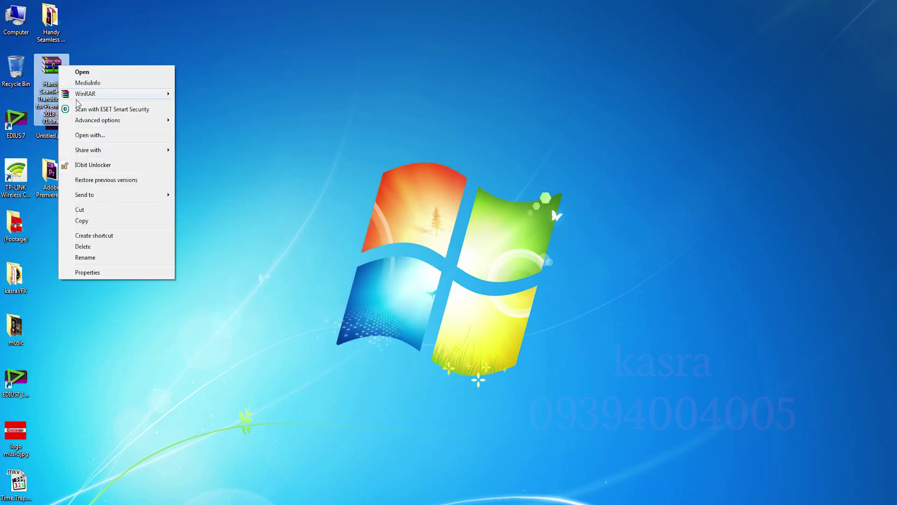
mouse_move(110, 94)
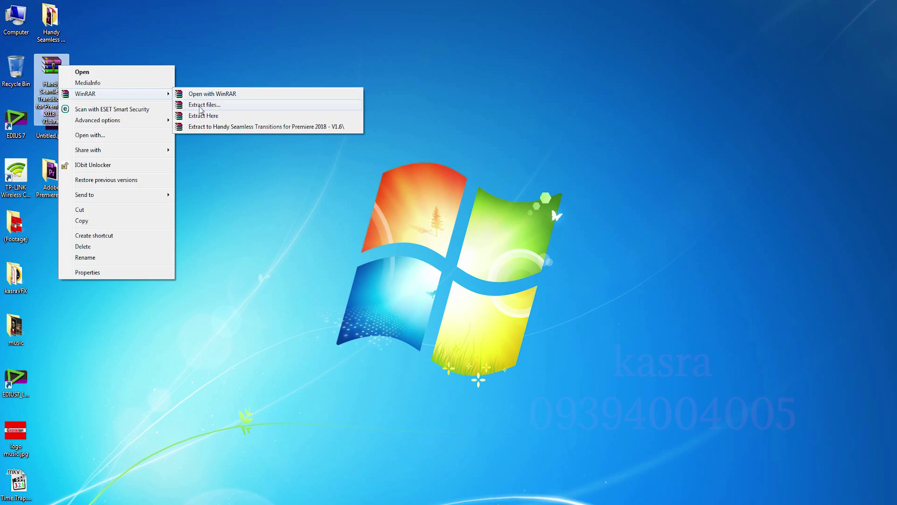
click(208, 58)
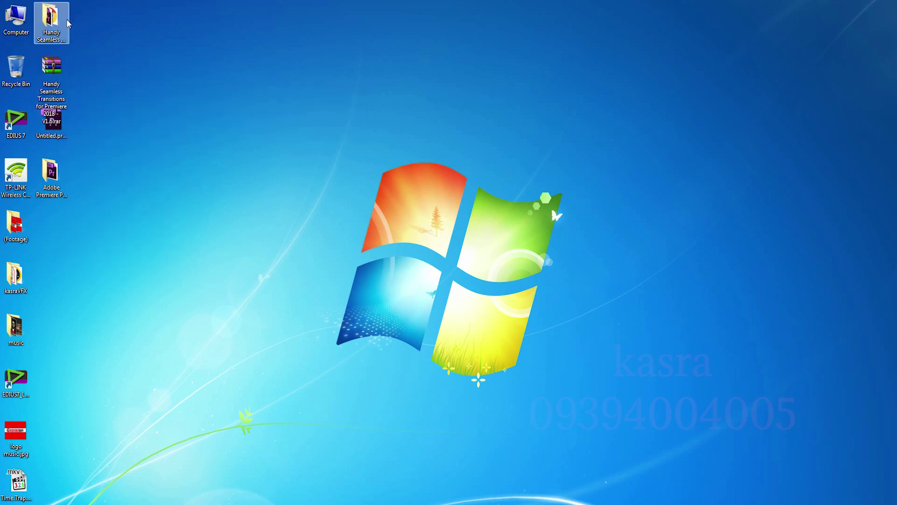
click(67, 19)
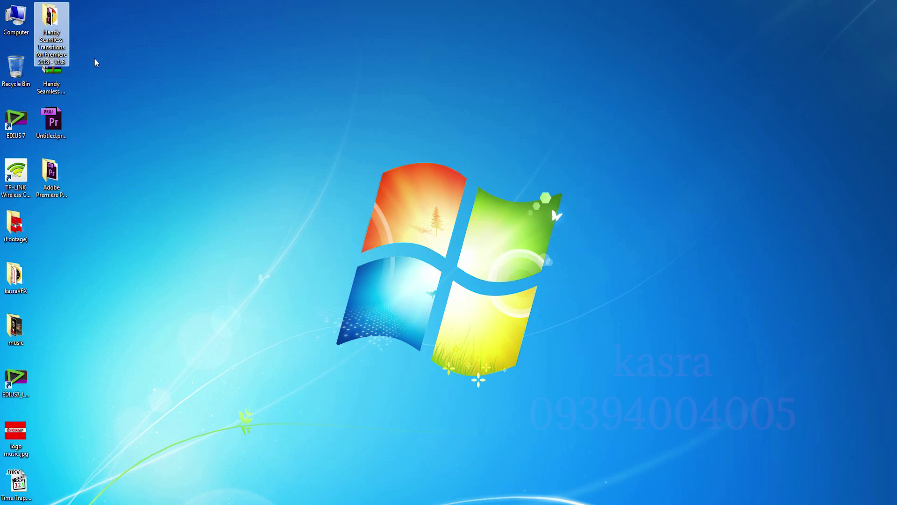
right_click(53, 15)
Copy the Handy Seamless folder and navigate to C:\Program Files\Adobe\Adobe Premiere Pro CC 2018
click(125, 211)
double_click(16, 18)
drag(327, 36, 313, 36)
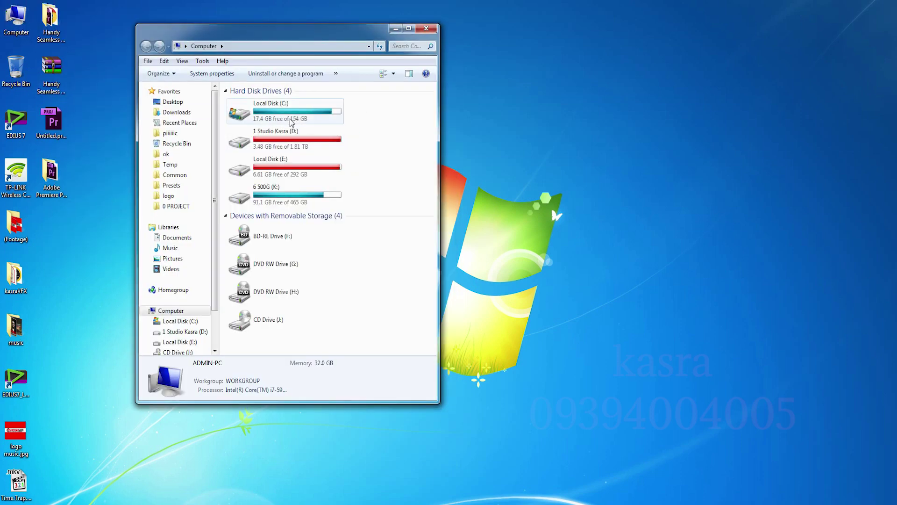
double_click(276, 114)
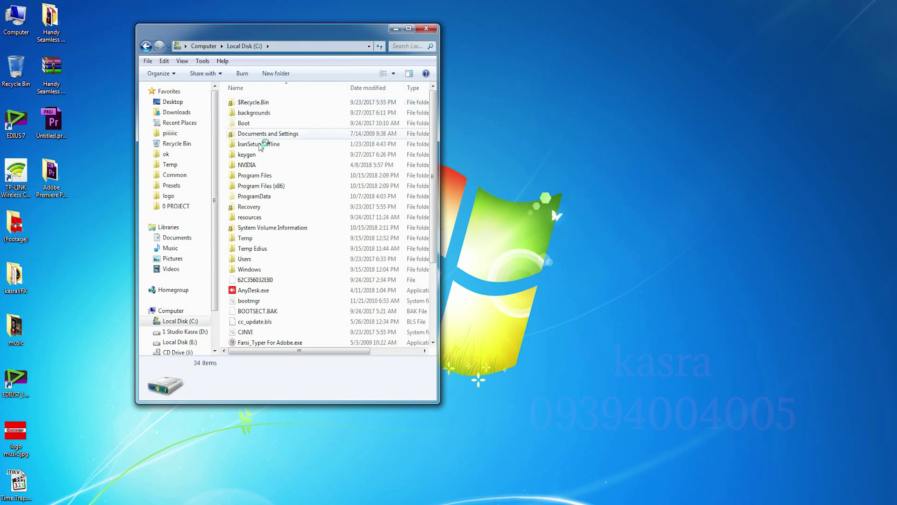
double_click(254, 178)
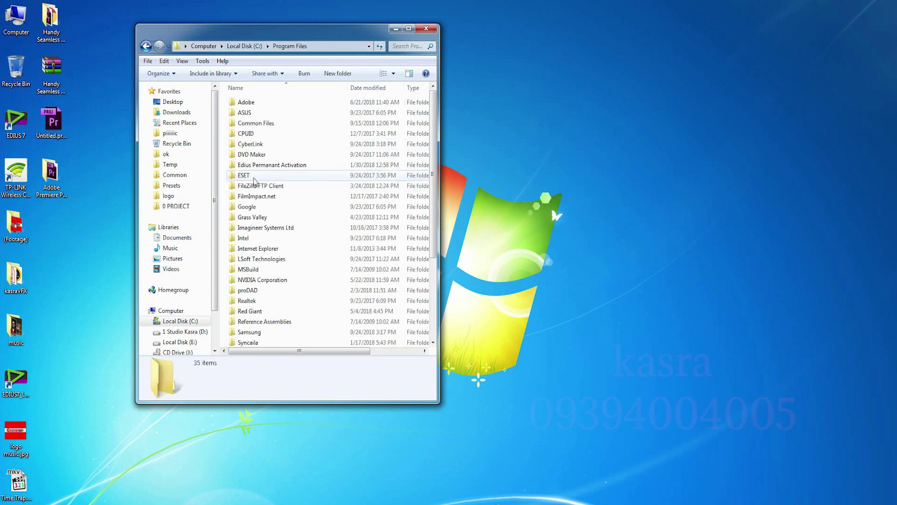
double_click(241, 105)
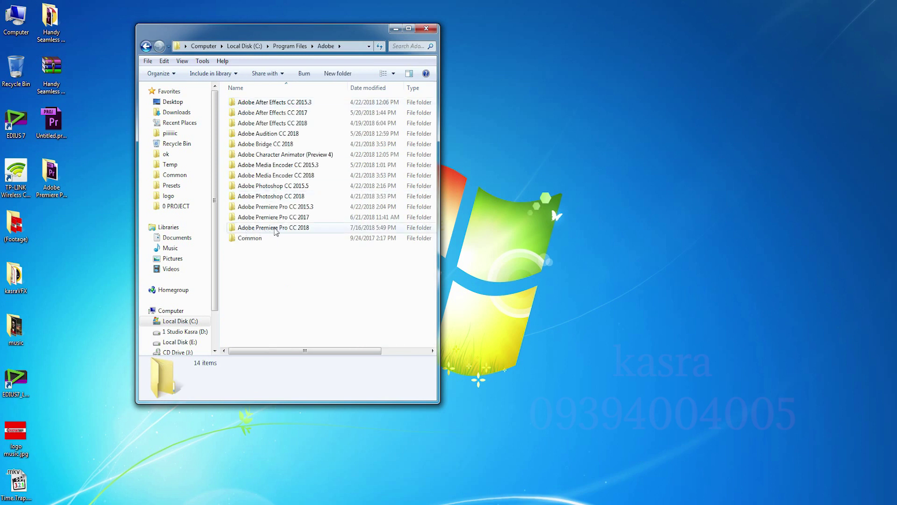
double_click(300, 232)
Paste the Handy Seamless folder into Premiere's Presets folder
scroll(288, 210, down, 5)
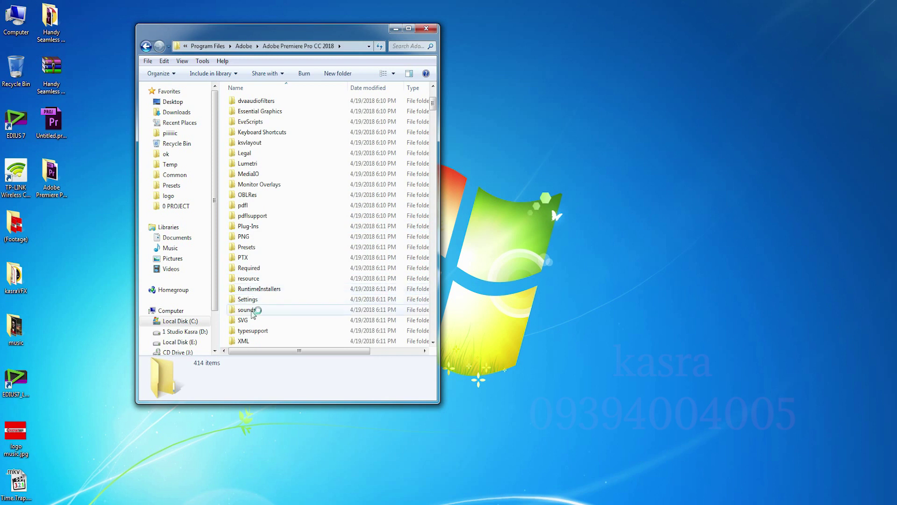
scroll(247, 299, down, 2)
double_click(247, 186)
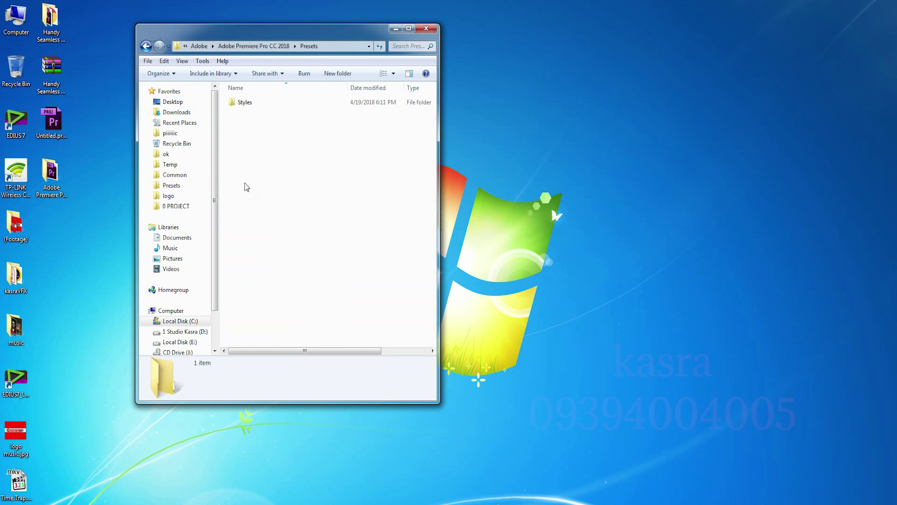
right_click(287, 159)
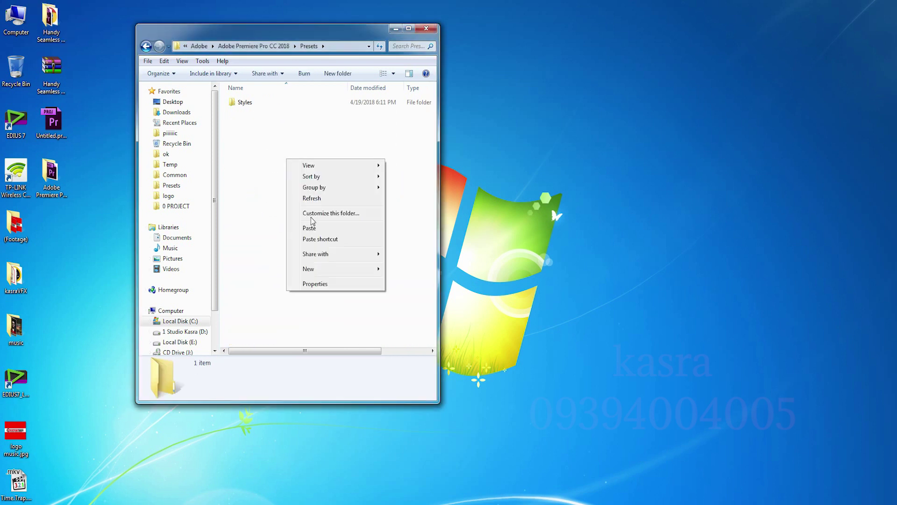
click(310, 228)
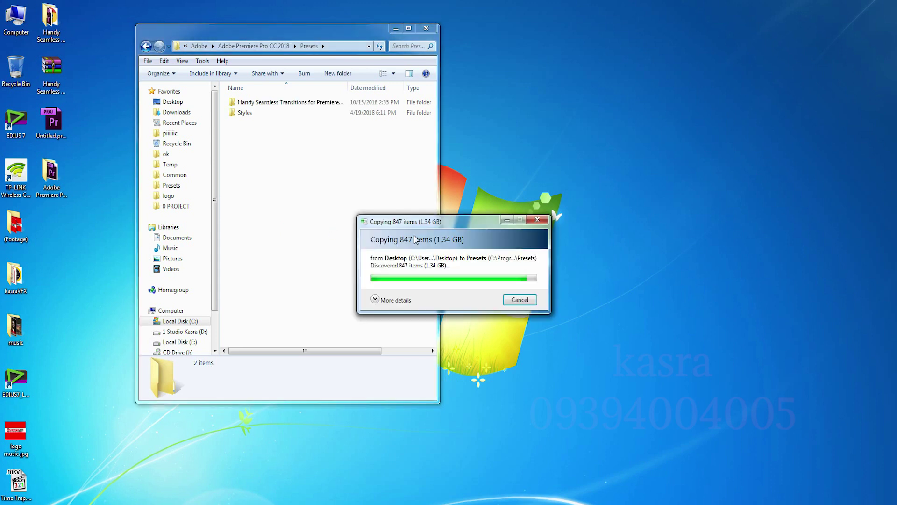
Switch to List view and open Handy Seamless Transitions for Premiere 2018 - V1.6
click(182, 61)
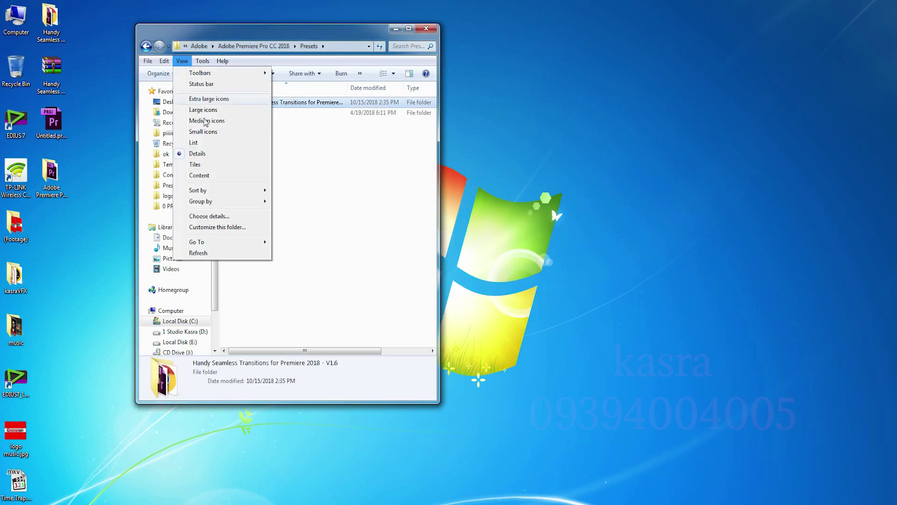
click(194, 142)
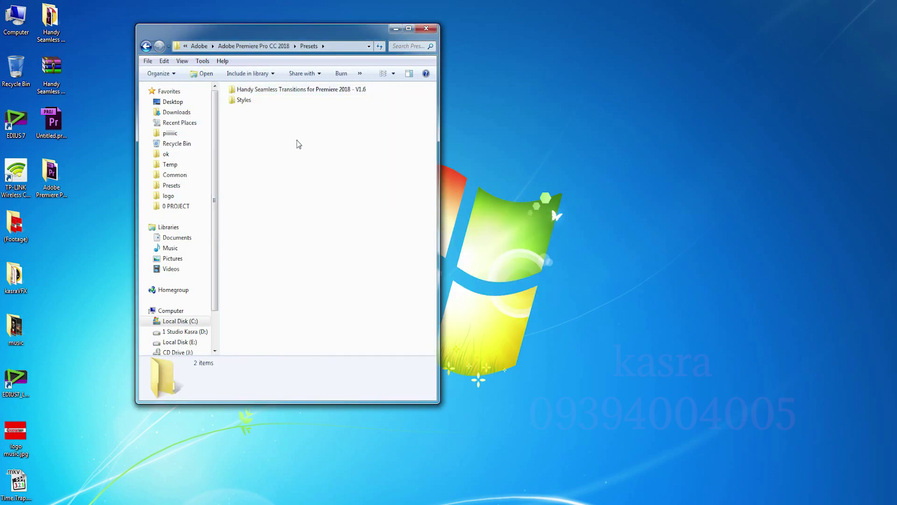
double_click(293, 90)
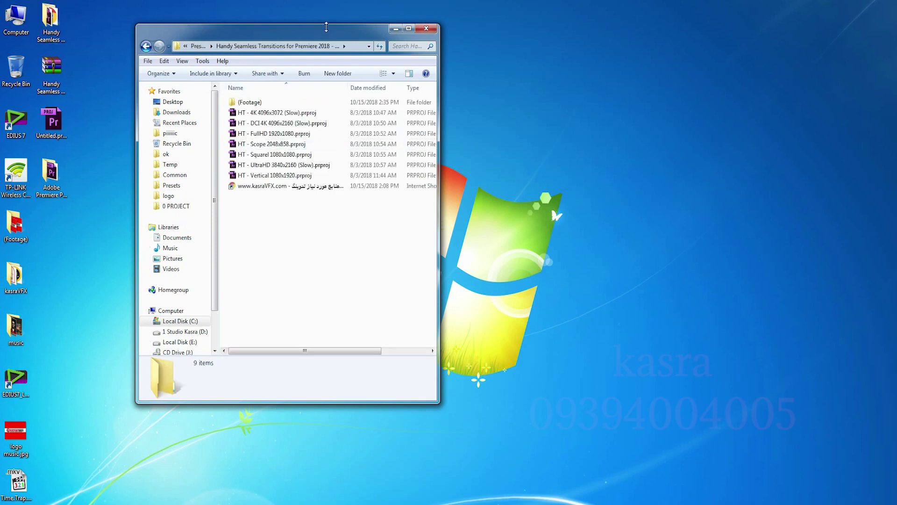
Play Composite_Roughly.mp3 from (Footage) > Sound, then return to the (Footage) folder
drag(326, 26, 309, 28)
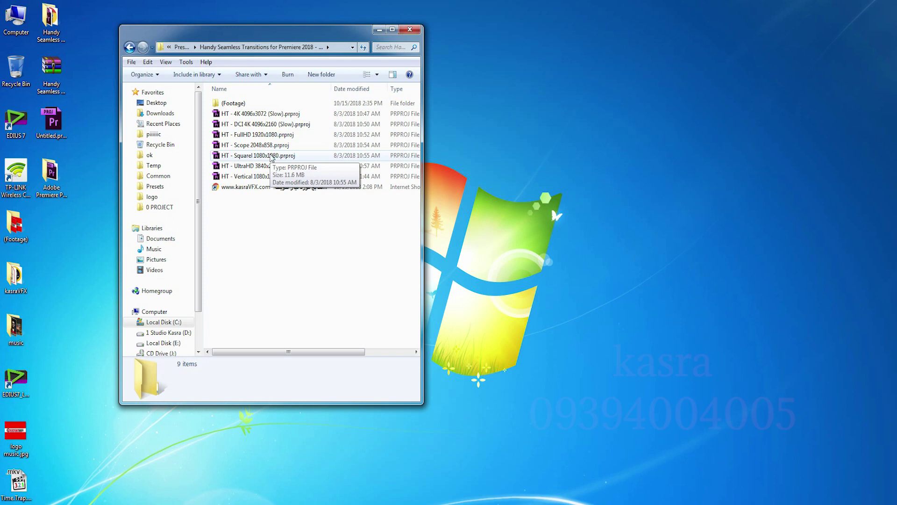
double_click(233, 103)
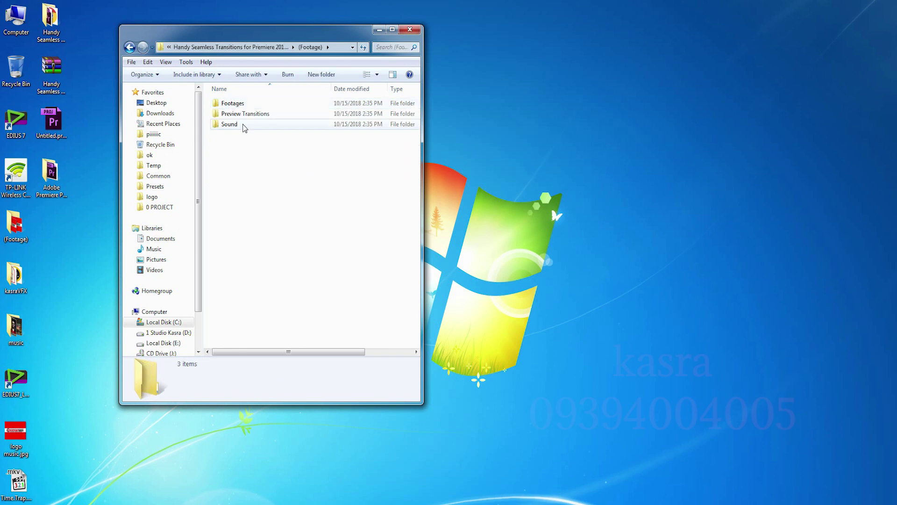
double_click(233, 125)
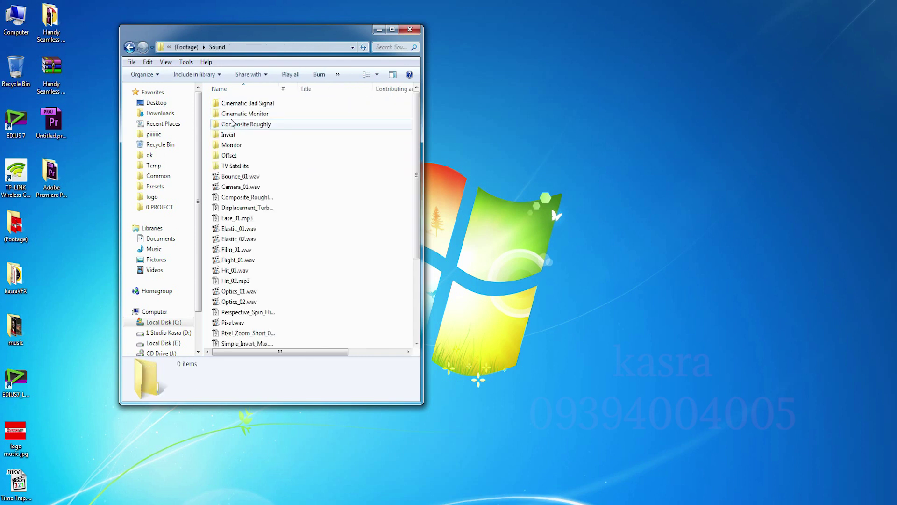
click(242, 203)
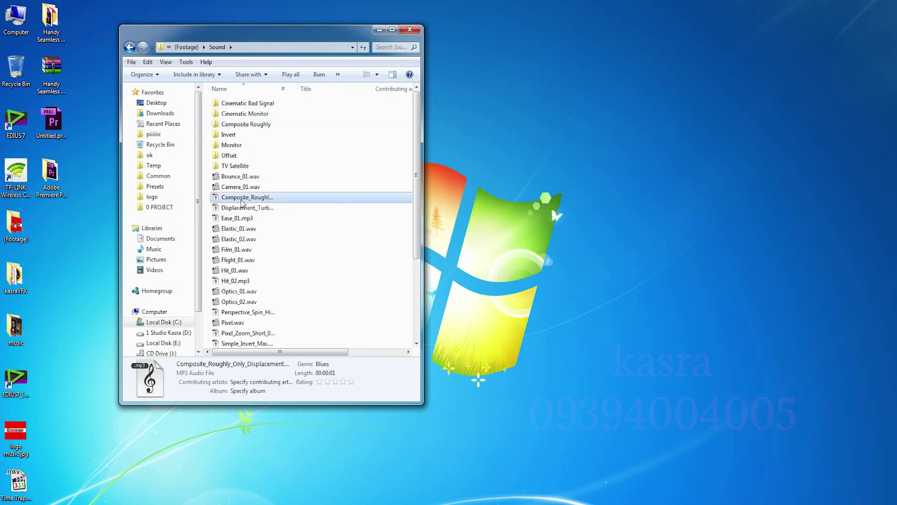
double_click(242, 202)
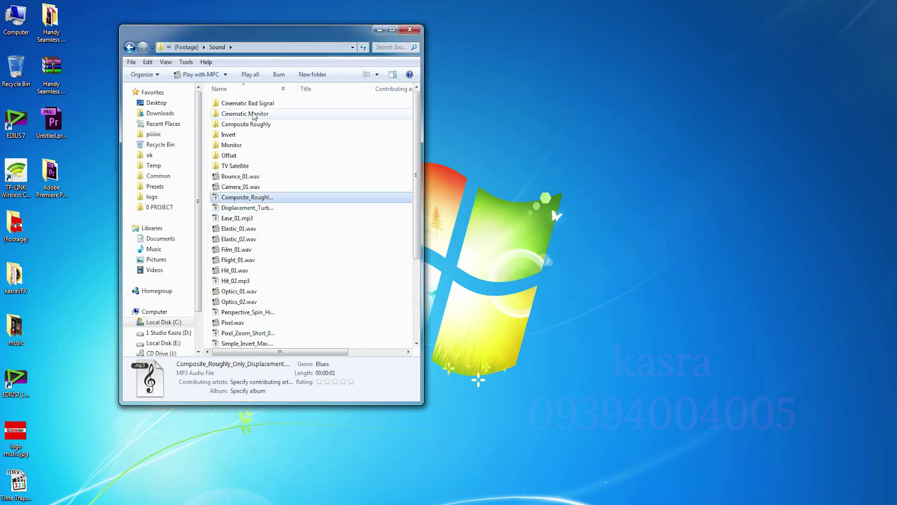
mouse_move(254, 116)
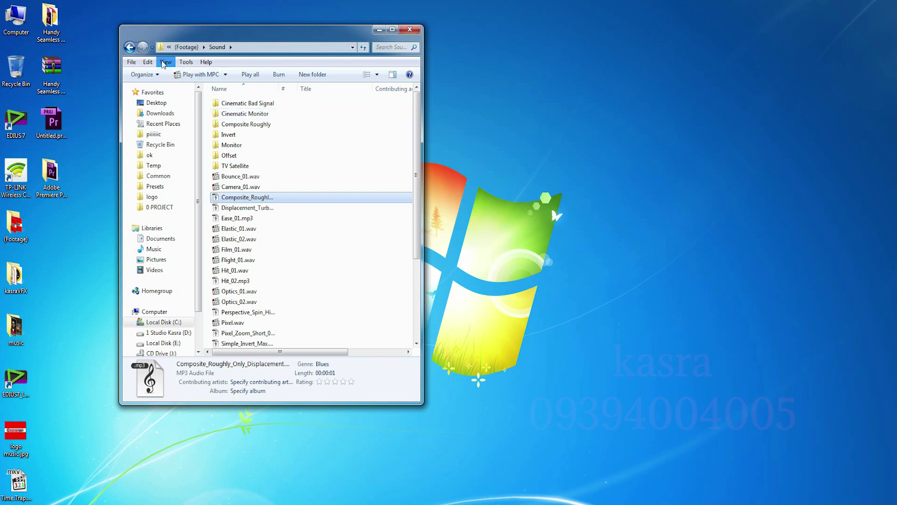
click(130, 47)
Open Footages > Flares > Light Leaks and preview Blur Map 1.mov
double_click(236, 108)
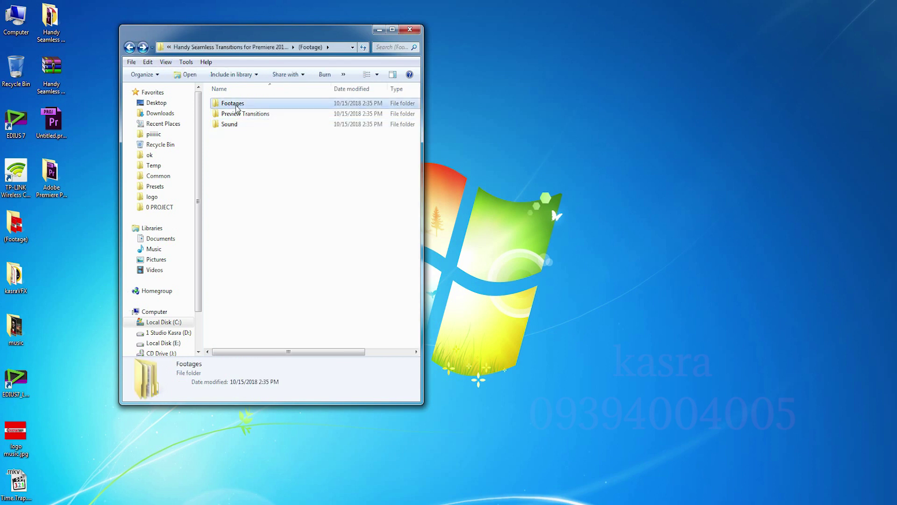
double_click(228, 149)
double_click(235, 104)
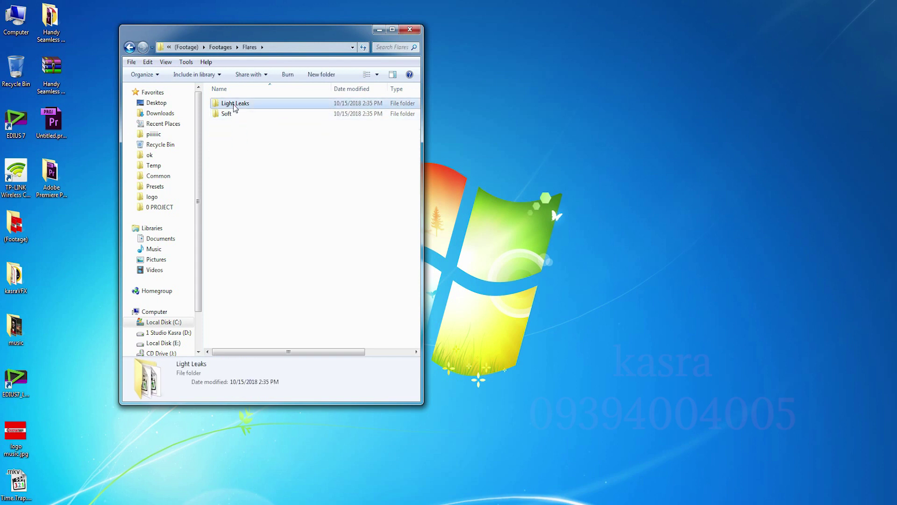
double_click(235, 114)
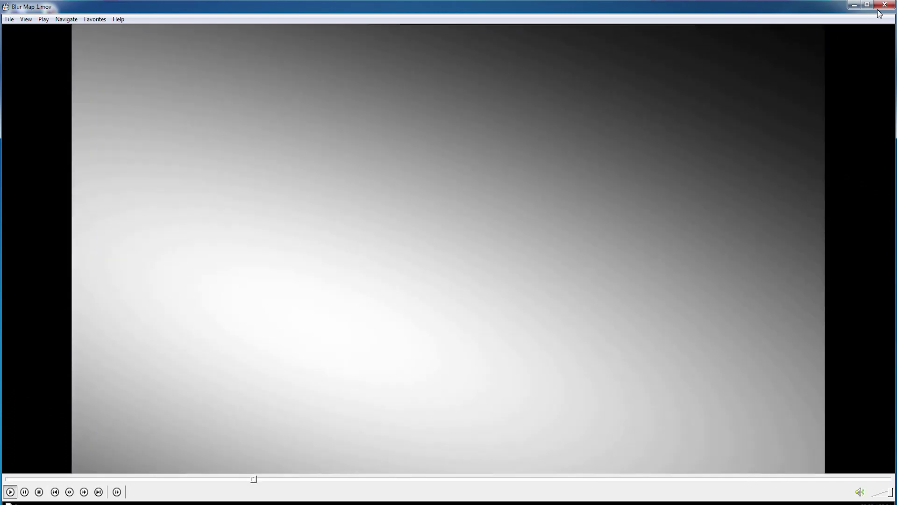
click(884, 5)
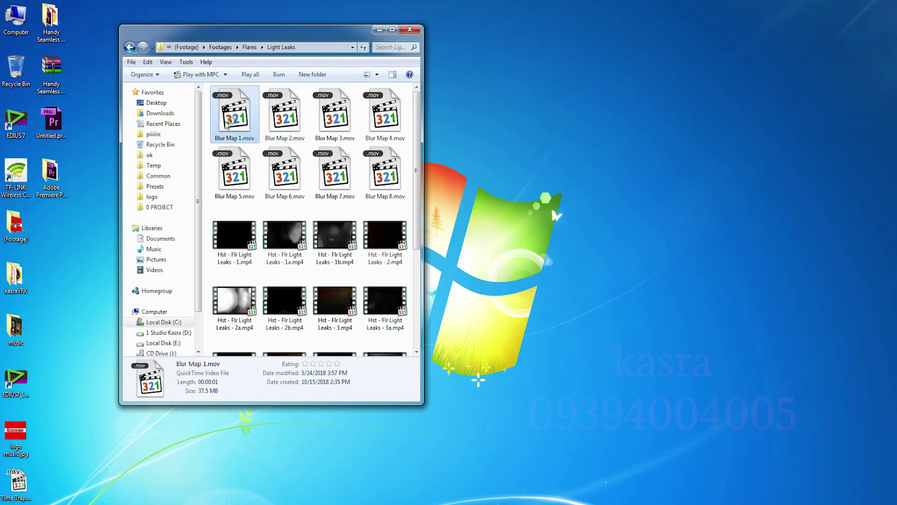
Play the Hst - Flr Light Leaks - 1b.mp4 clip
click(276, 237)
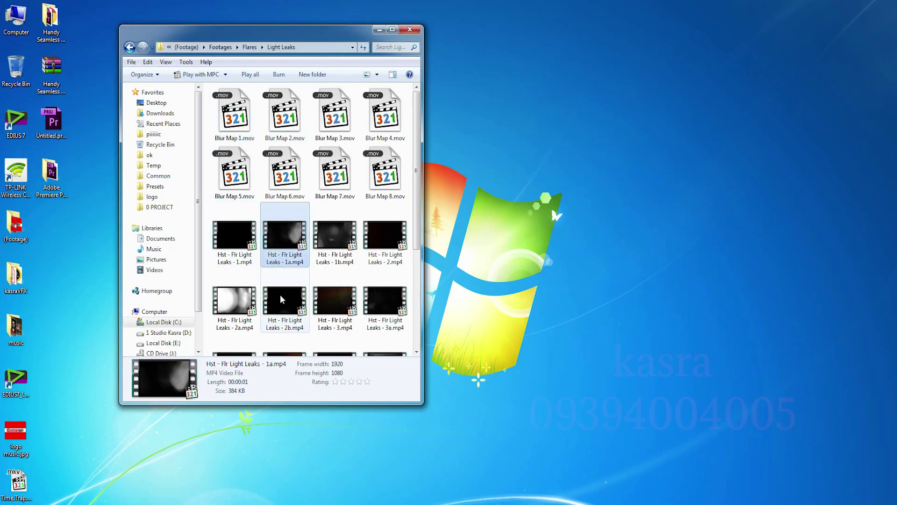
click(343, 241)
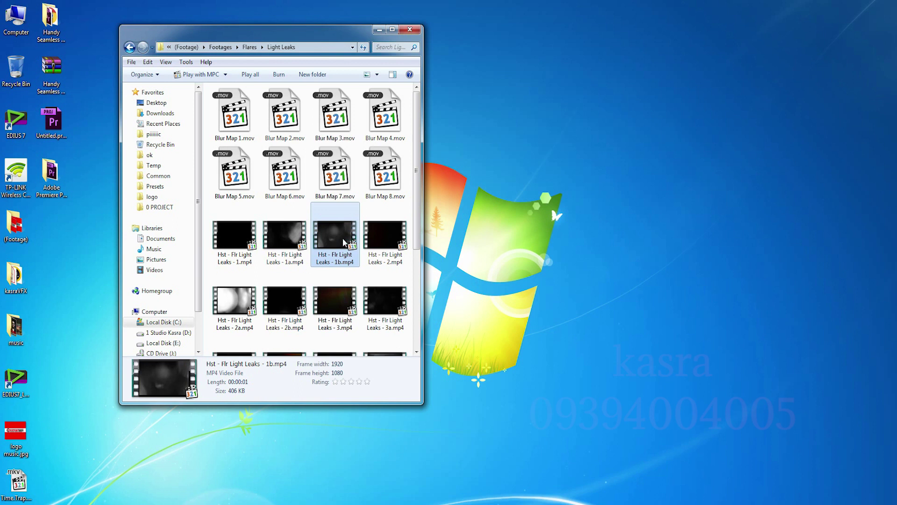
double_click(344, 241)
Return to the pack's top folder and open HT - FullHD 1920x1080.prproj
click(130, 49)
click(130, 49)
click(129, 49)
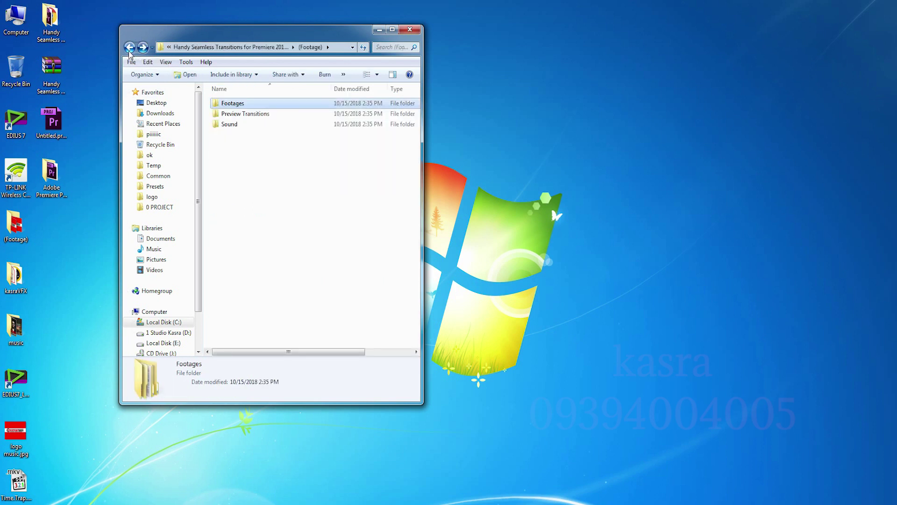
click(129, 48)
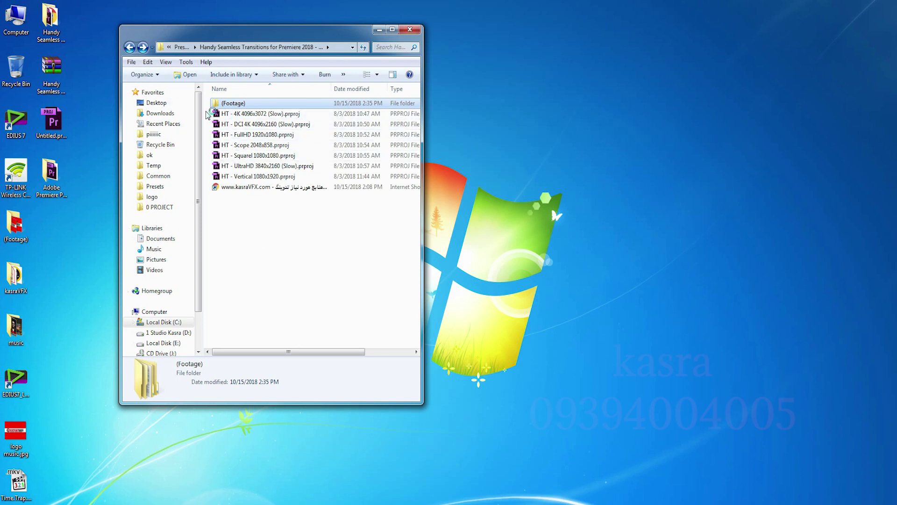
drag(208, 115, 257, 225)
click(256, 225)
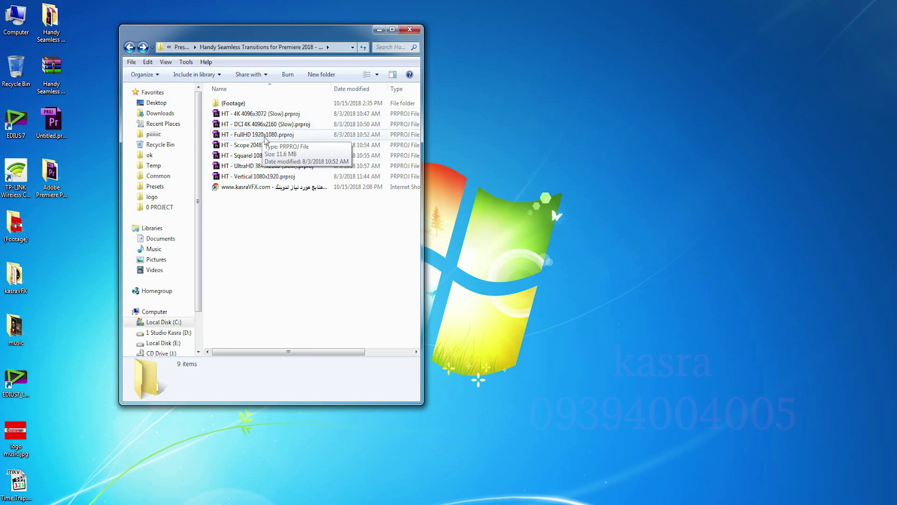
double_click(272, 138)
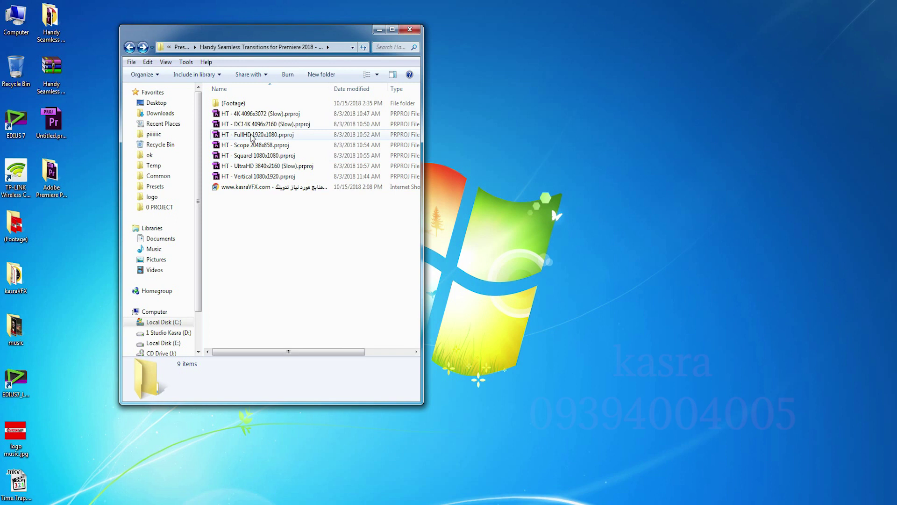
click(255, 134)
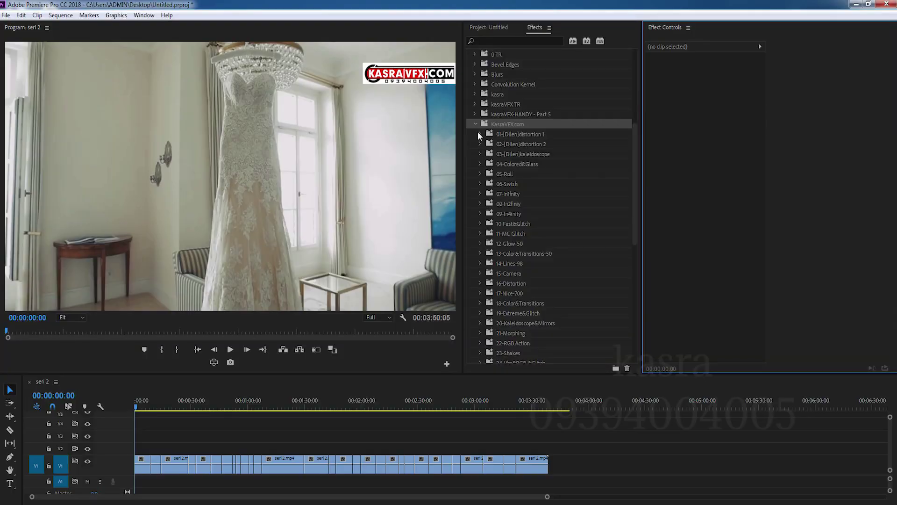
Collapse KasraVFX.com, Presets and Video Transitions, then show the Project: Untitled panel
click(476, 124)
scroll(478, 126, up, 6)
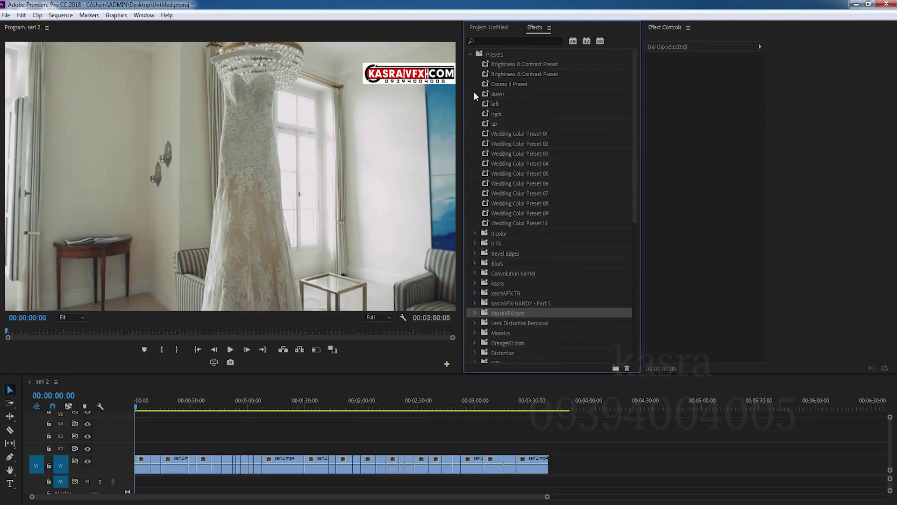
click(470, 54)
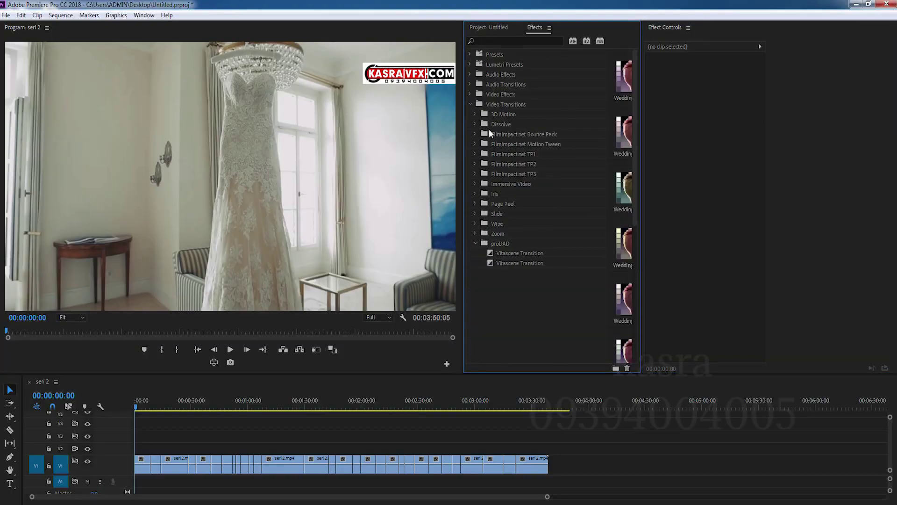
click(470, 104)
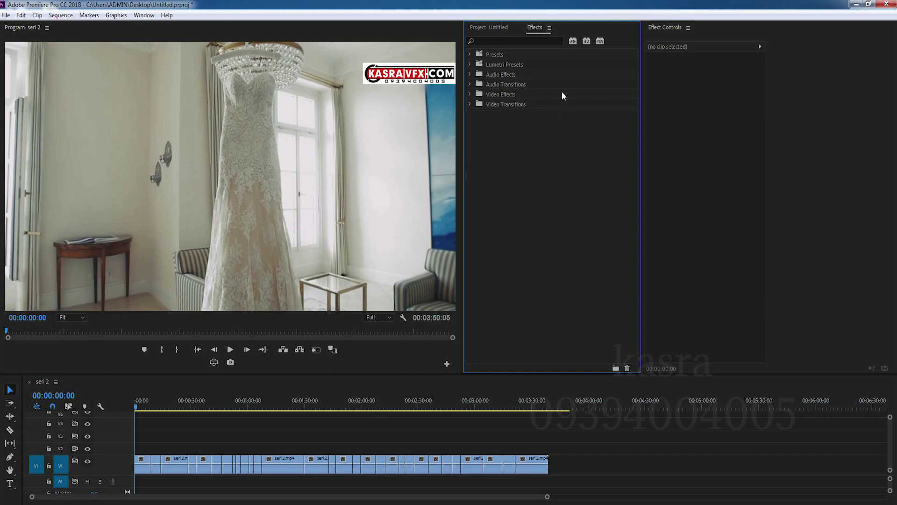
click(489, 28)
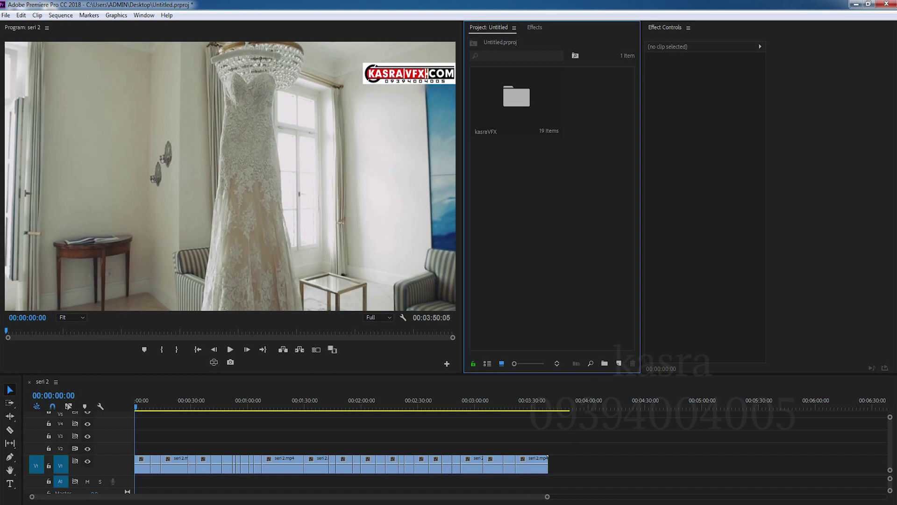
Drag HT - FullHD 1920x1080.prproj from Explorer into the Project panel and import the entire project
click(495, 472)
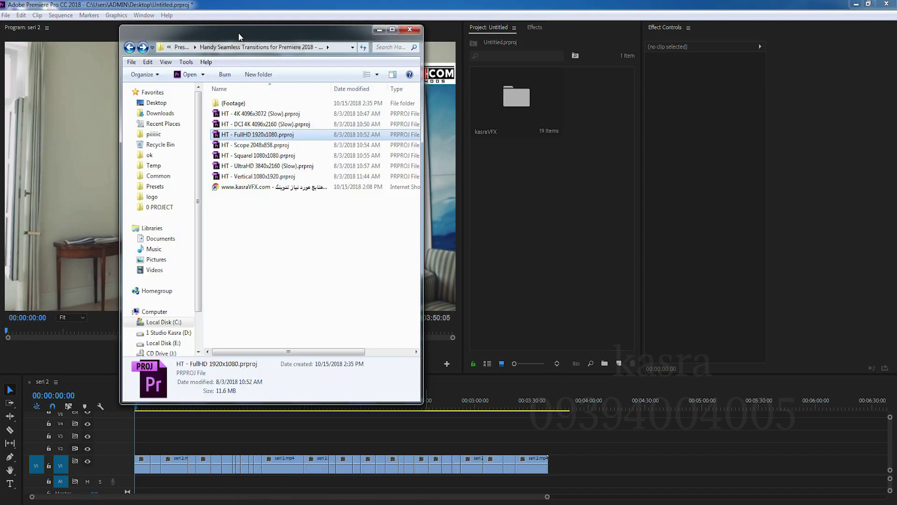
drag(241, 37, 189, 38)
drag(372, 103, 492, 104)
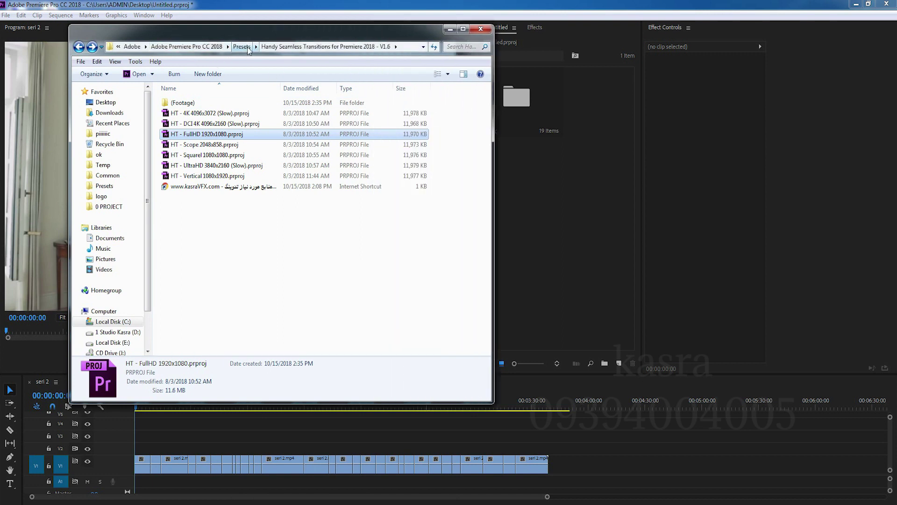
drag(493, 123, 304, 124)
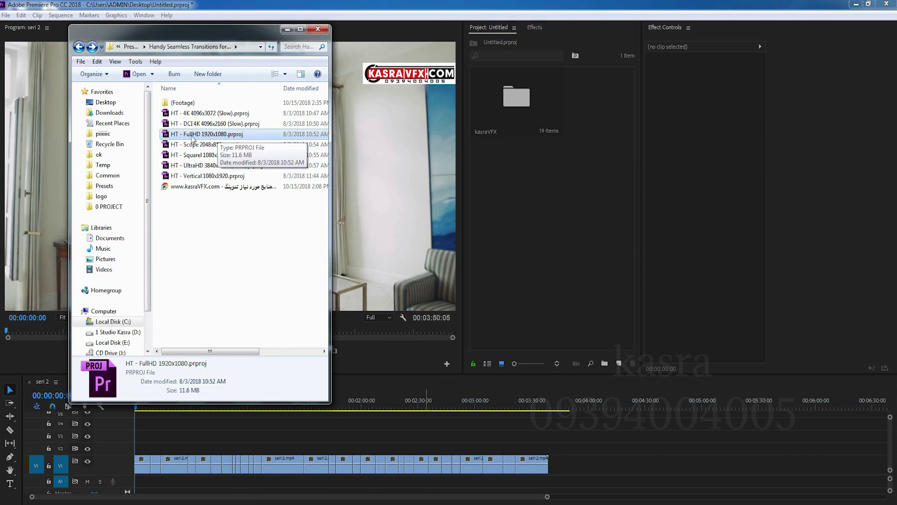
drag(171, 136, 523, 187)
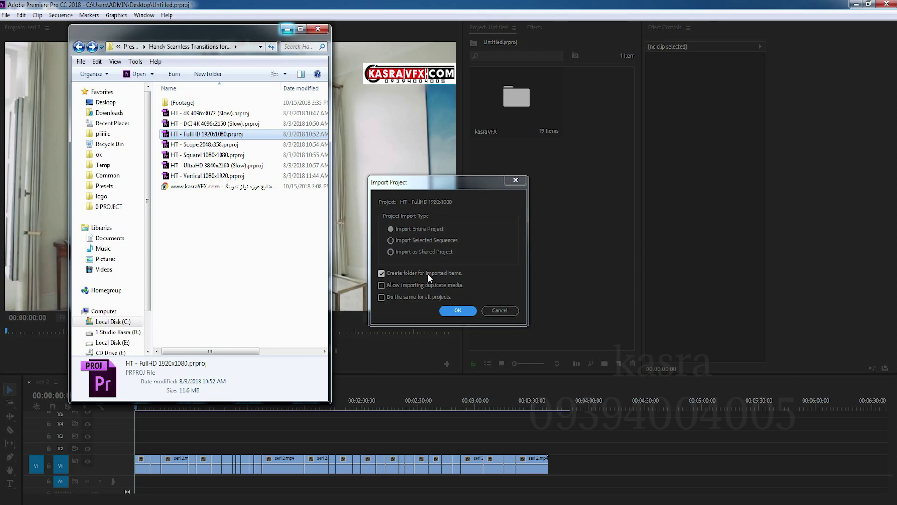
click(458, 310)
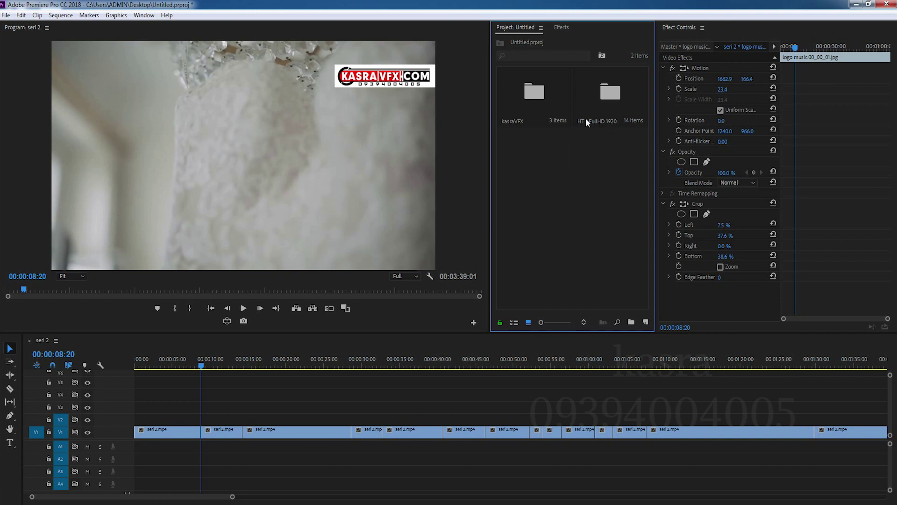
Open the HT - FullHD bin and browse into FLARES > Light Leaks to view its clips
click(615, 94)
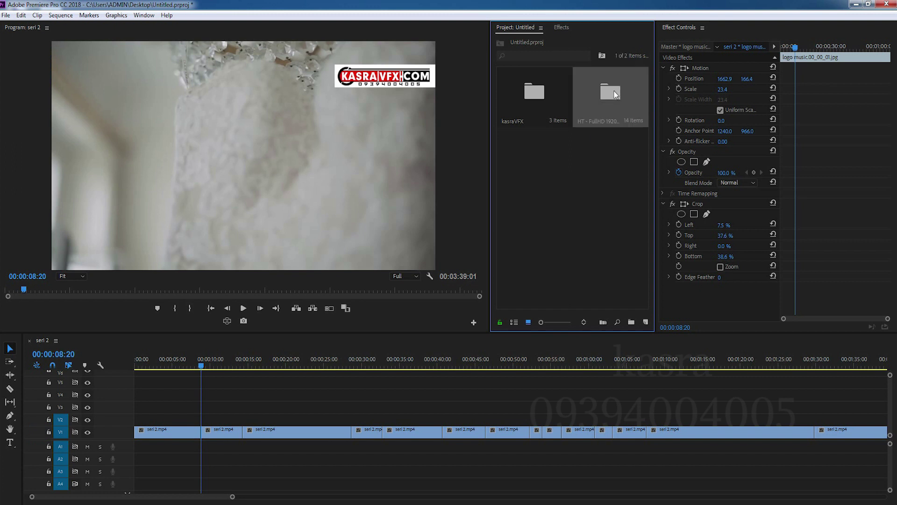
double_click(615, 94)
click(531, 209)
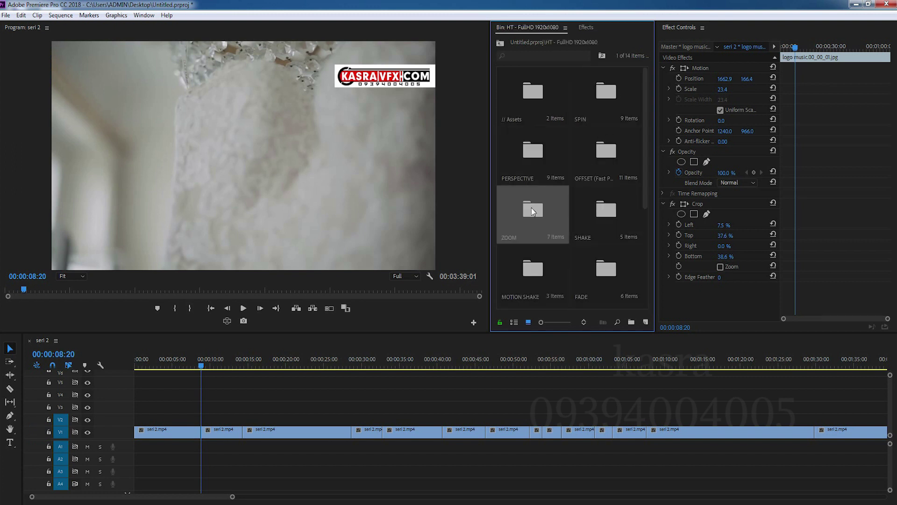
scroll(532, 208, down, 2)
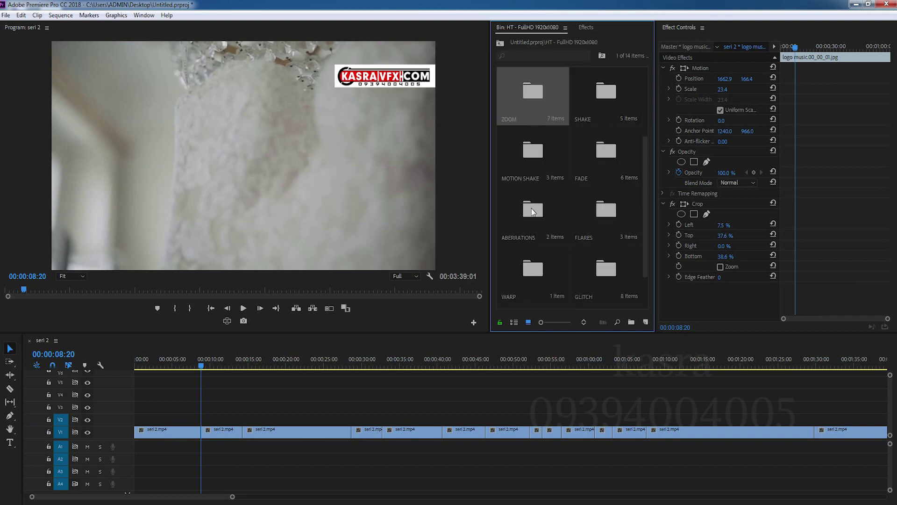
double_click(603, 221)
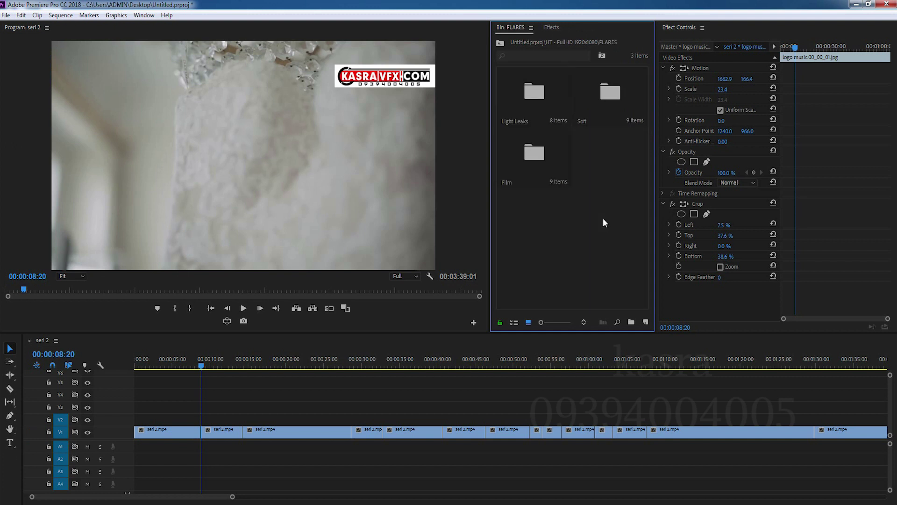
double_click(535, 104)
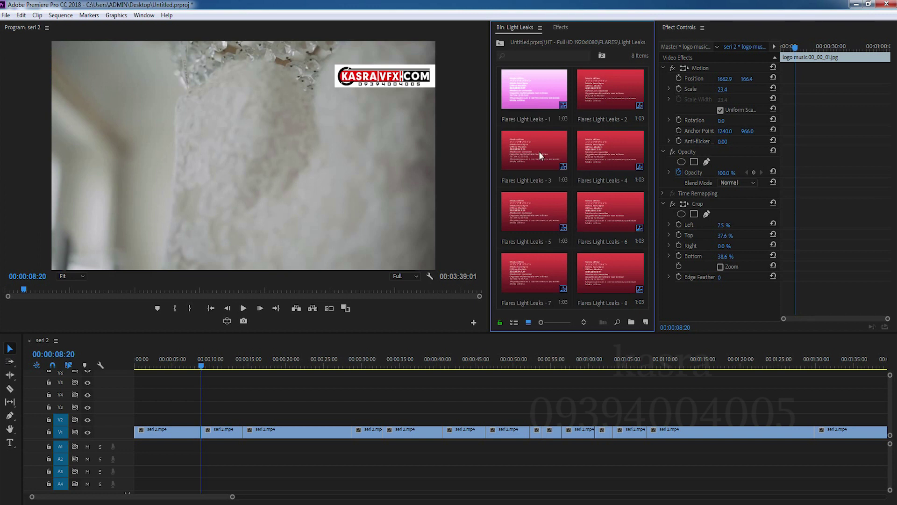
Return to the project root and bring up the HT - FullHD bin's context menu
click(497, 44)
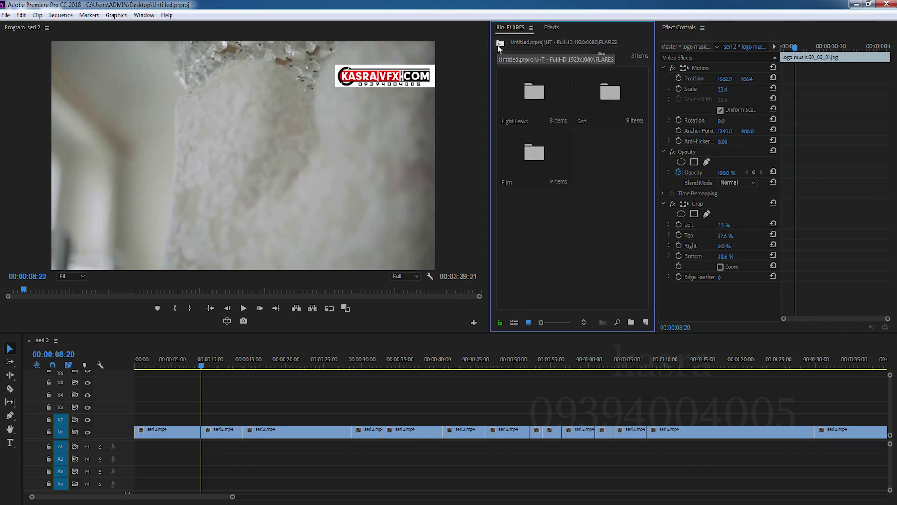
click(497, 44)
click(497, 44)
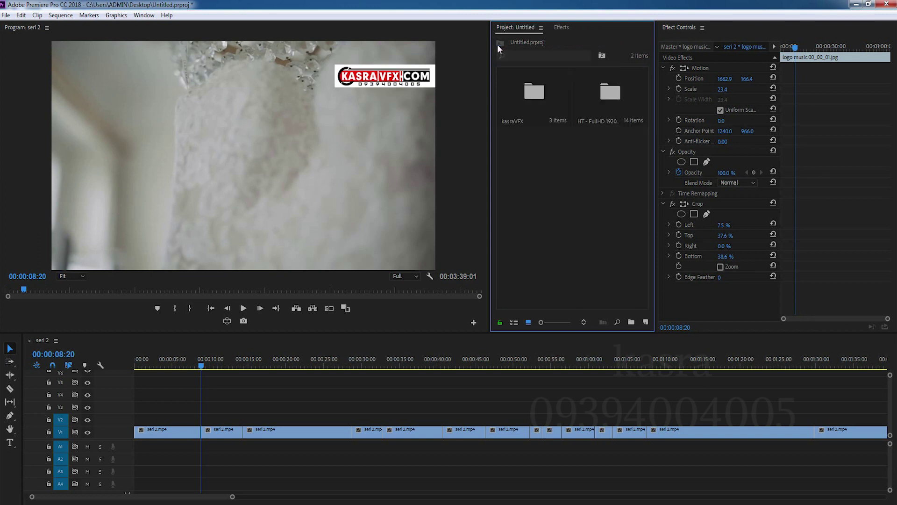
click(608, 108)
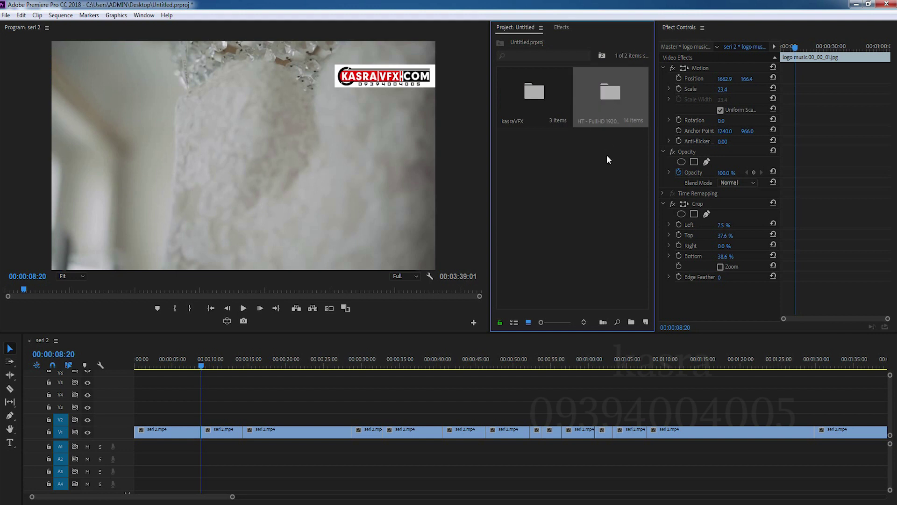
click(607, 156)
click(608, 101)
right_click(607, 95)
click(607, 154)
click(609, 98)
right_click(610, 92)
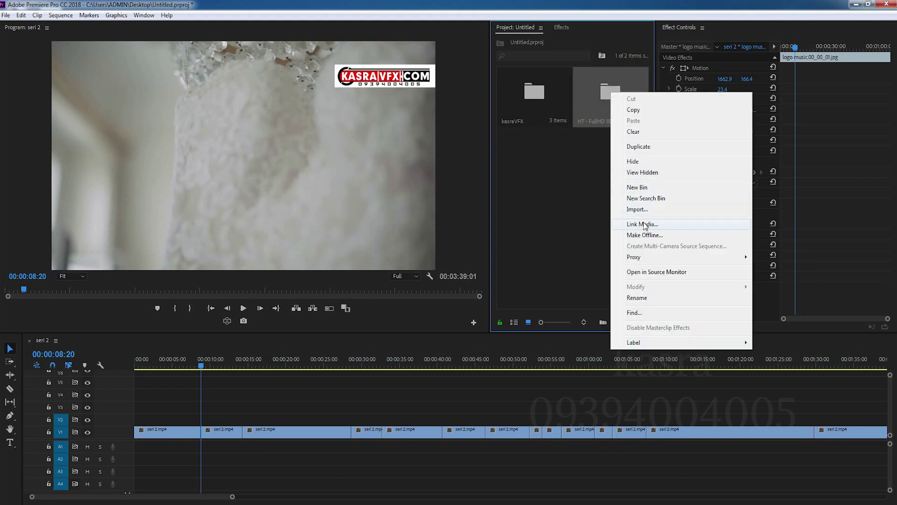
Link Media to _Glitch After Noise 2.mov in Premiere Pro CC 2018 > Presets > Handy Seamless Transitions
click(643, 223)
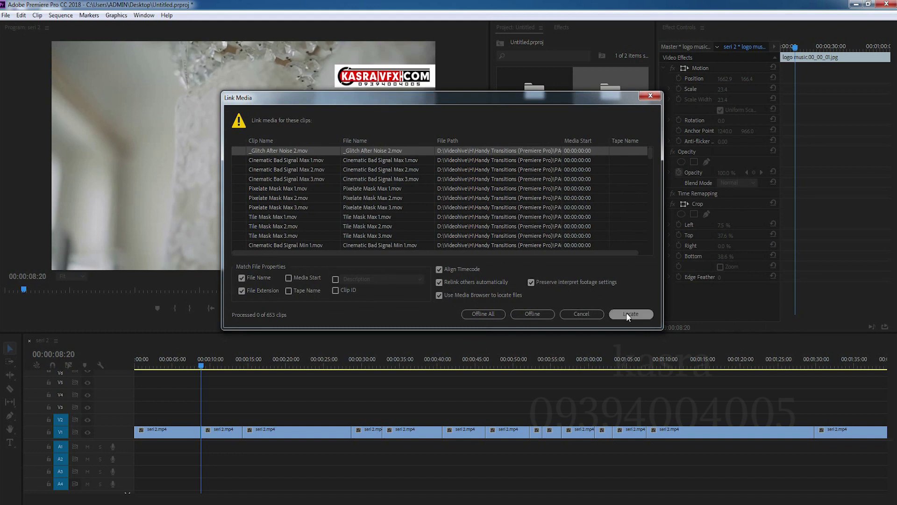
click(620, 313)
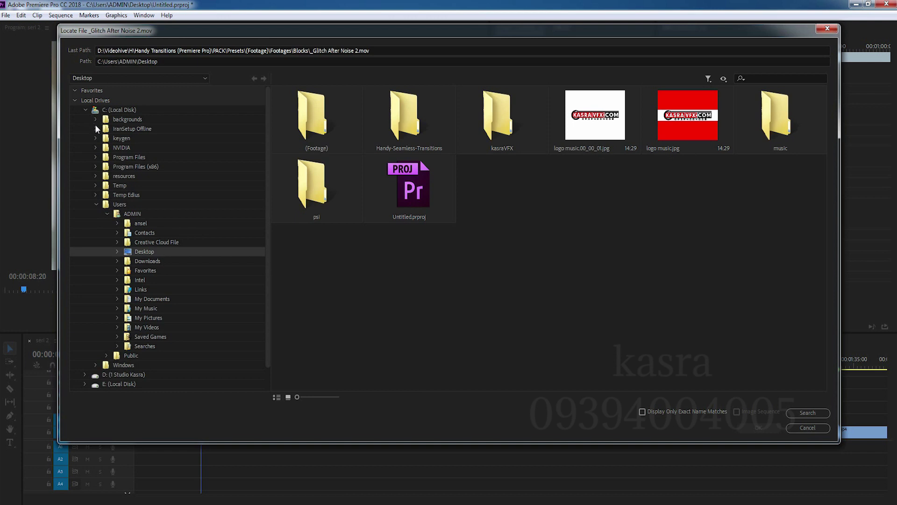
click(97, 156)
click(107, 167)
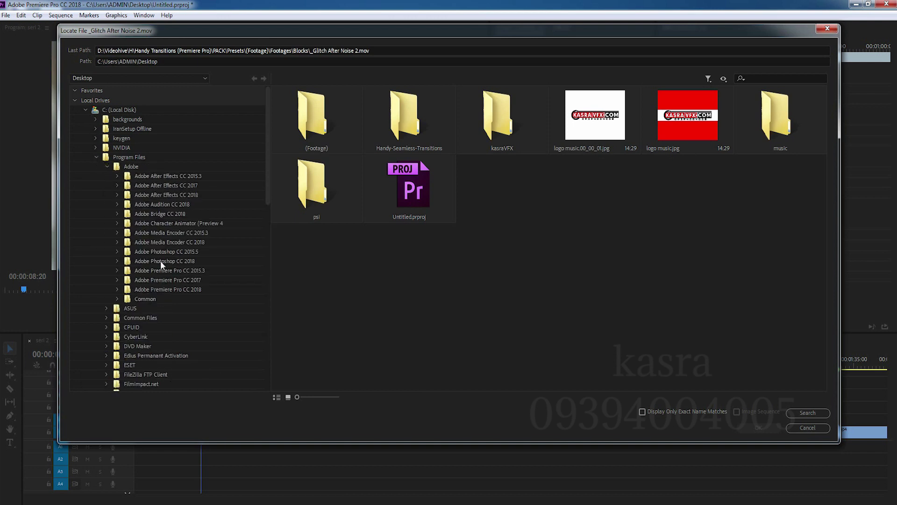
double_click(142, 289)
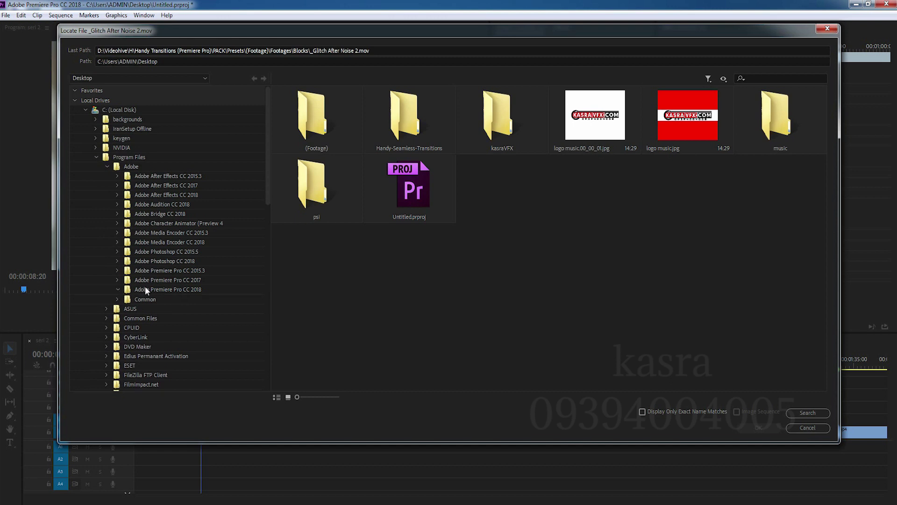
scroll(155, 281, down, 4)
scroll(154, 277, down, 5)
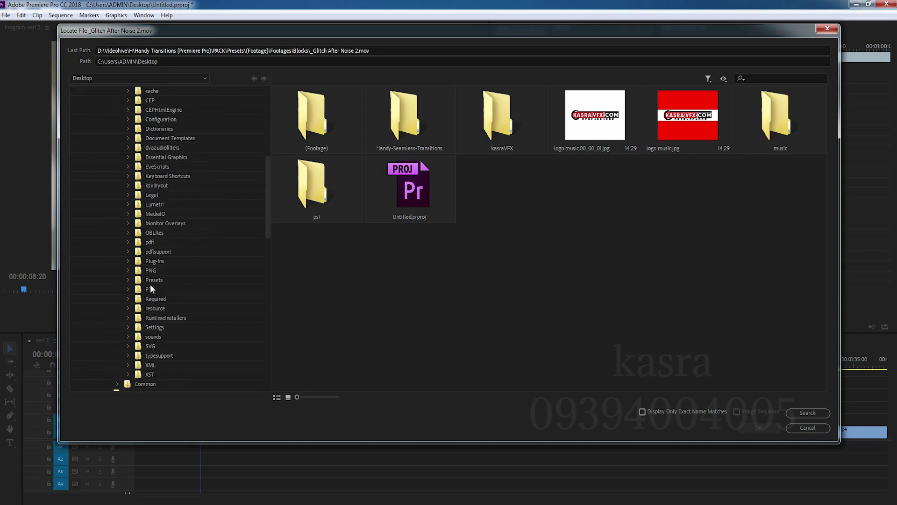
click(129, 280)
click(178, 290)
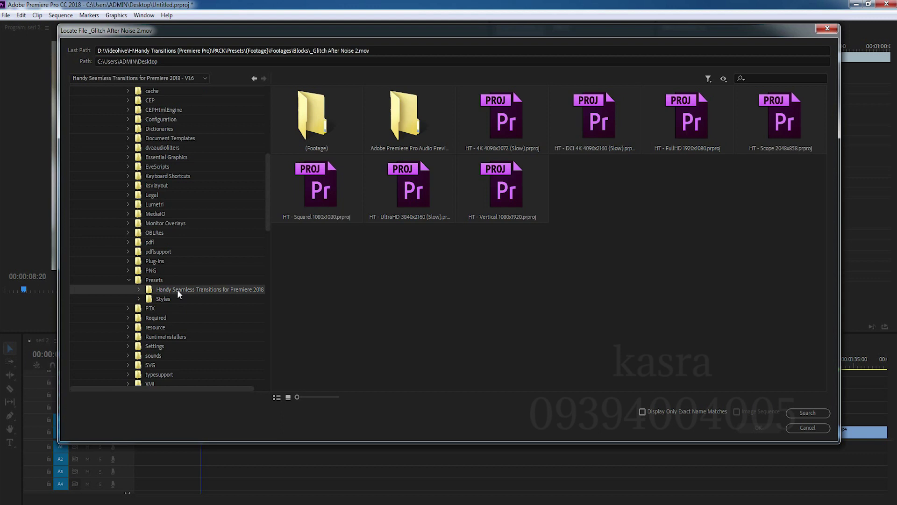
click(798, 413)
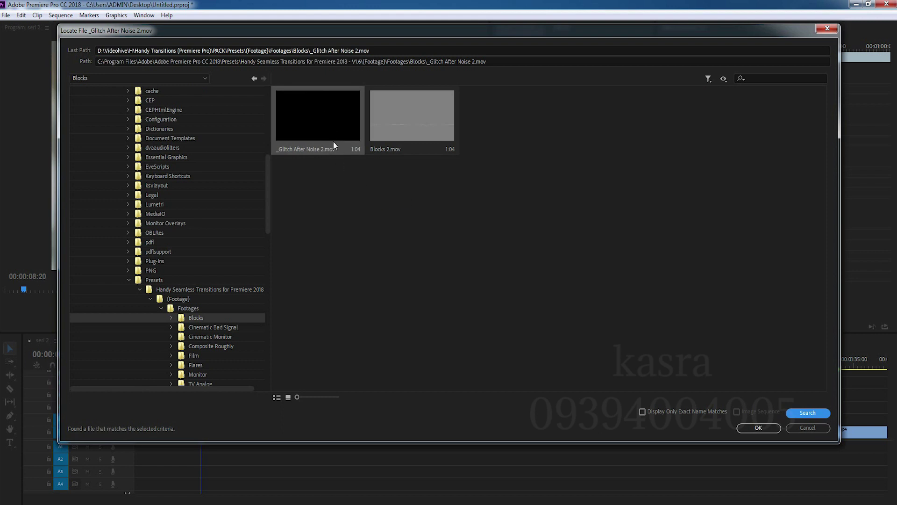
double_click(329, 121)
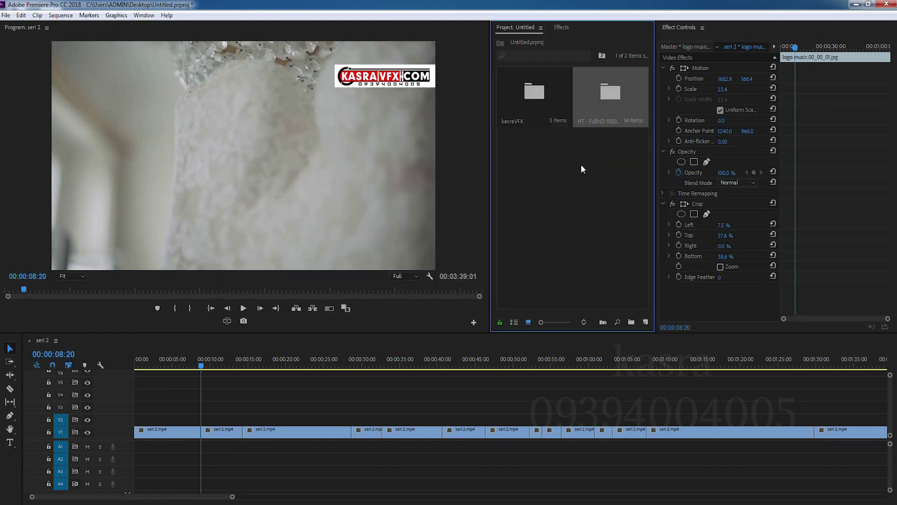
Open HT - FullHD > FLARES > Light Leaks to check the clip previews
click(581, 164)
double_click(610, 93)
click(549, 263)
scroll(551, 257, down, 1)
click(602, 281)
double_click(602, 278)
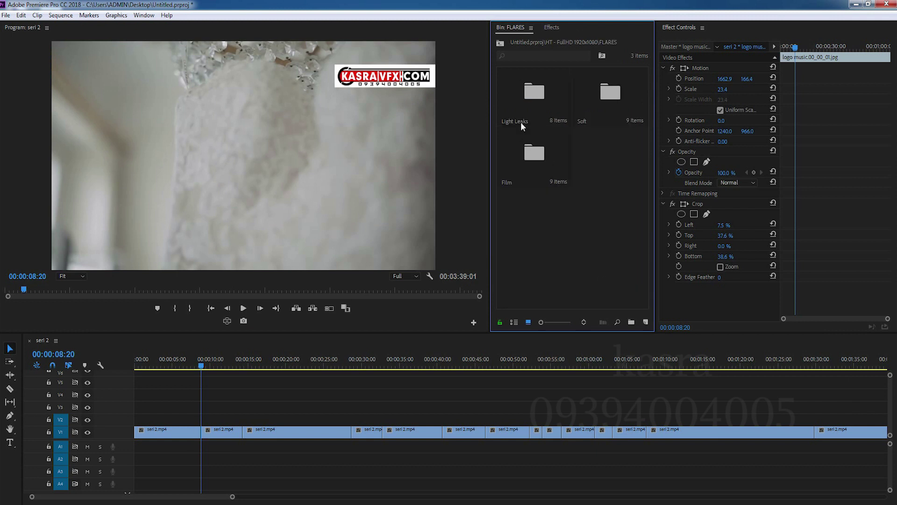
double_click(531, 96)
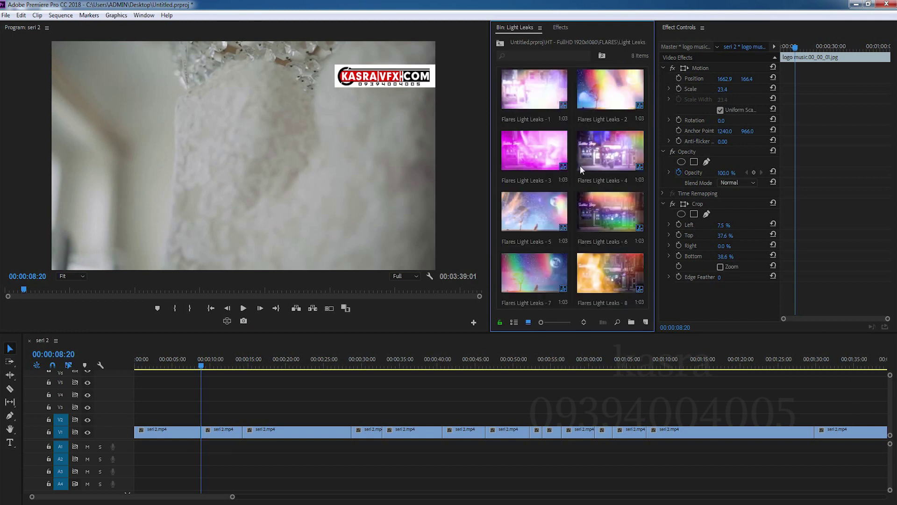
Go back to the project root and delete the HT - FullHD bin
click(503, 41)
click(502, 41)
click(502, 41)
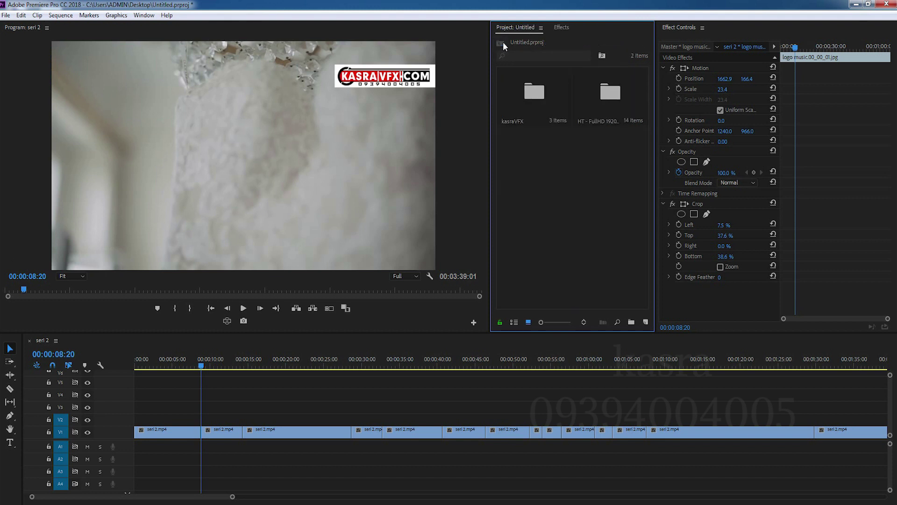
click(604, 94)
key(Delete)
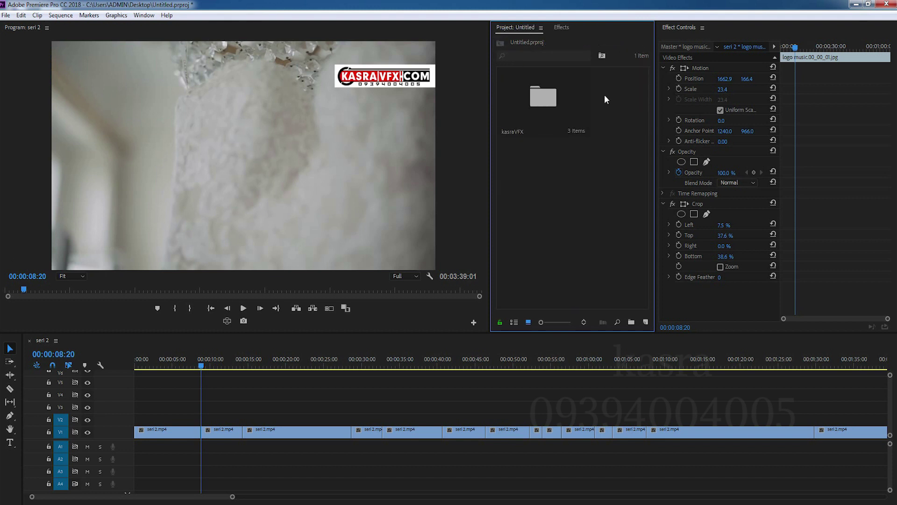
Re-import HT - FullHD 1920x1080.prproj as an entire project
double_click(580, 169)
click(189, 131)
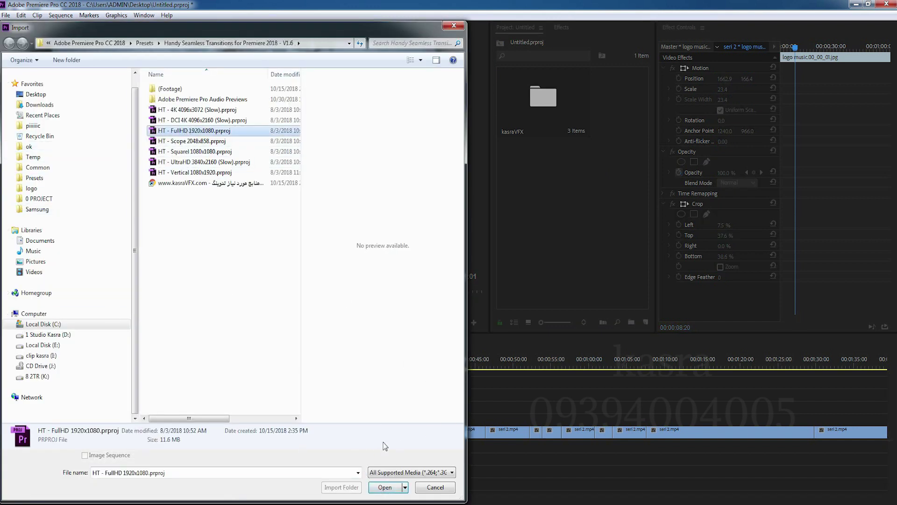
click(384, 487)
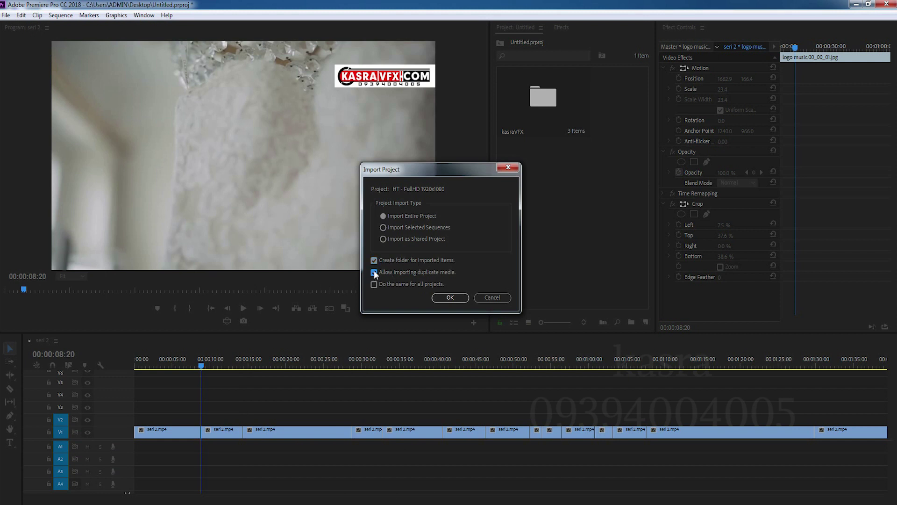
click(446, 299)
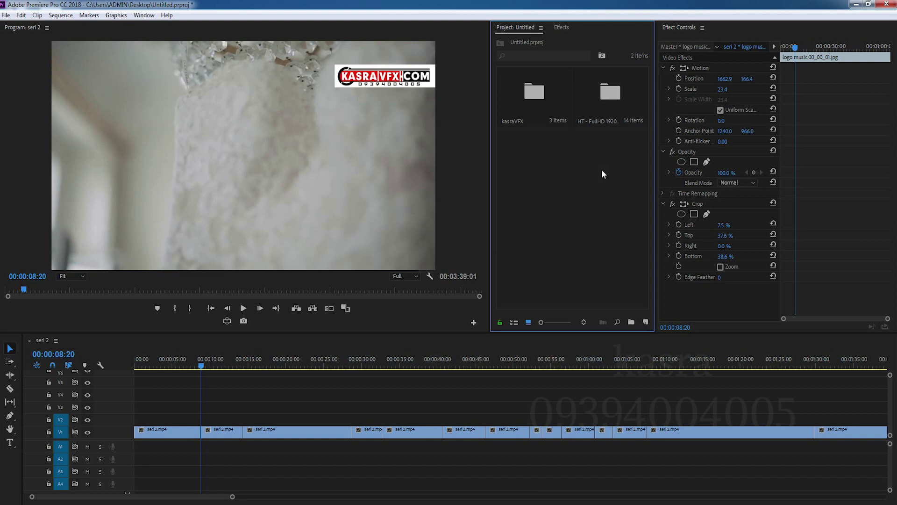
In a file browser, navigate to C: > Program Files > Adobe > Adobe Premiere Pro CC 2018
click(156, 11)
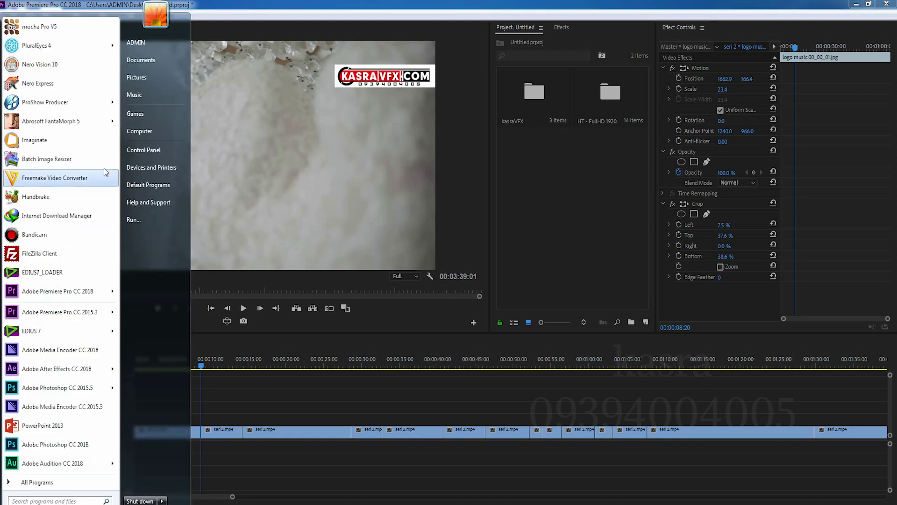
click(128, 132)
double_click(509, 130)
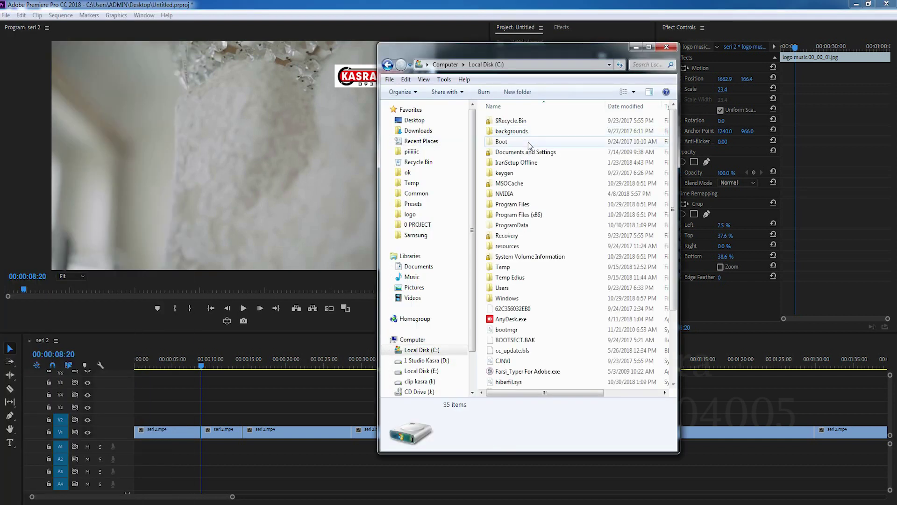
double_click(513, 204)
double_click(509, 131)
click(542, 247)
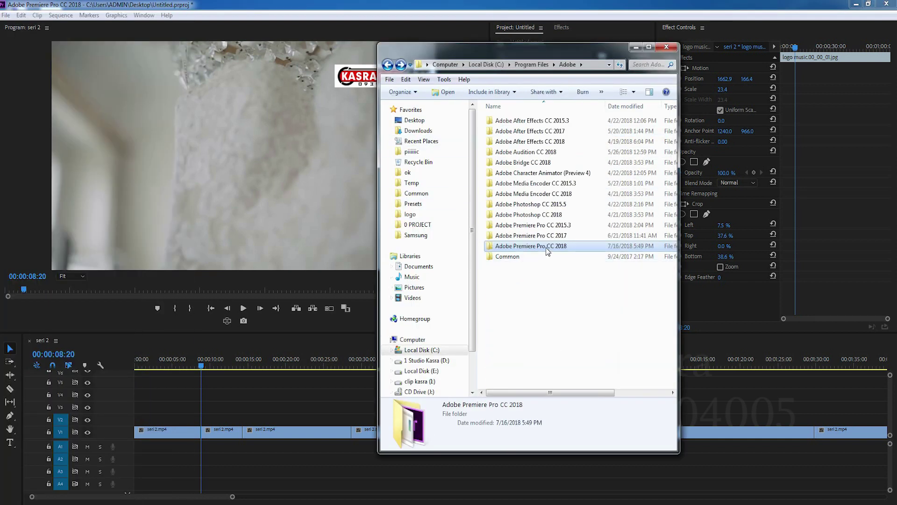
double_click(547, 248)
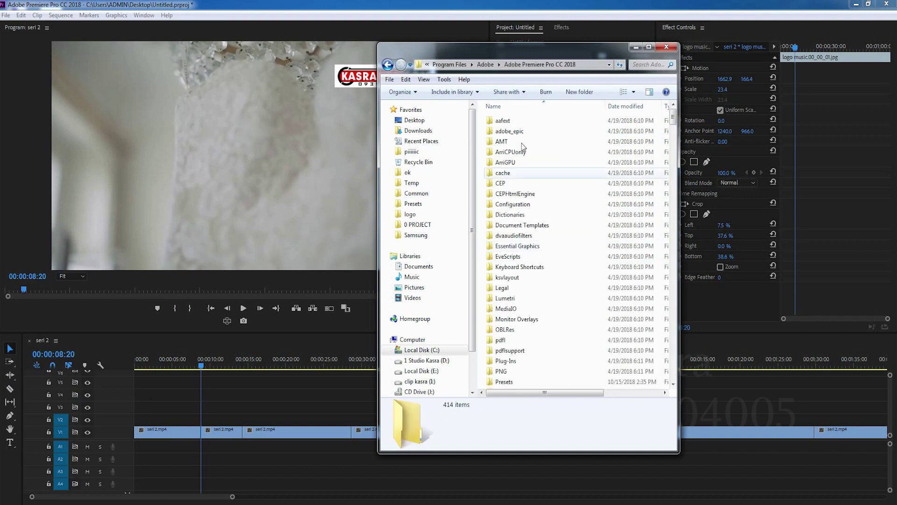
Open Presets > Handy Seamless Transitions for Premiere and import the FullHD 1920x1080 template project
click(504, 351)
click(505, 359)
scroll(505, 358, down, 1)
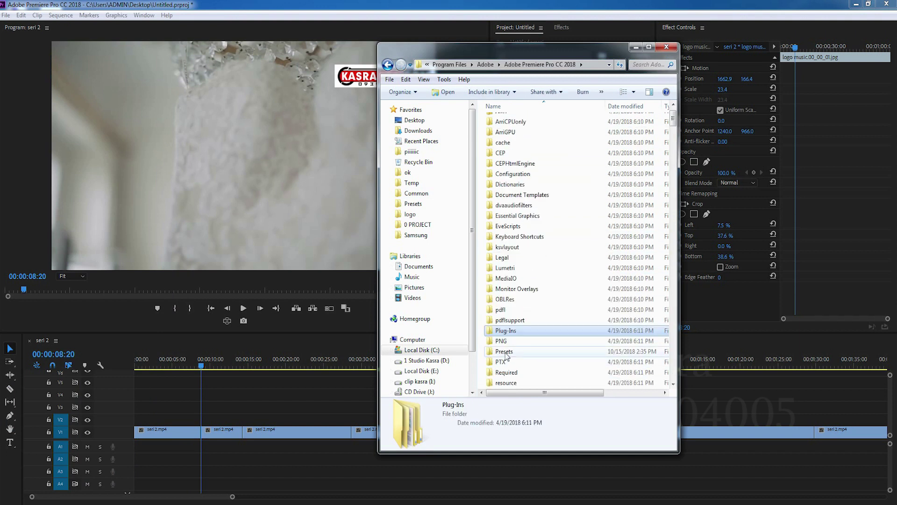
double_click(507, 355)
double_click(514, 120)
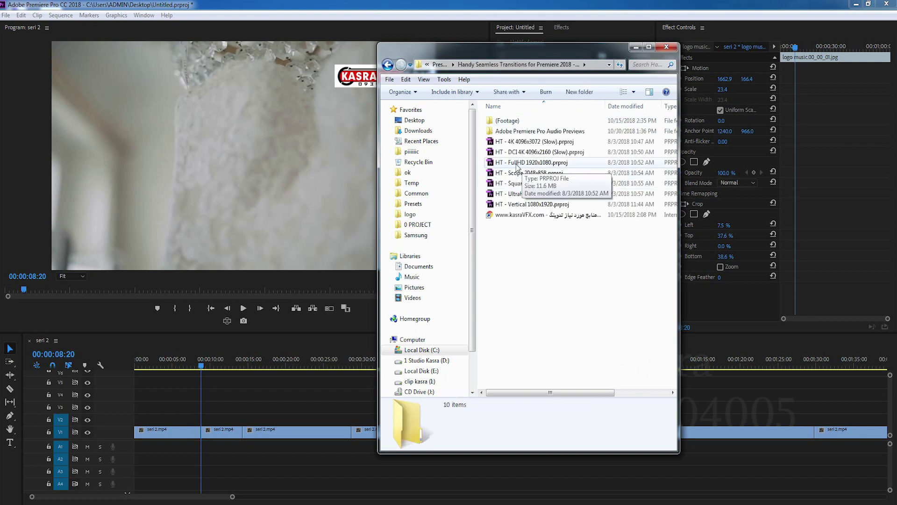
click(517, 166)
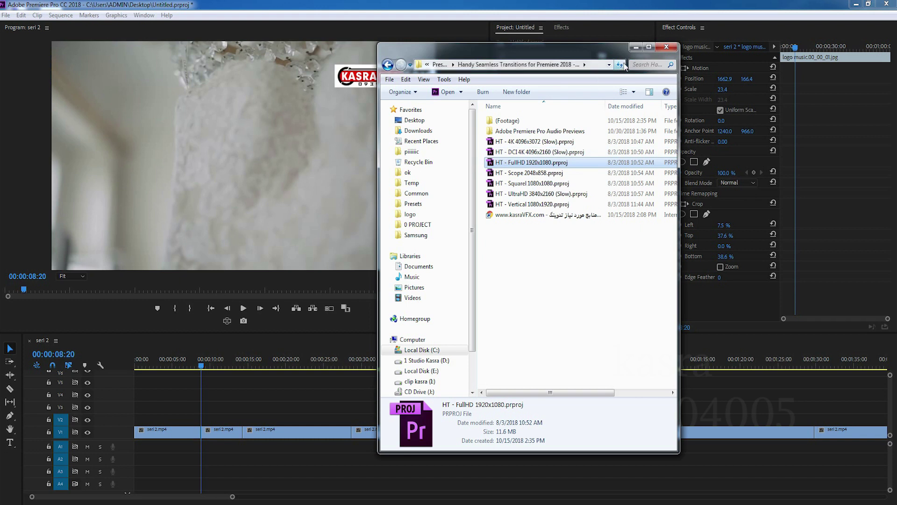
key(Return)
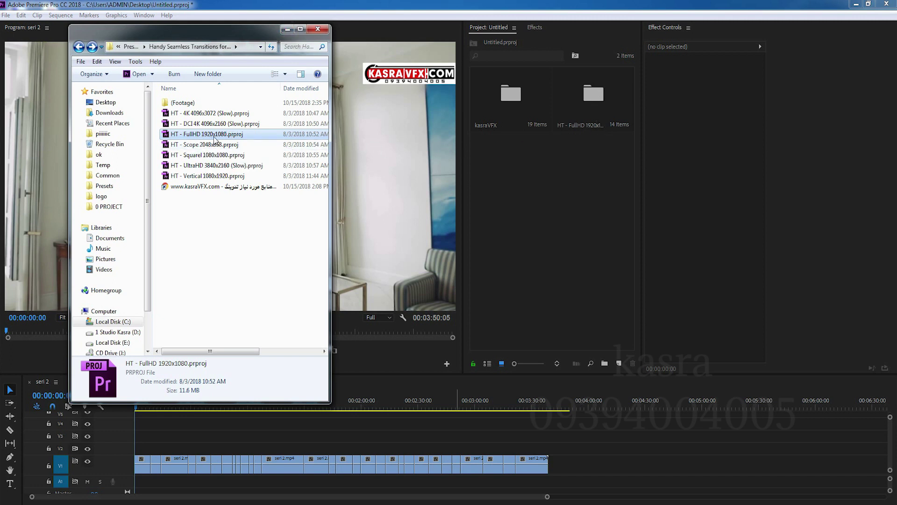
Move to 00:00:56:11 and review seri 2's Sequence Settings (1920x1080, 25 fps) without changing them
click(588, 99)
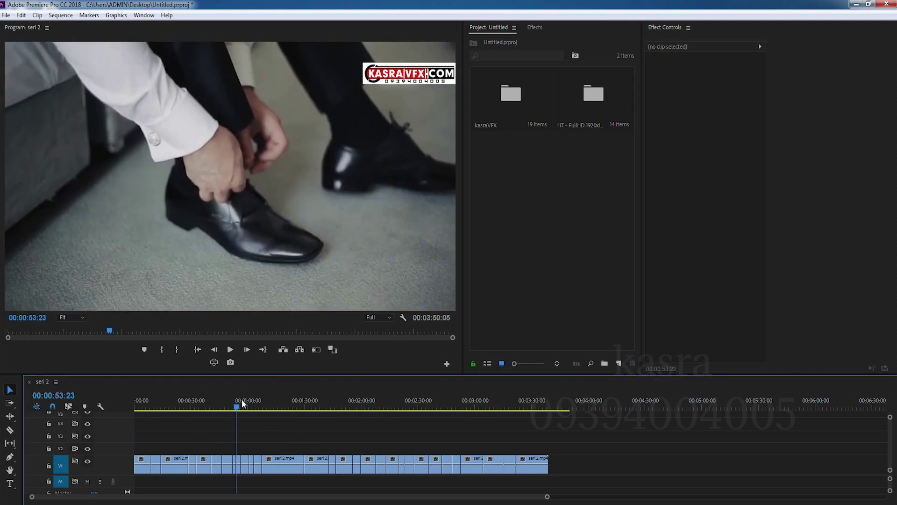
click(241, 406)
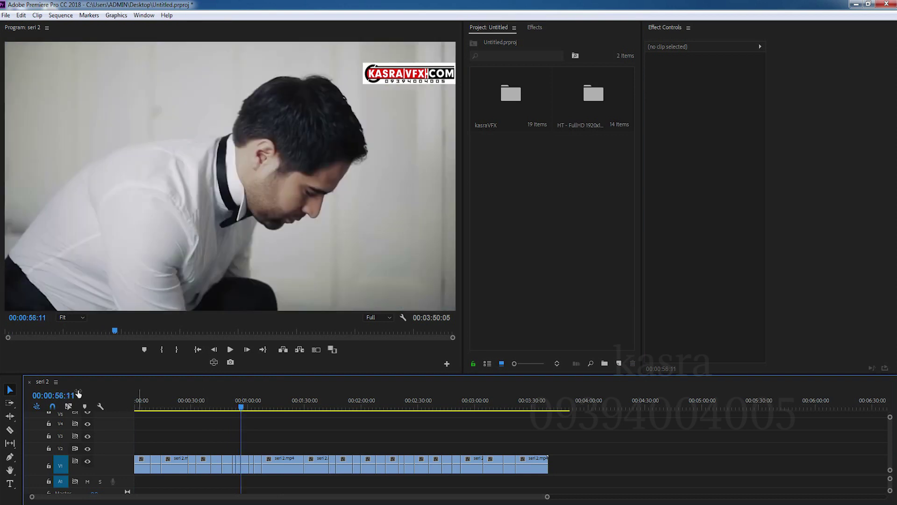
click(63, 15)
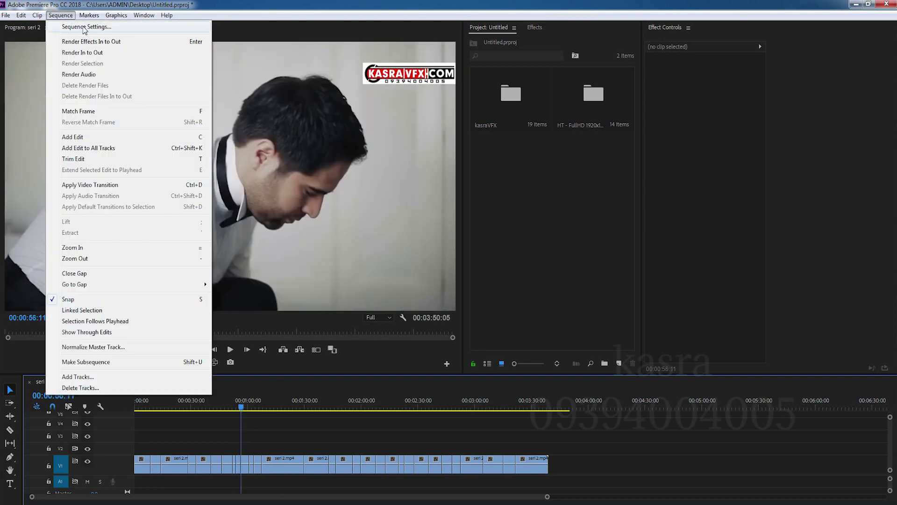
click(84, 30)
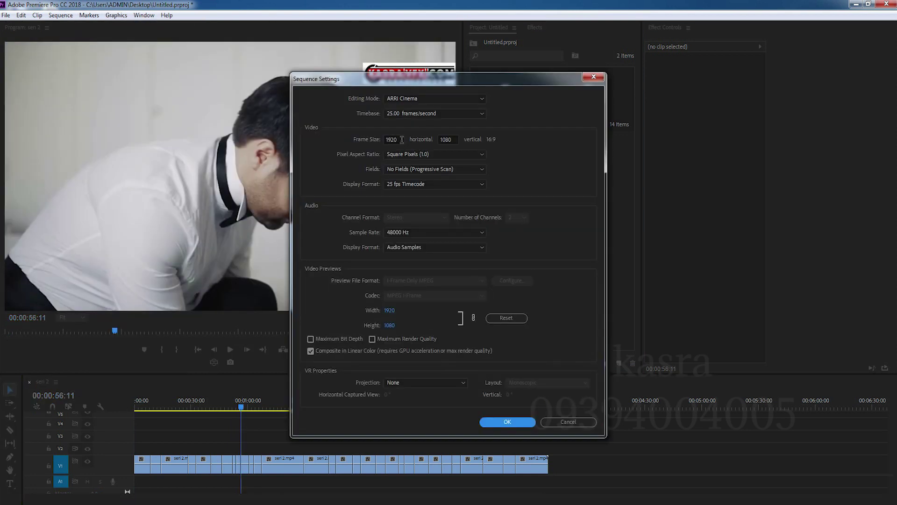
click(594, 77)
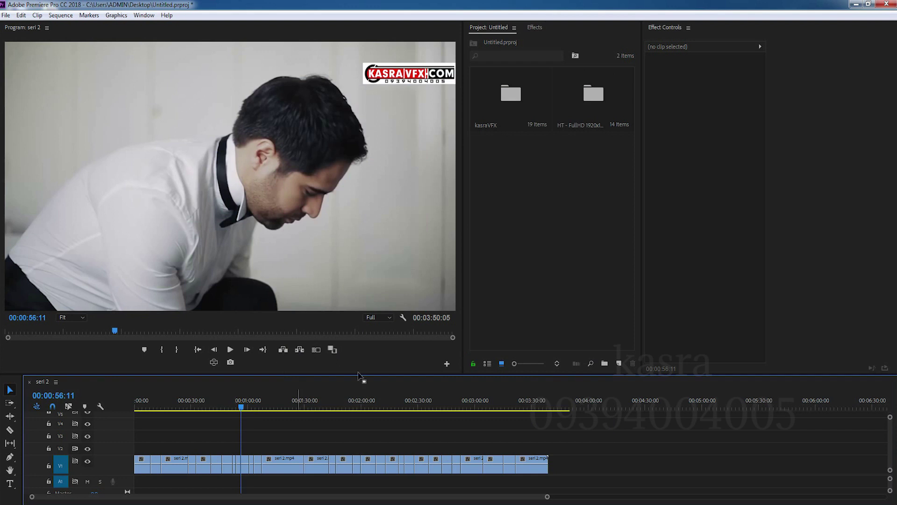
click(585, 98)
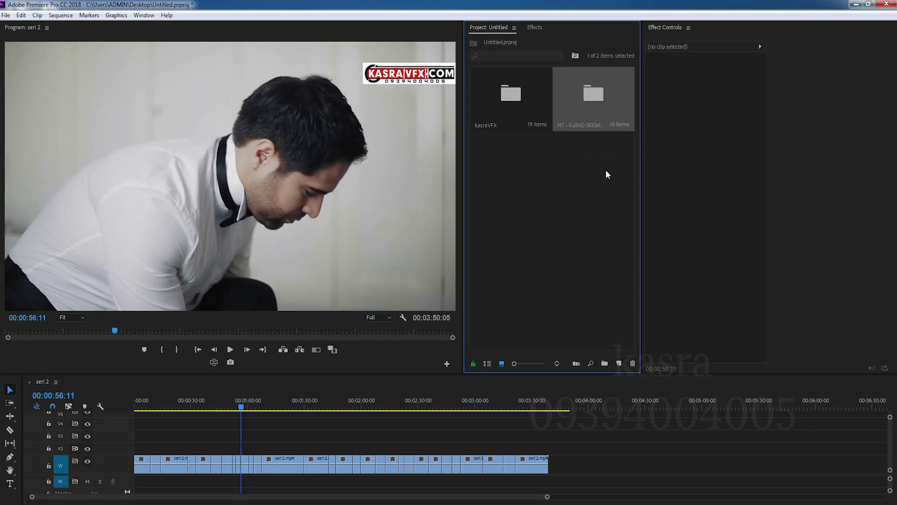
Look over the 4K, DCI 4K, Scope, Square, UltraHD, Vertical and FullHD template projects
click(449, 500)
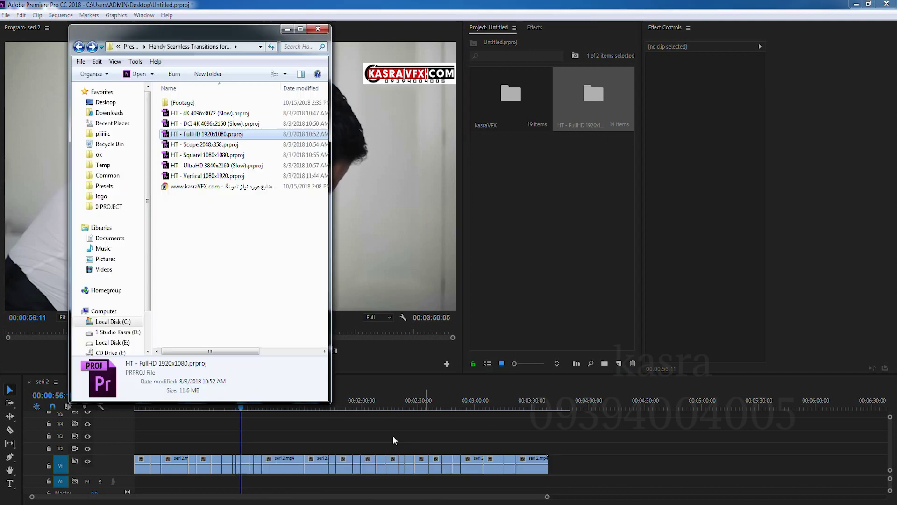
click(172, 113)
click(196, 123)
click(208, 145)
click(212, 156)
click(217, 165)
click(218, 175)
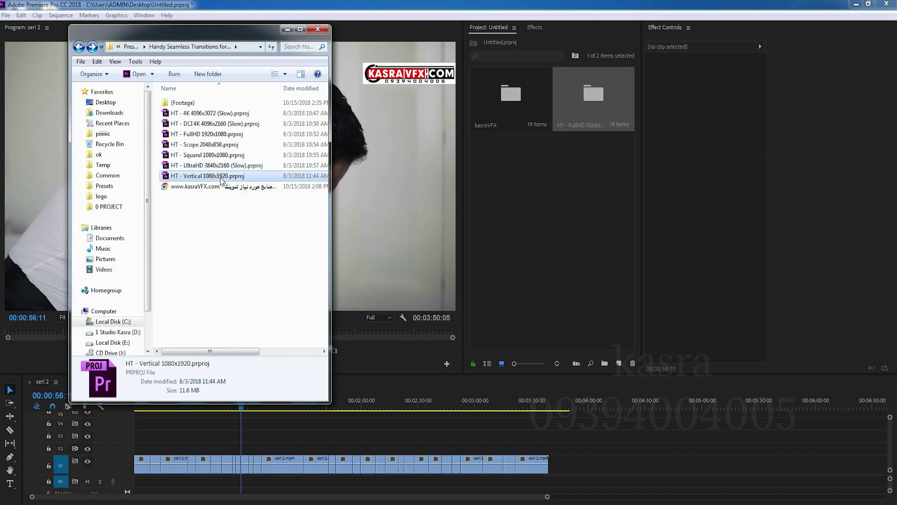
click(202, 135)
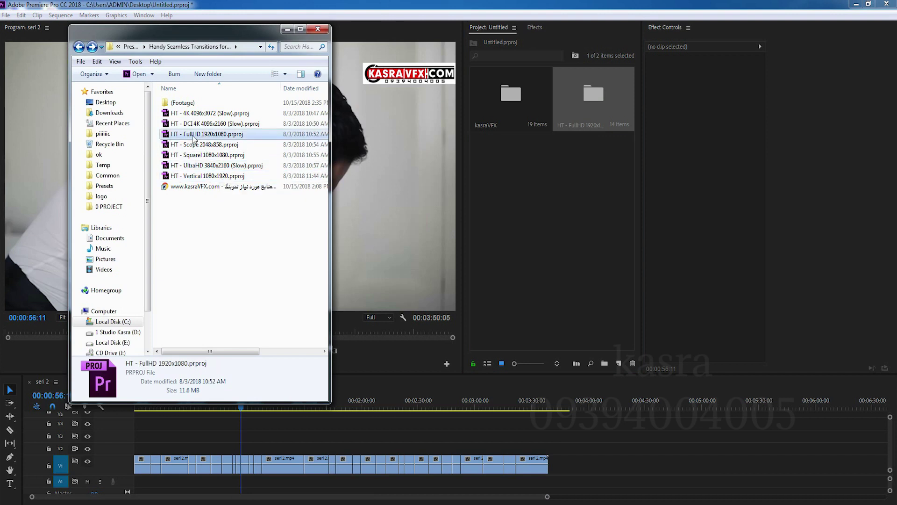
Peek into the (Footage) folder, go back, reselect the FullHD template, and return to Premiere
double_click(173, 104)
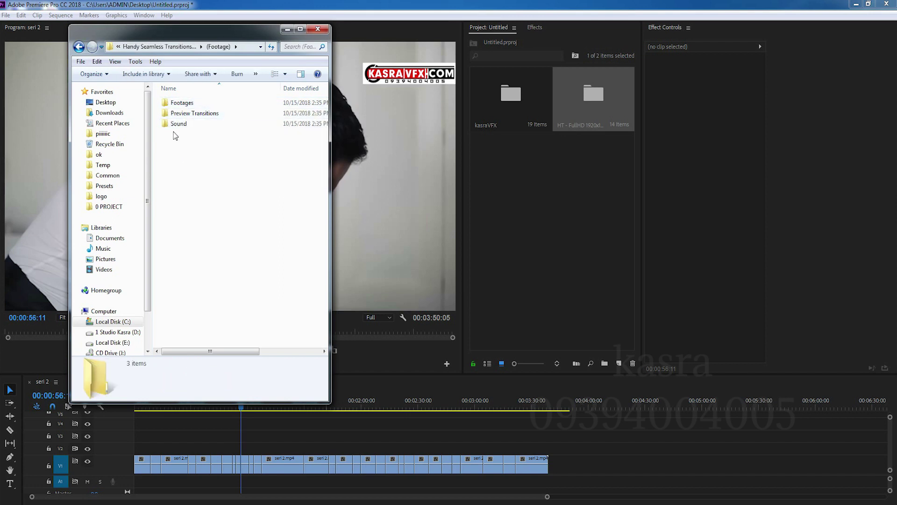
click(79, 47)
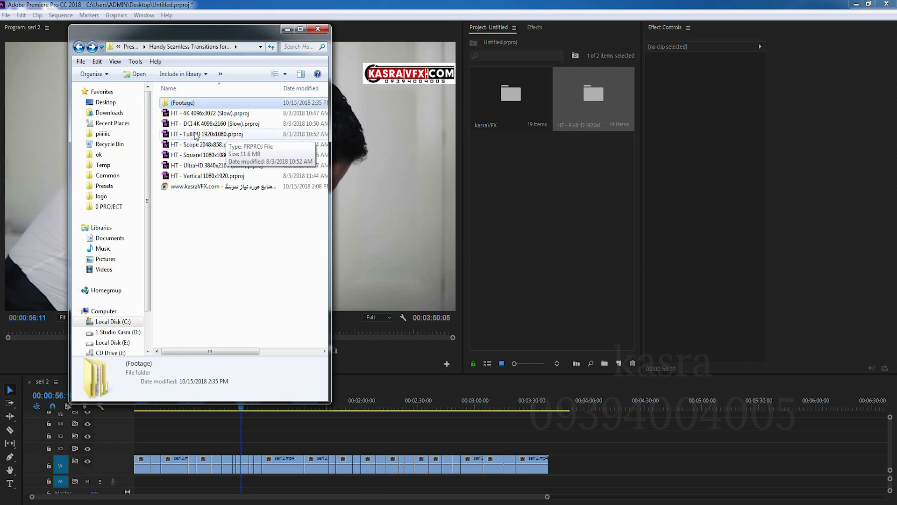
click(181, 135)
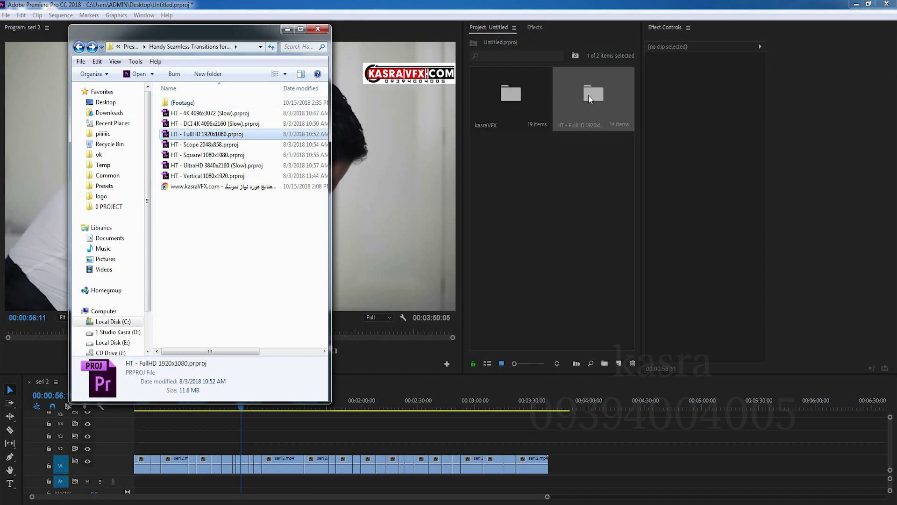
click(559, 189)
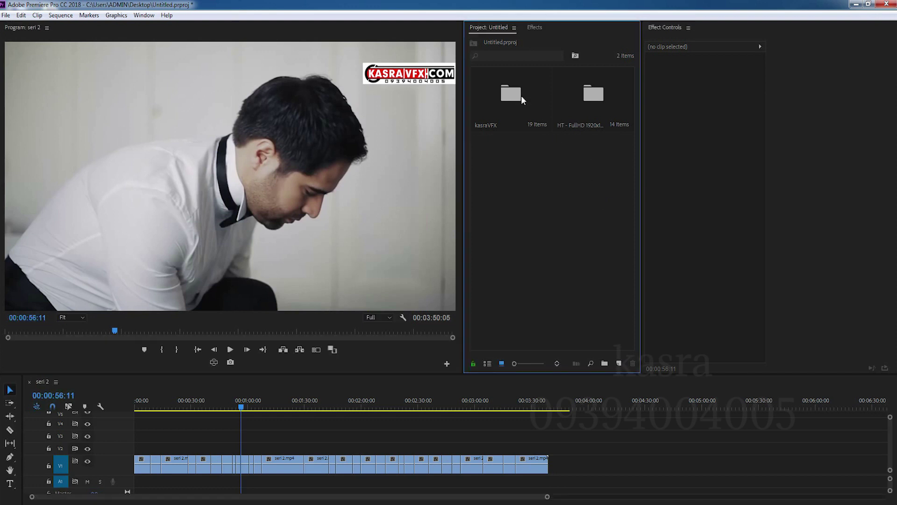
Widen the Project panel and inspect the HT - FullHD 1920x1080 bin's subfolders
click(600, 94)
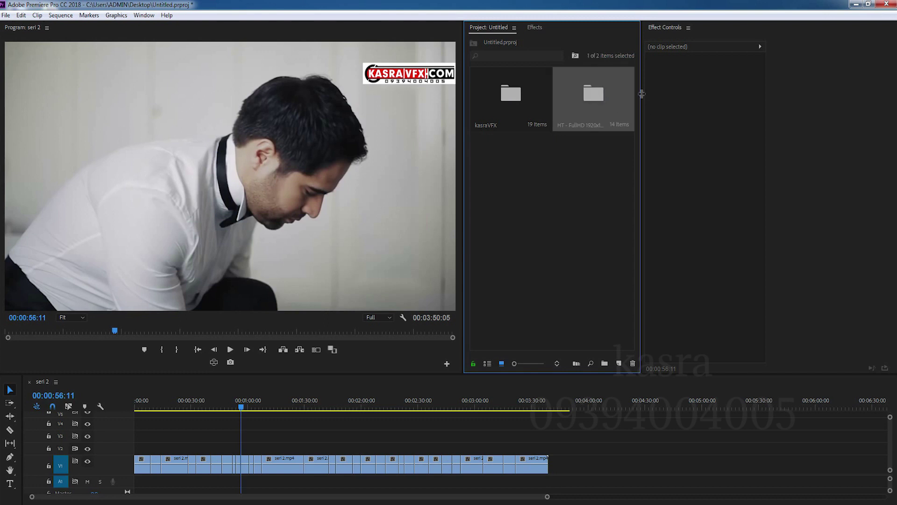
drag(640, 96, 685, 96)
click(630, 192)
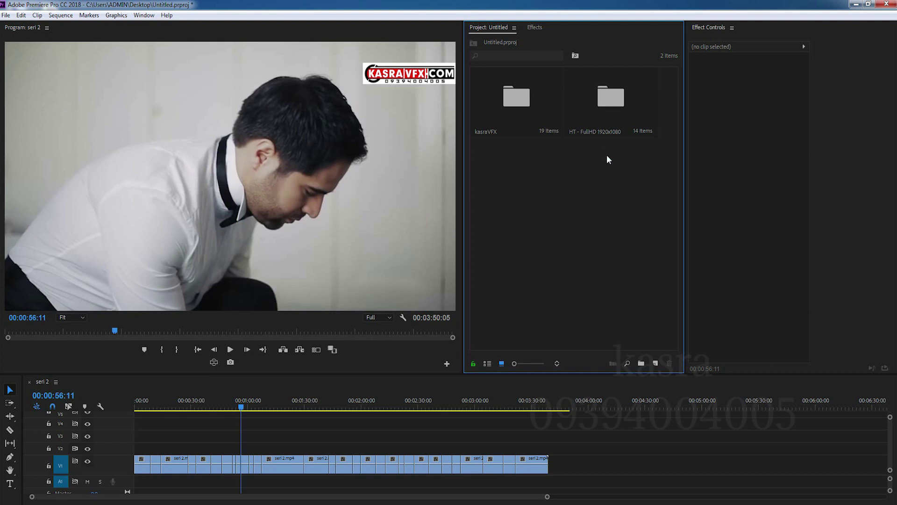
click(610, 106)
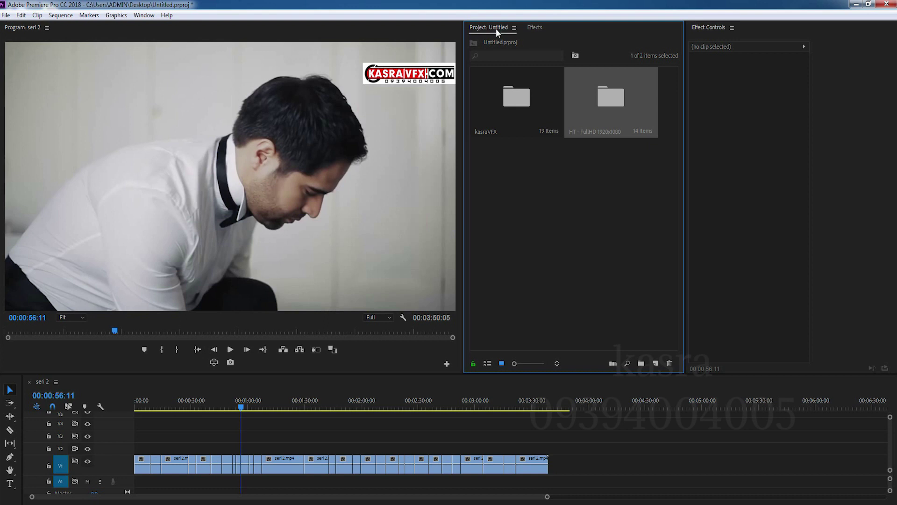
double_click(615, 97)
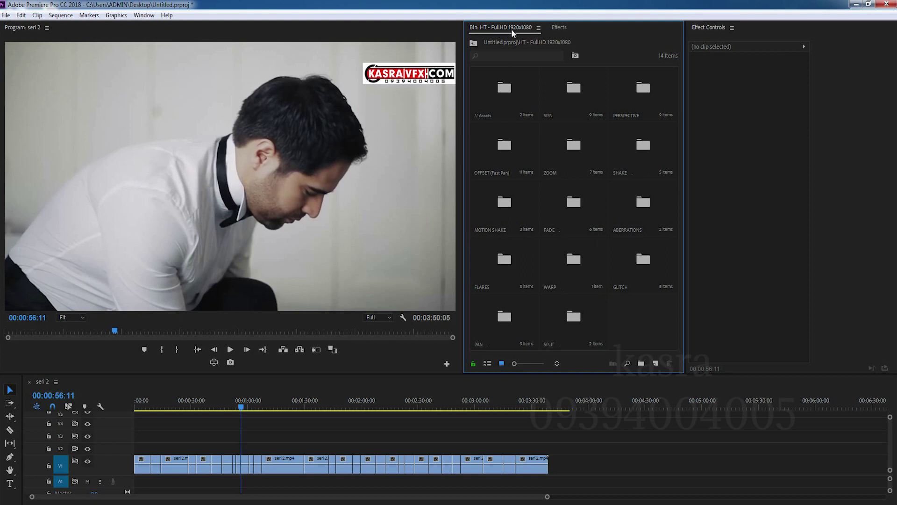
click(473, 45)
Dock the Effects panel alongside Effect Controls
click(534, 28)
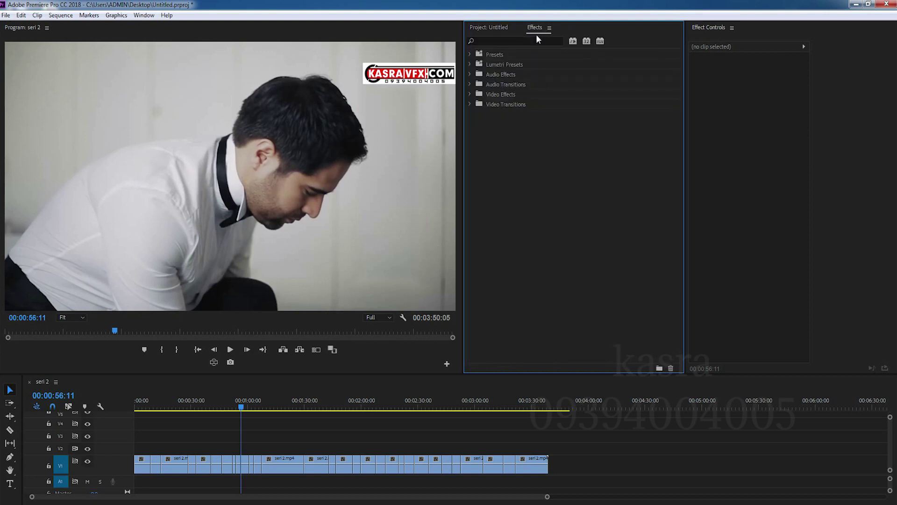
drag(540, 25, 739, 29)
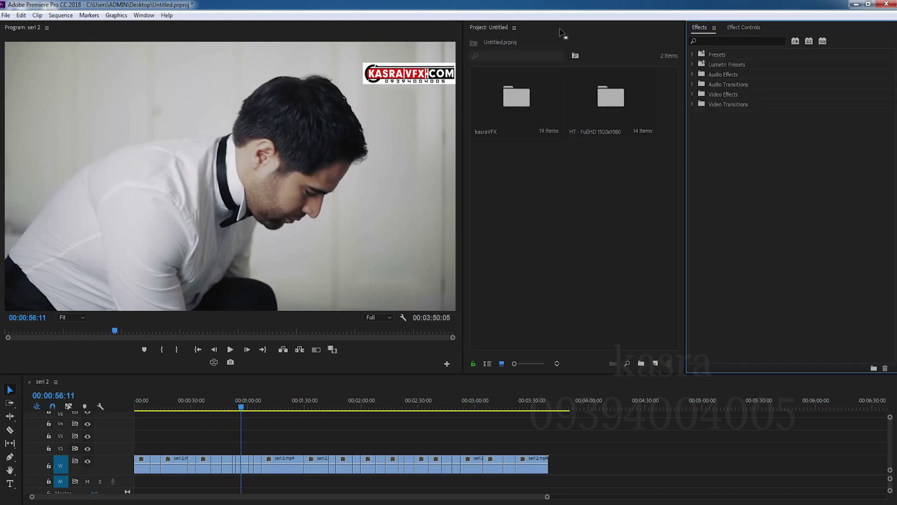
click(490, 29)
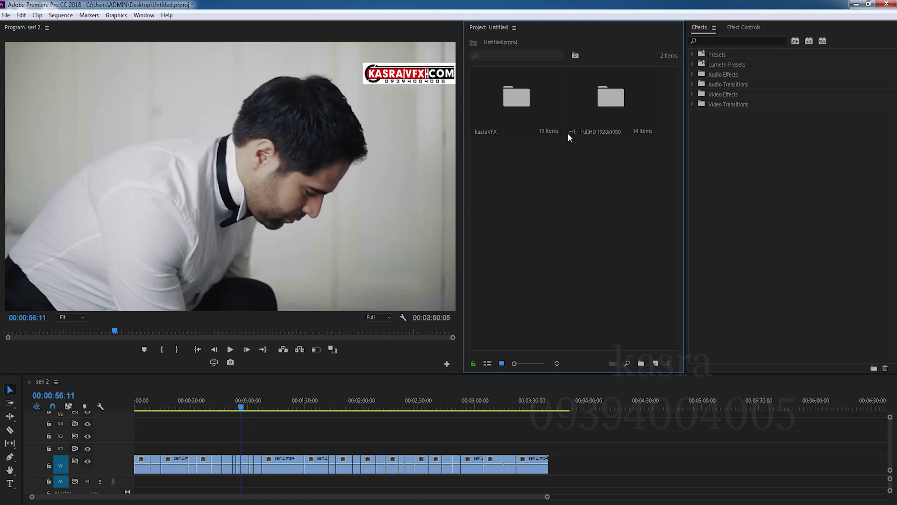
Undock the HT - FullHD bin, dock it beside the Project panel, and widen both panels
double_click(611, 102)
right_click(559, 27)
click(580, 43)
drag(519, 15, 193, 37)
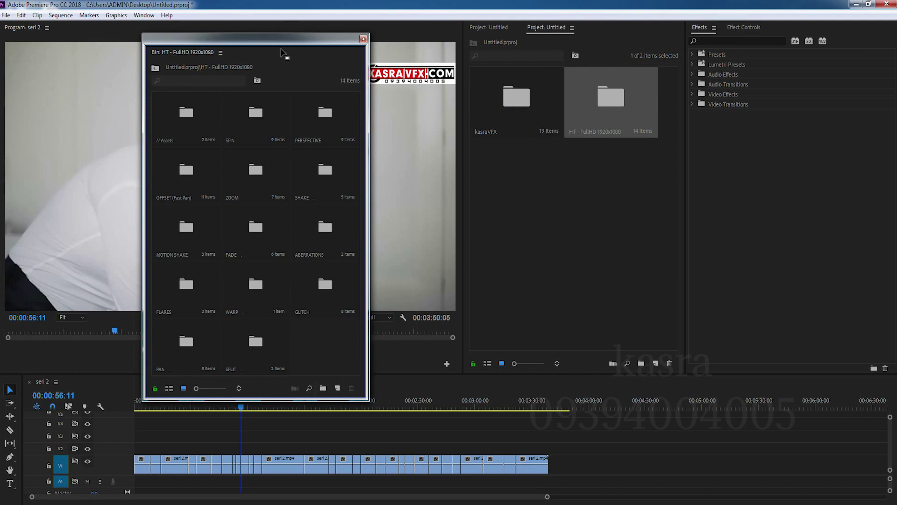
drag(282, 44, 328, 45)
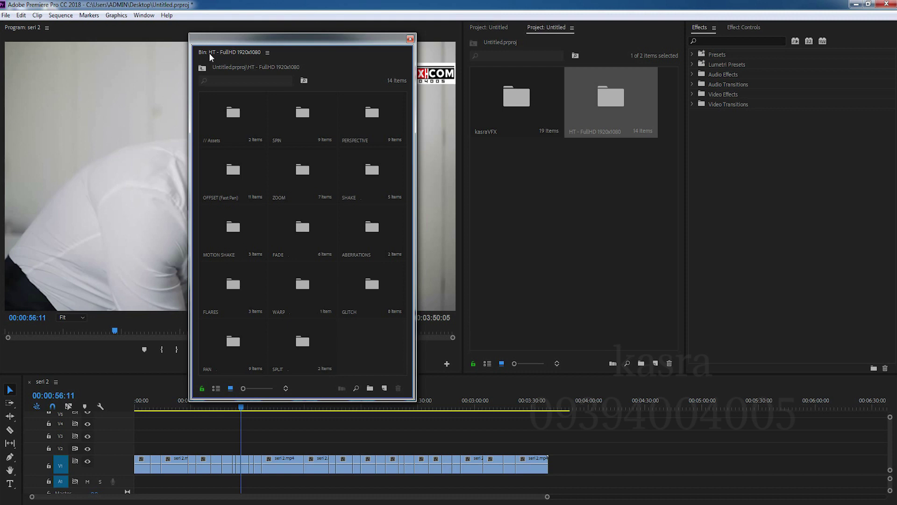
drag(209, 52, 503, 116)
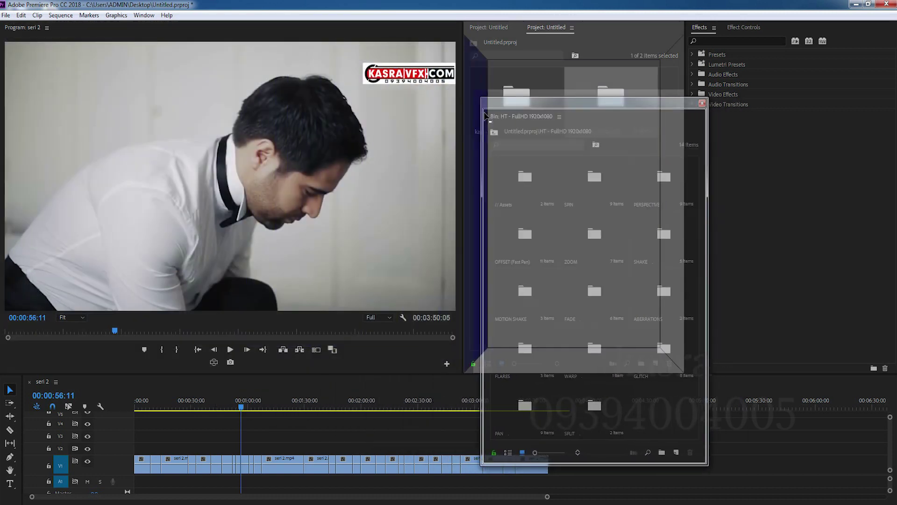
drag(503, 116, 485, 117)
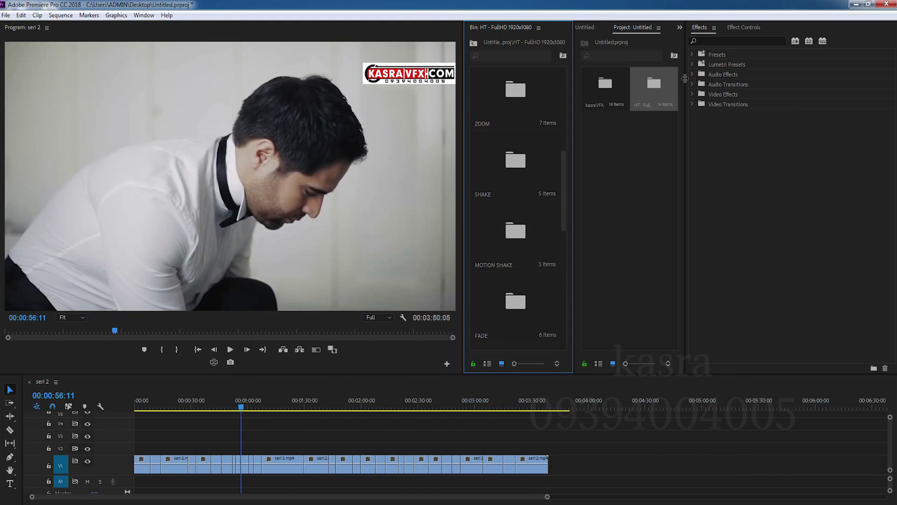
drag(684, 76, 768, 77)
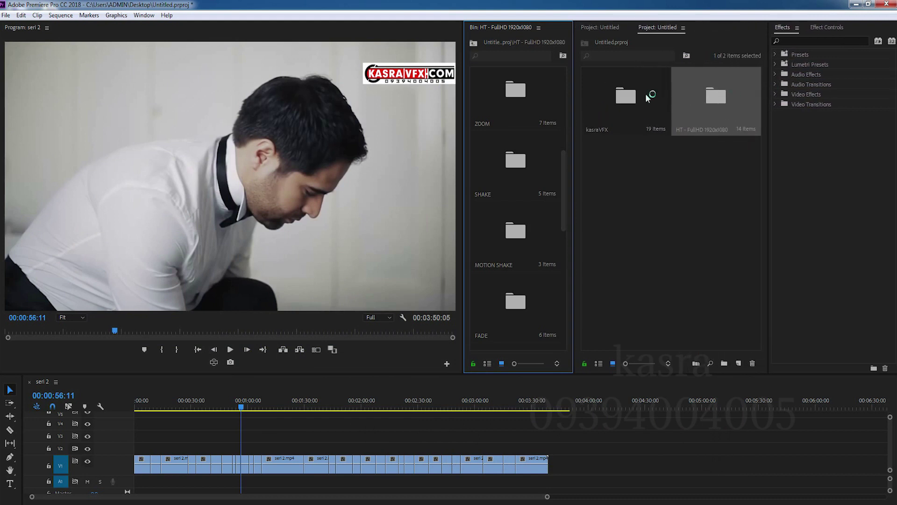
drag(574, 77, 597, 76)
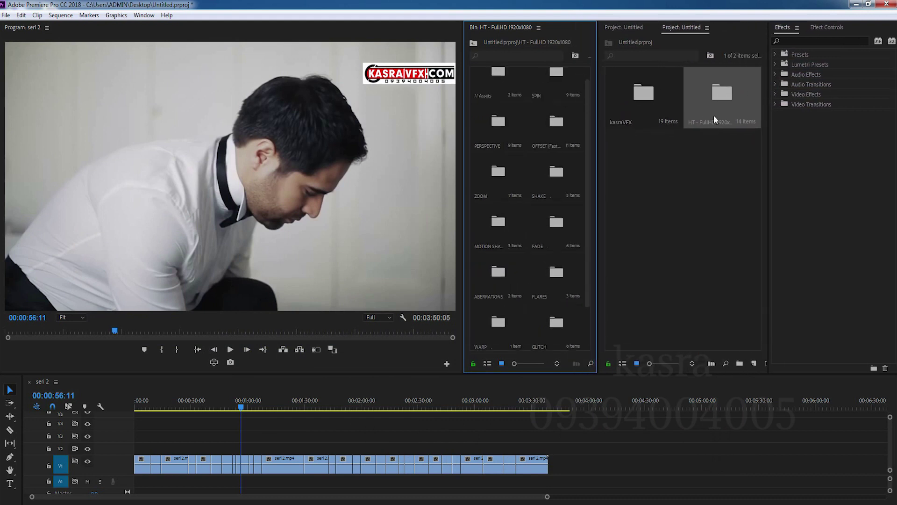
Rename the FullHD 1920x1080 folder to 'handy' and close the Bin: handy panel
click(704, 122)
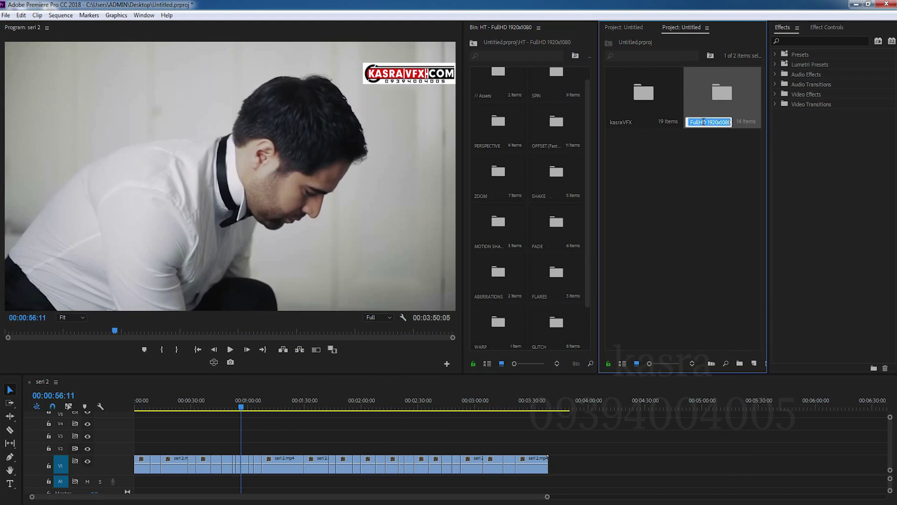
text(handy)
click(694, 159)
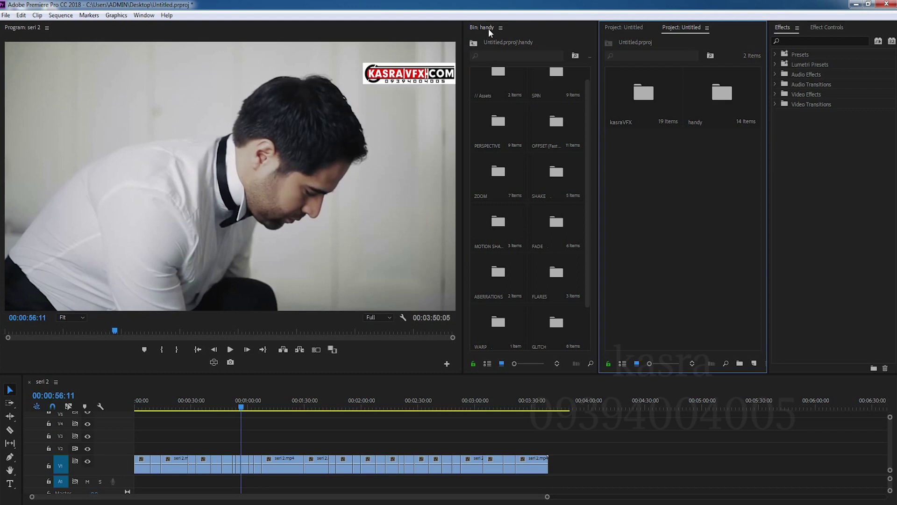
click(500, 27)
click(514, 31)
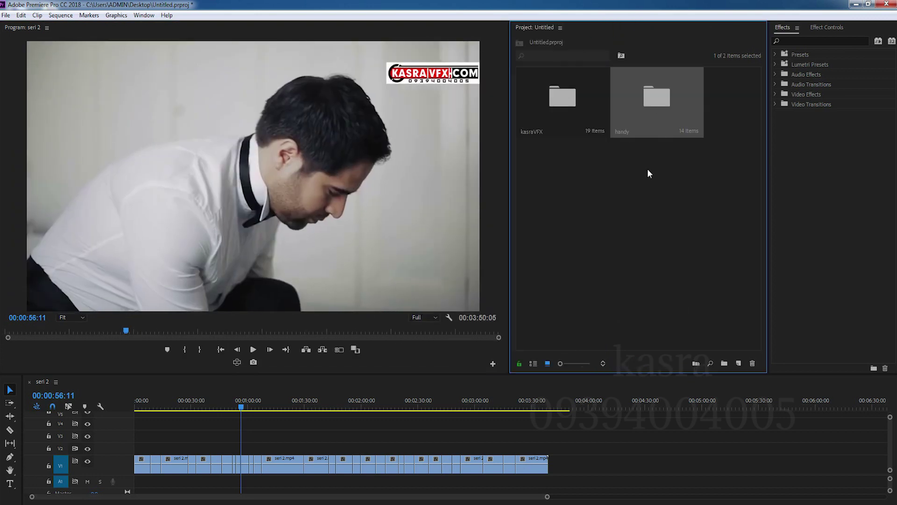
Open the handy bin and dock it as its own panel beside the project panel
double_click(633, 124)
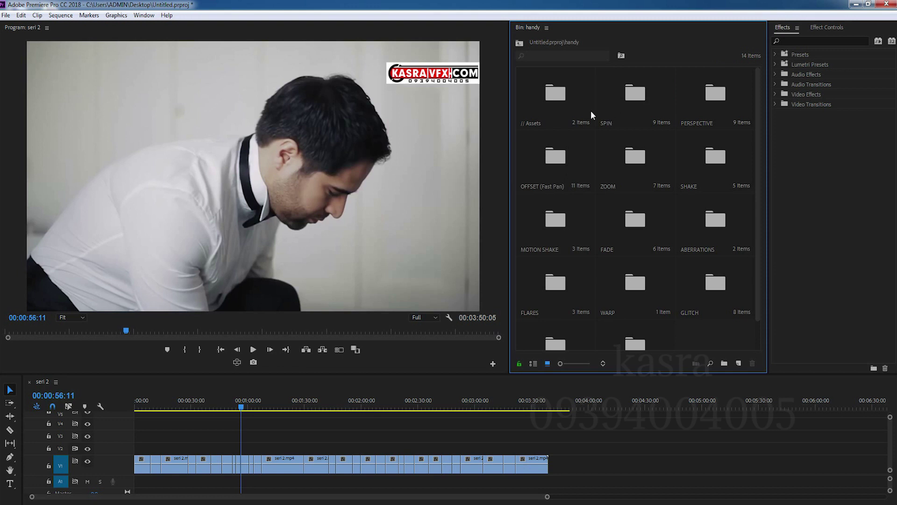
click(520, 44)
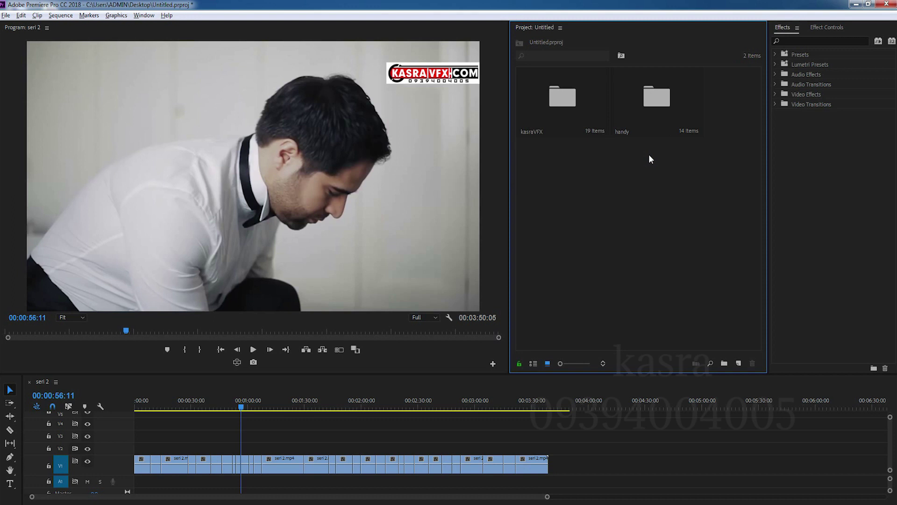
double_click(659, 99)
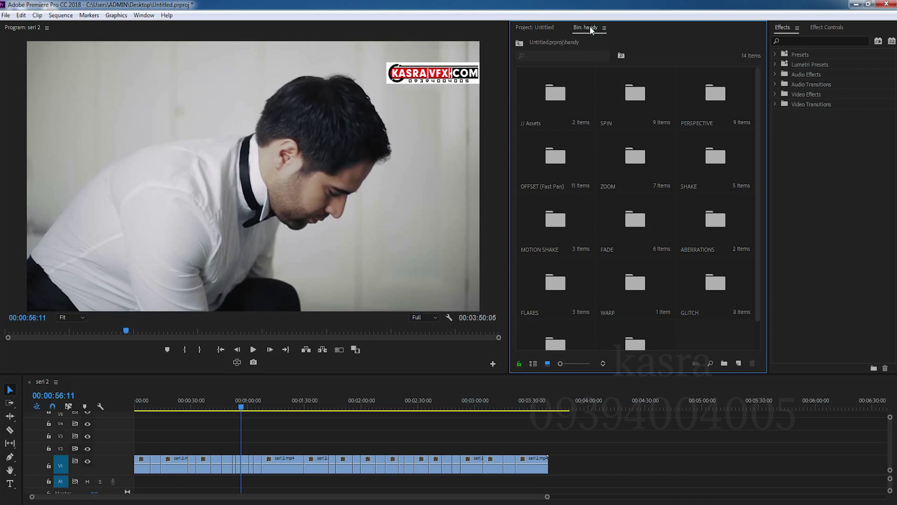
click(533, 27)
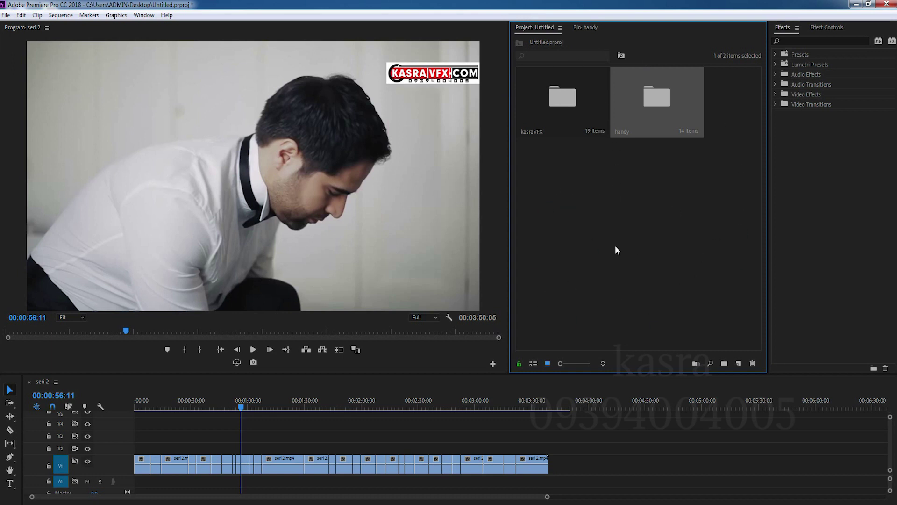
click(588, 28)
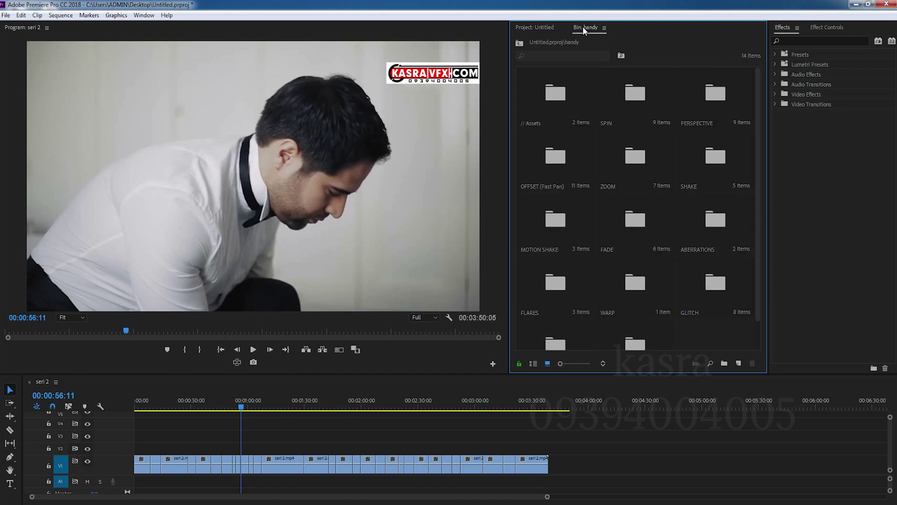
mouse_move(585, 26)
mouse_down()
mouse_move(803, 130)
mouse_move(784, 119)
mouse_up()
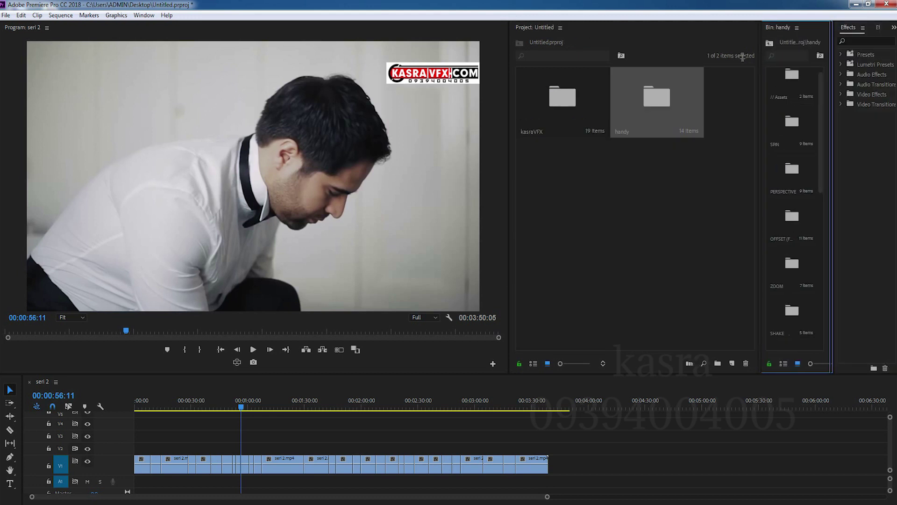
Resize the panel dividers so the handy bin lists its preset folders in wider columns
drag(769, 57, 654, 56)
drag(508, 54, 441, 55)
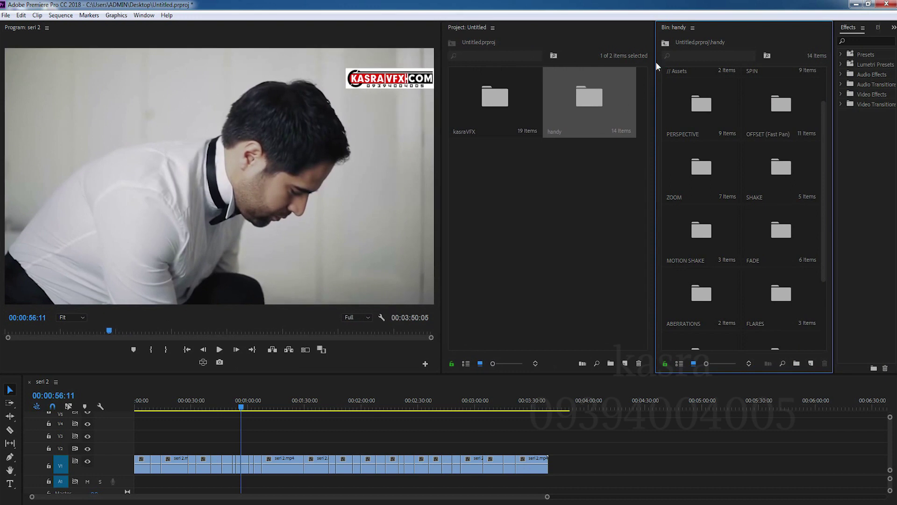
drag(656, 56, 627, 56)
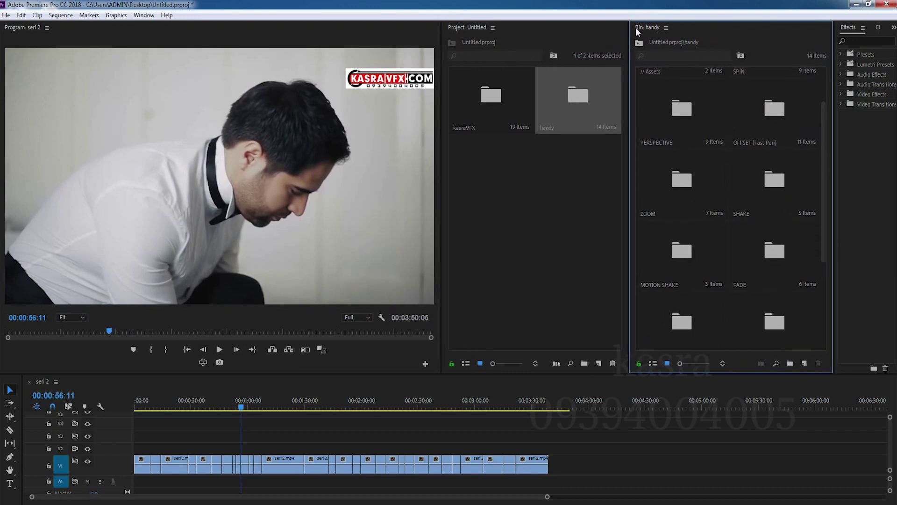
click(547, 171)
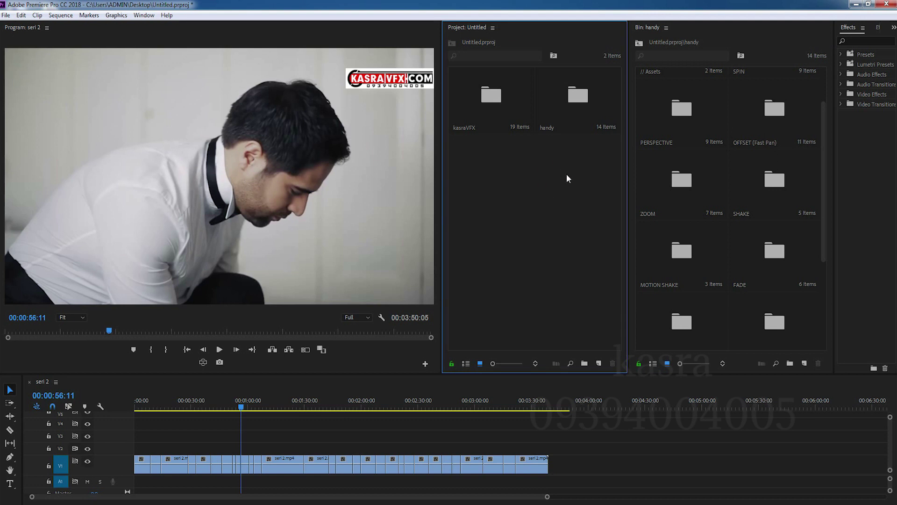
click(629, 70)
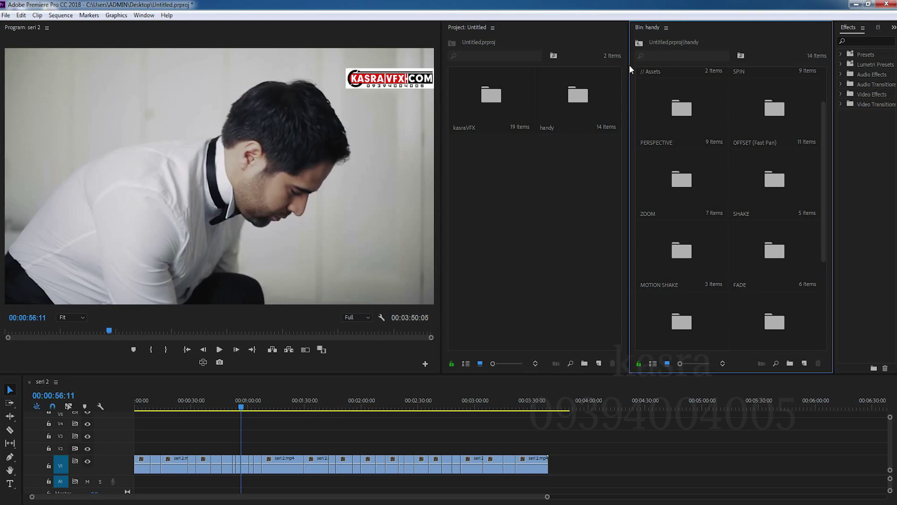
drag(629, 64, 573, 68)
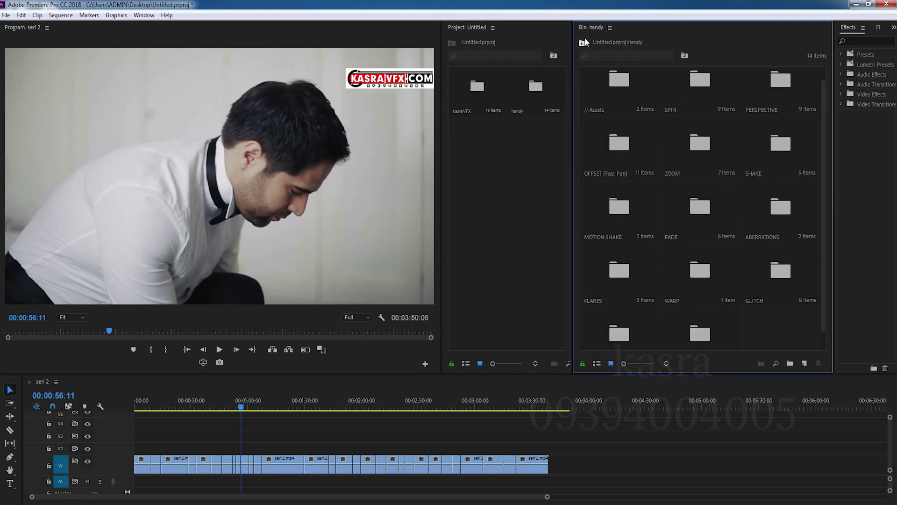
drag(834, 51, 726, 50)
click(789, 27)
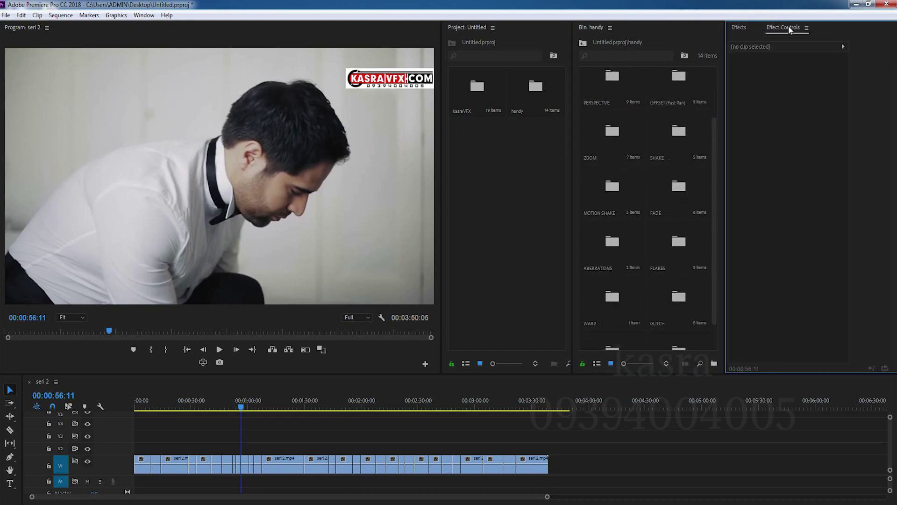
Bring the effects list back and widen the handy bin to four folder columns
click(742, 28)
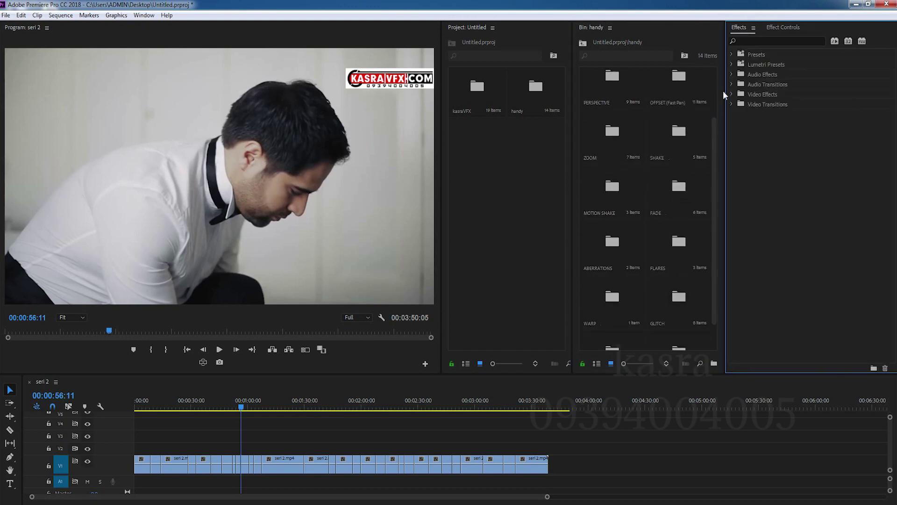
drag(724, 91, 776, 91)
drag(573, 140, 483, 140)
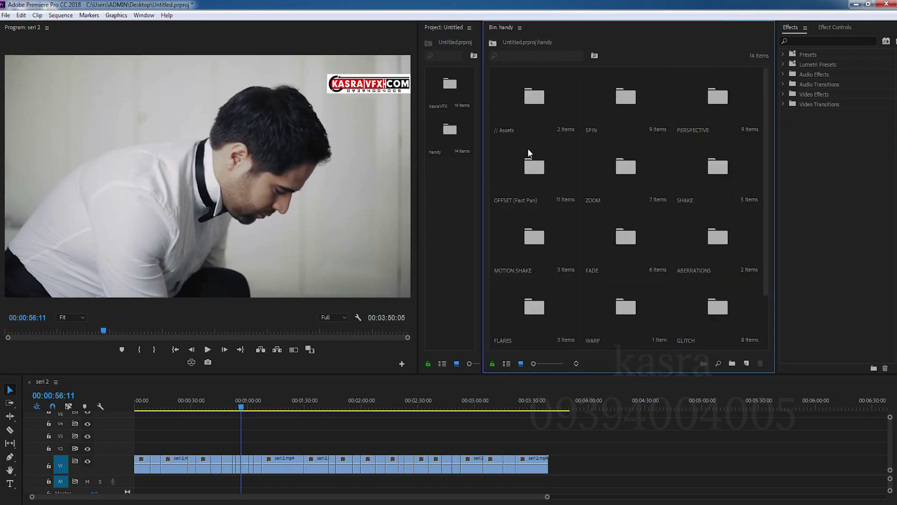
click(526, 120)
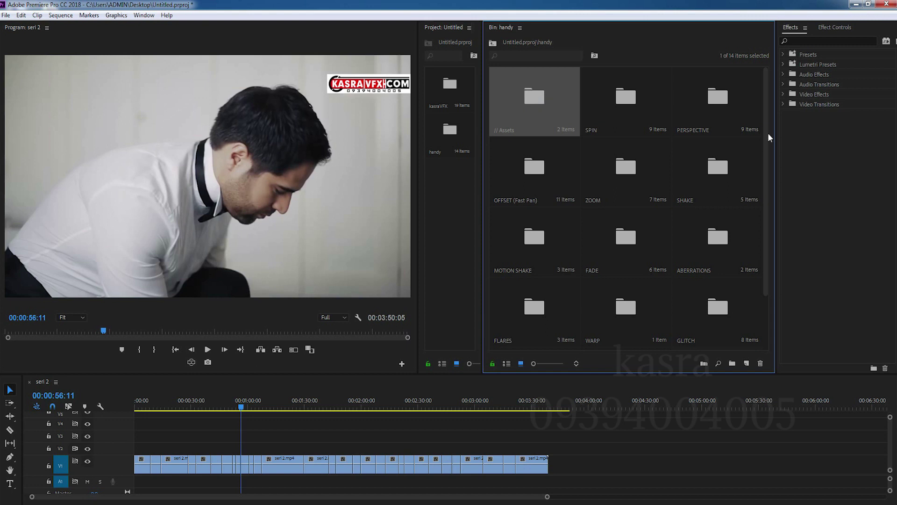
scroll(764, 142, down, 2)
scroll(763, 213, up, 2)
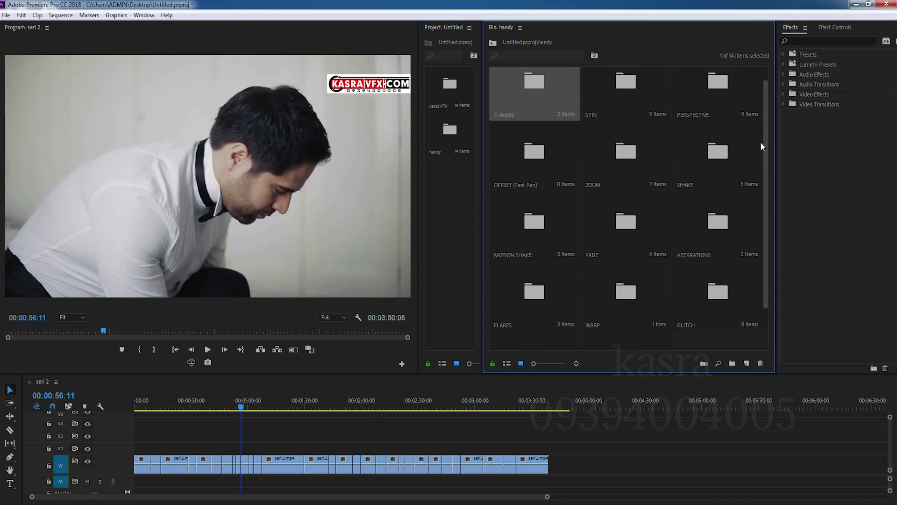
scroll(767, 186, down, 2)
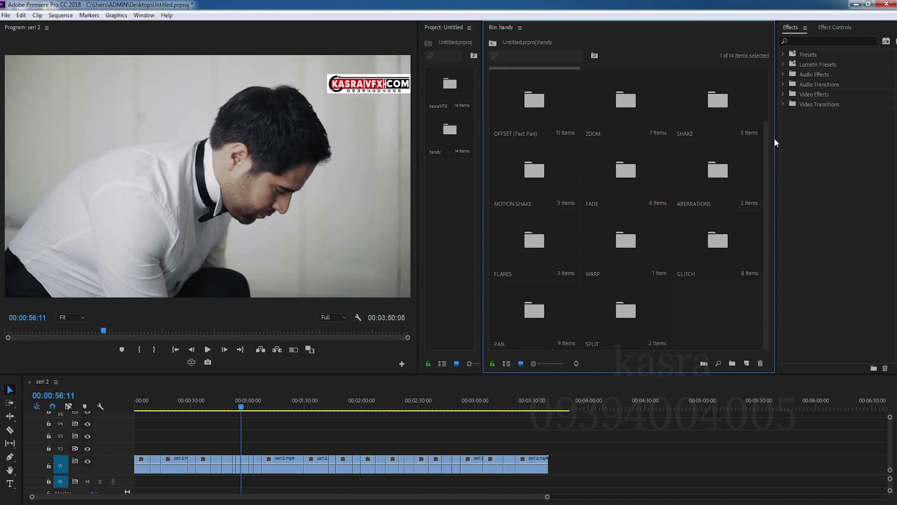
drag(775, 142, 845, 142)
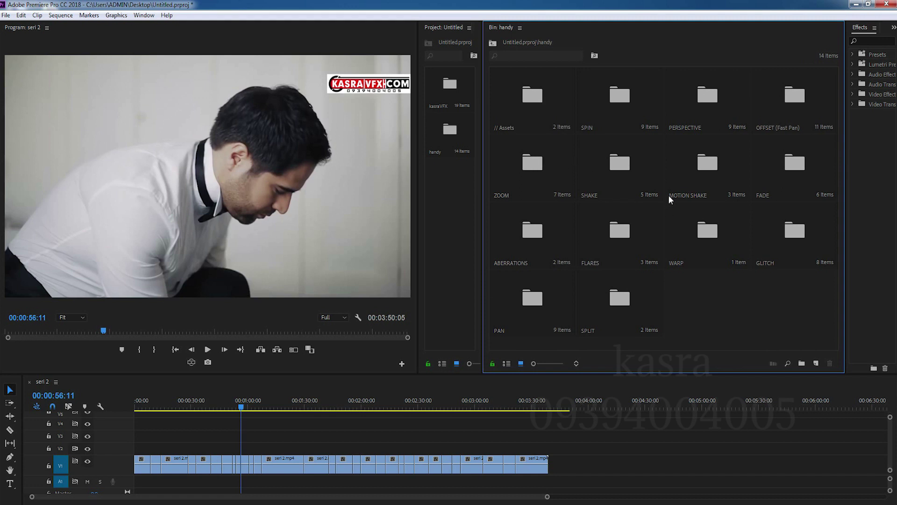
Browse the preset folders (SPIN, PERSPECTIVE, OFFSET, FADE, SHAKE, ZOOM, FLARES, SPLIT, PAN), then clear the selection
drag(804, 314, 579, 124)
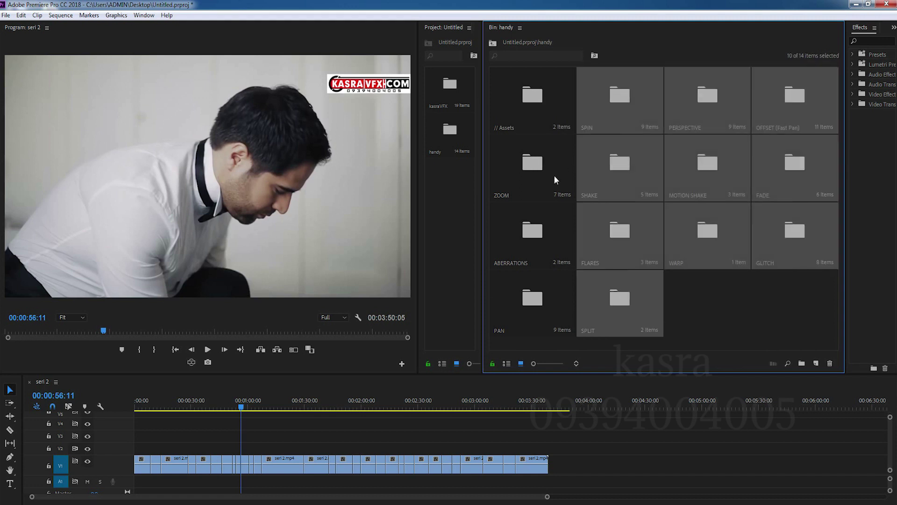
ctrl+click(542, 176)
ctrl+click(542, 224)
ctrl+click(537, 299)
click(735, 318)
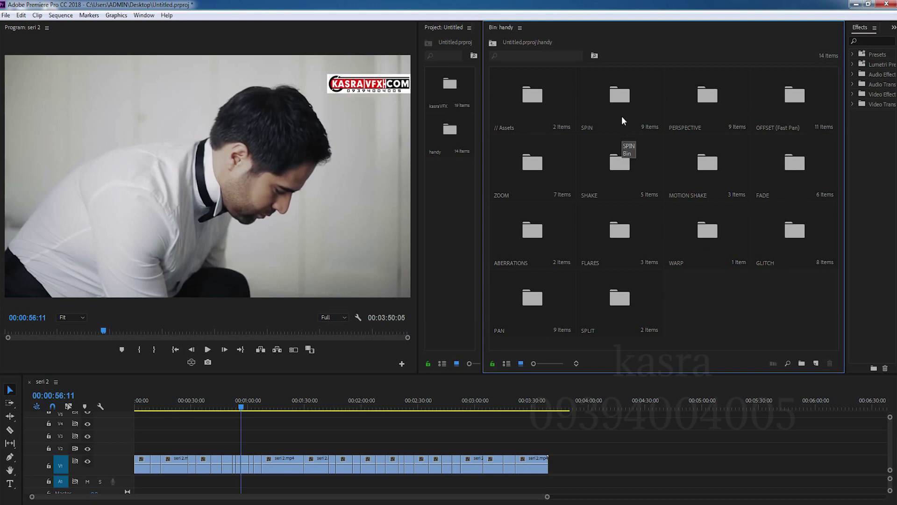
click(623, 102)
click(724, 107)
click(801, 99)
click(786, 166)
click(690, 169)
click(587, 166)
click(561, 187)
click(534, 227)
click(598, 232)
click(615, 307)
click(551, 307)
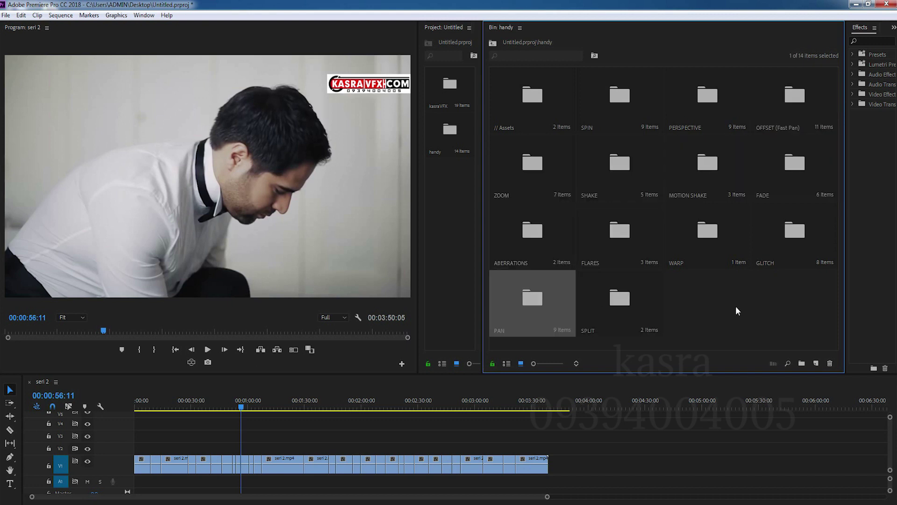
click(736, 307)
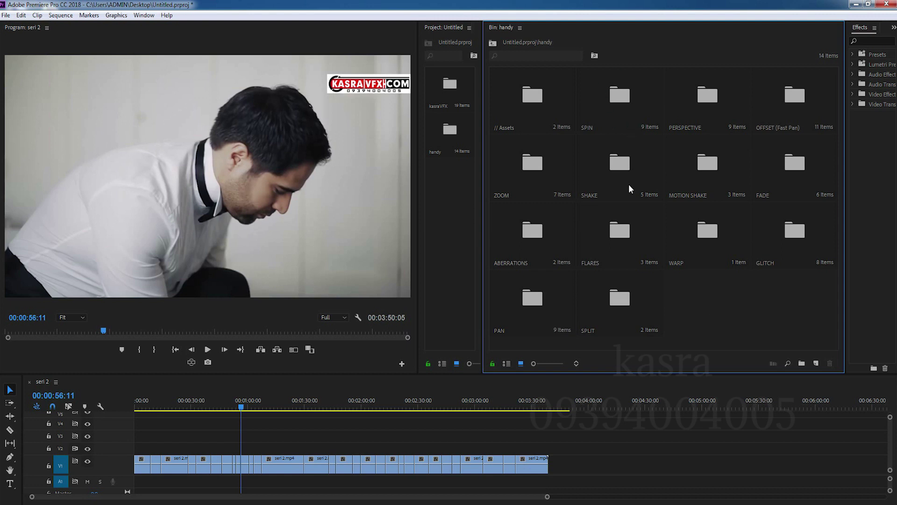
Open the ZOOM folder and then its Spin folder with the Zoom Spin presets
click(536, 168)
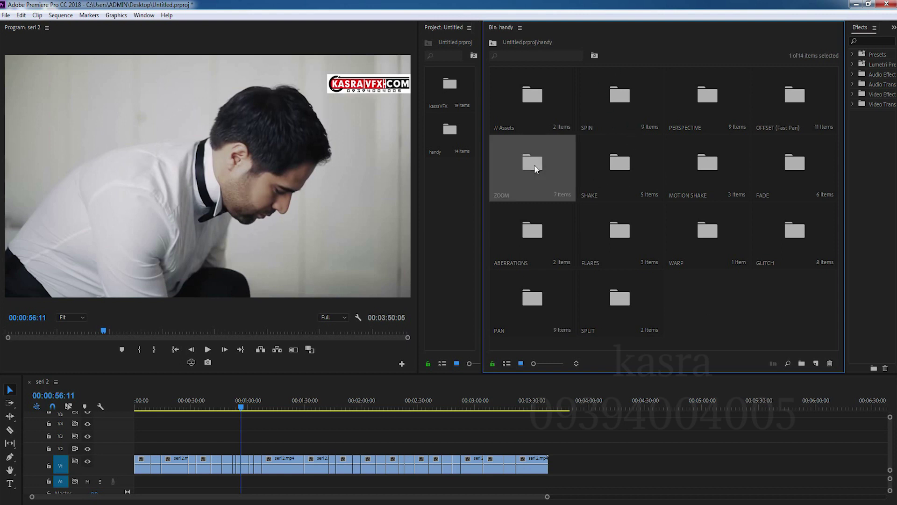
double_click(532, 170)
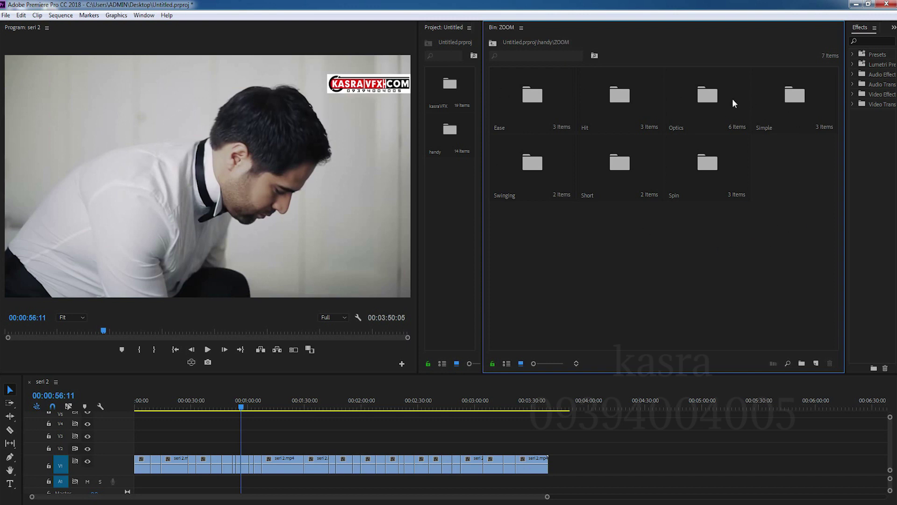
click(573, 192)
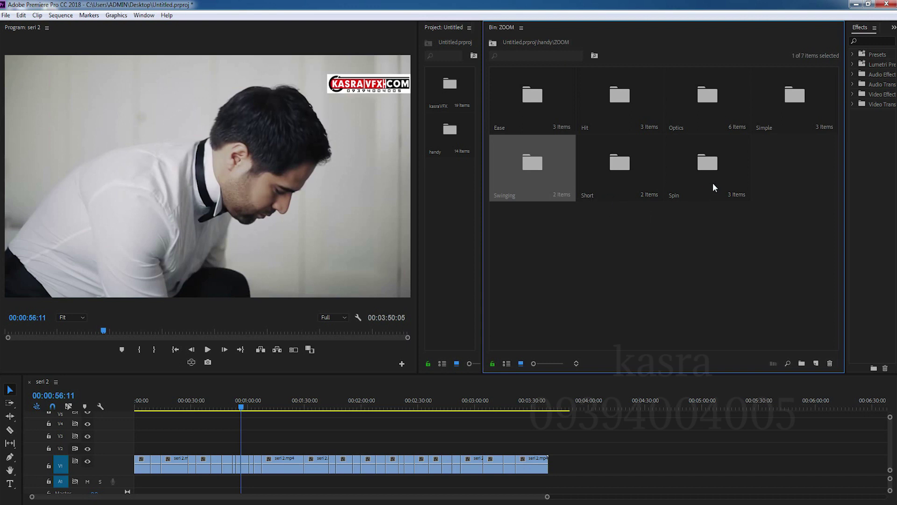
double_click(706, 171)
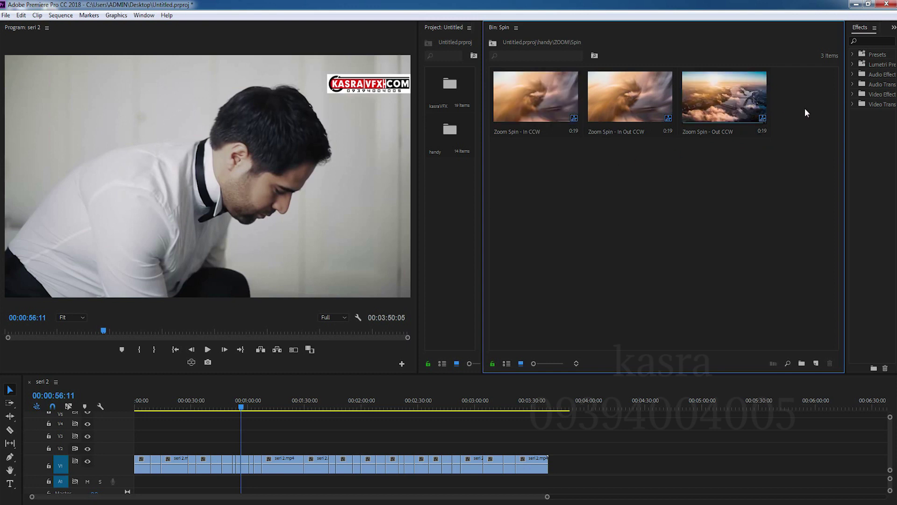
Show the Spin presets as a list, go up to the project root, and reopen handy as its own bin
click(506, 363)
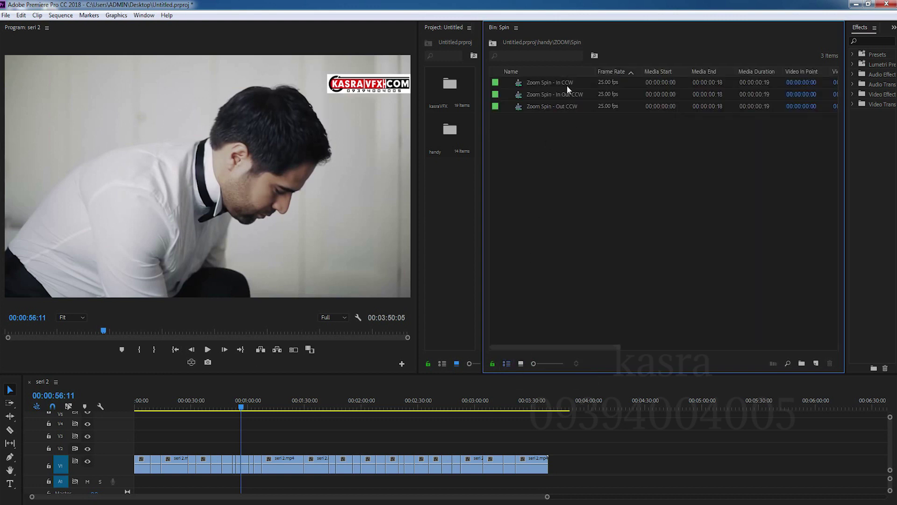
click(495, 43)
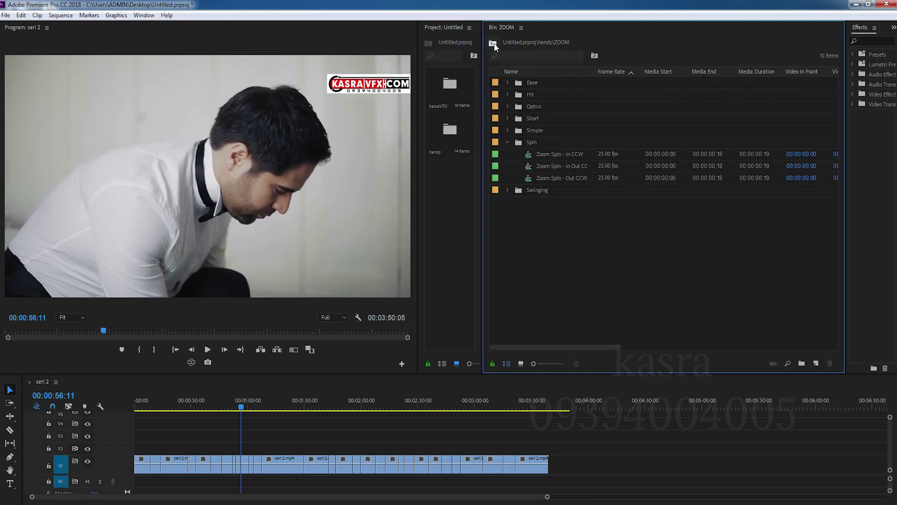
click(494, 43)
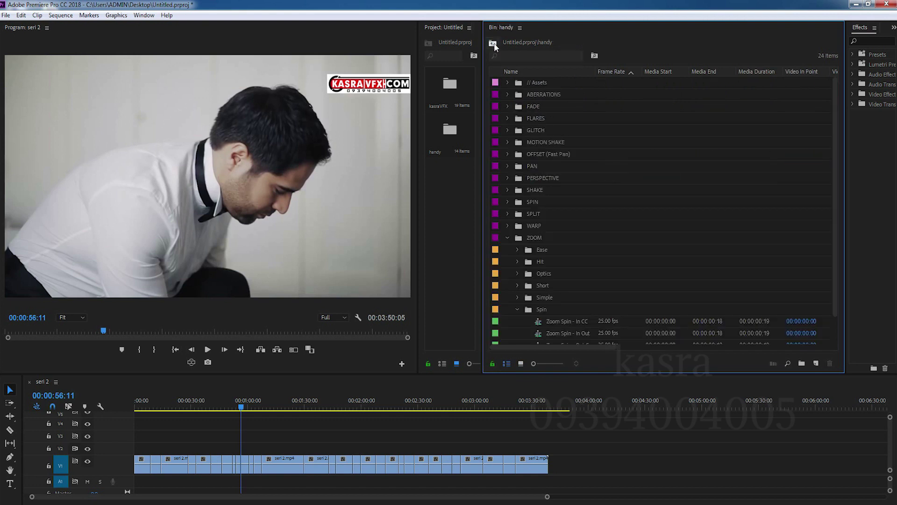
click(495, 43)
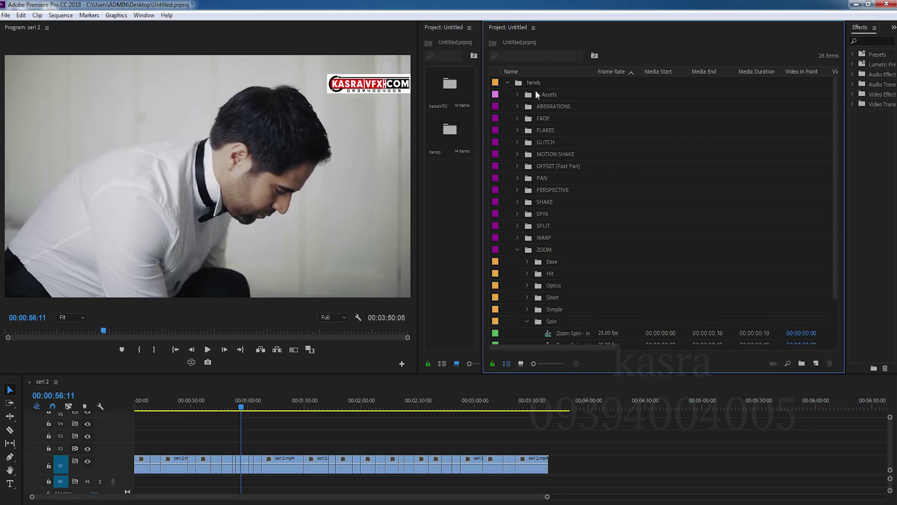
click(508, 83)
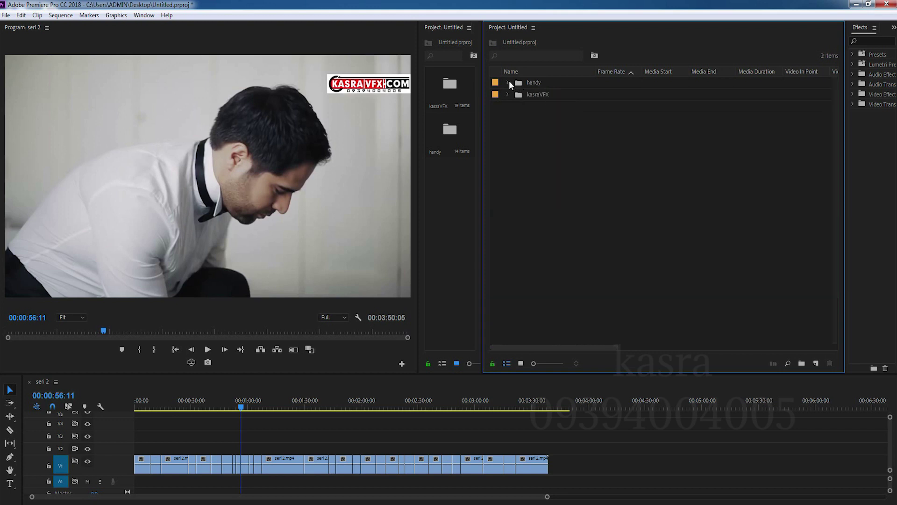
click(508, 83)
double_click(530, 82)
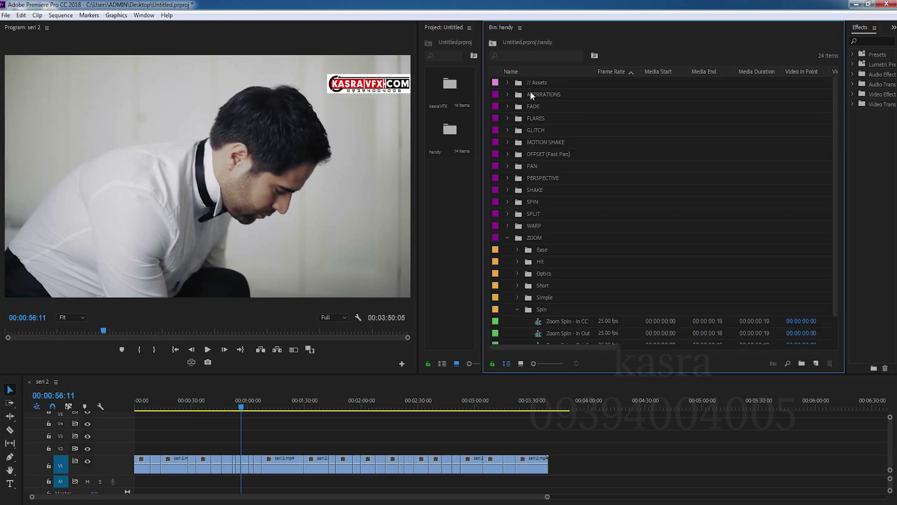
Collapse ZOOM, inspect the GLITCH > TV Satellite clips, and switch the bin to Icon View
click(508, 238)
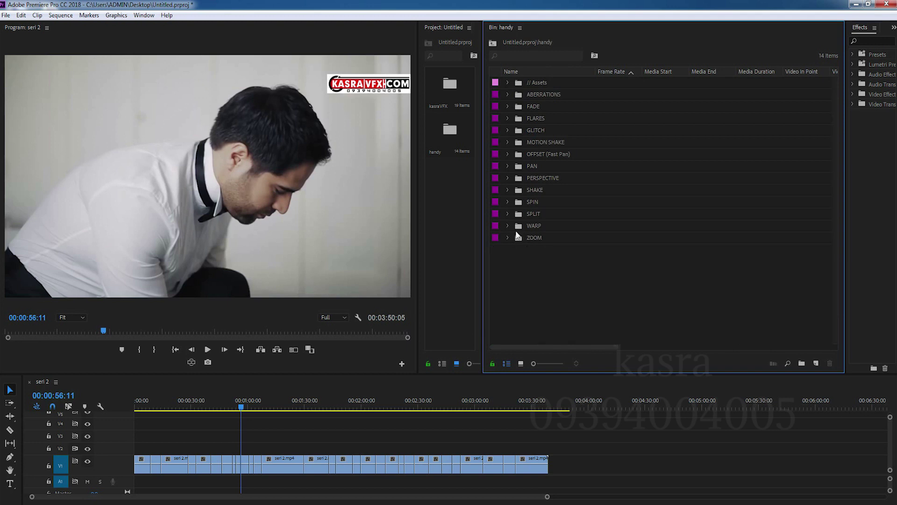
click(507, 130)
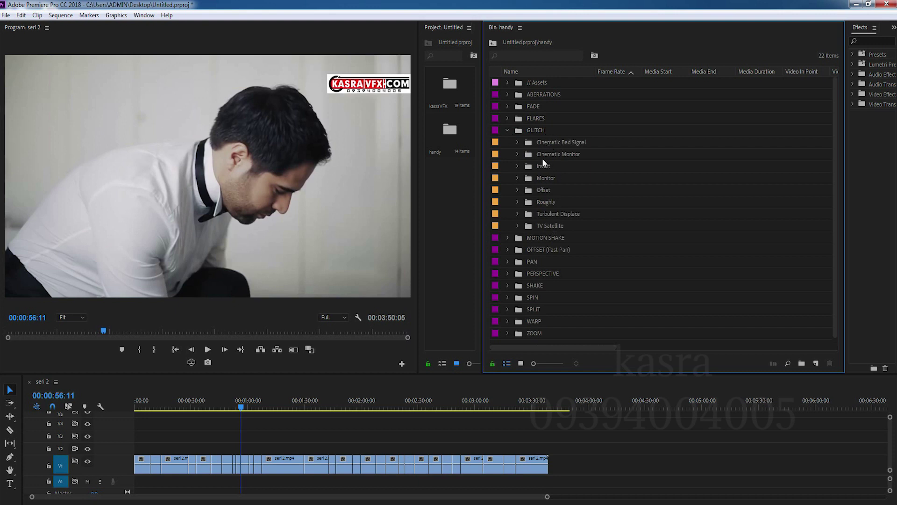
click(517, 226)
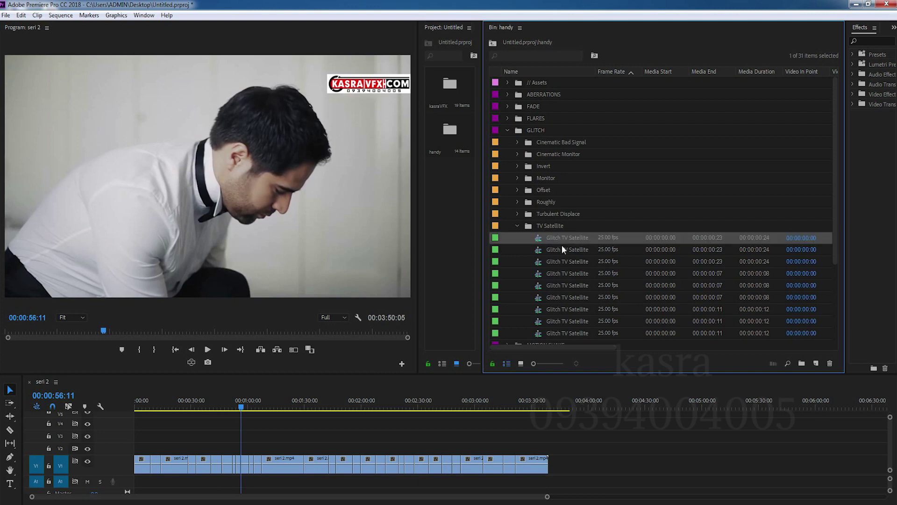
click(569, 261)
click(573, 276)
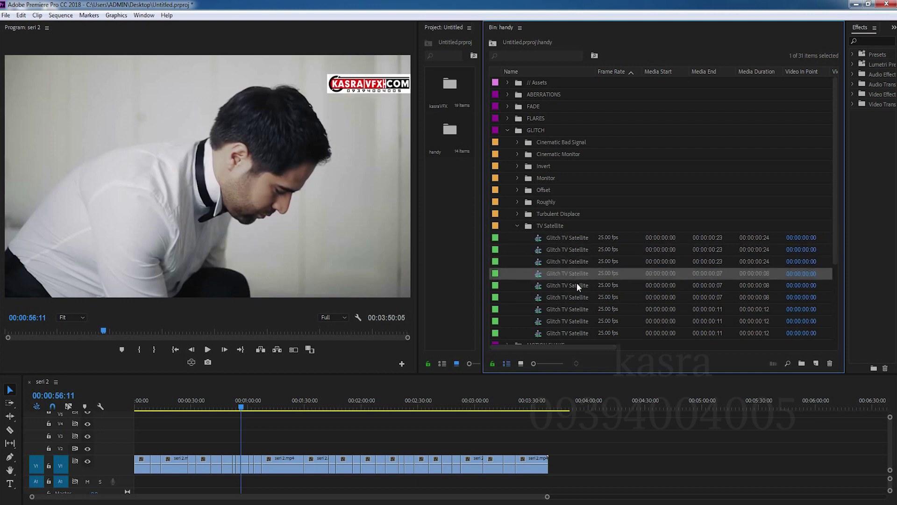
click(577, 282)
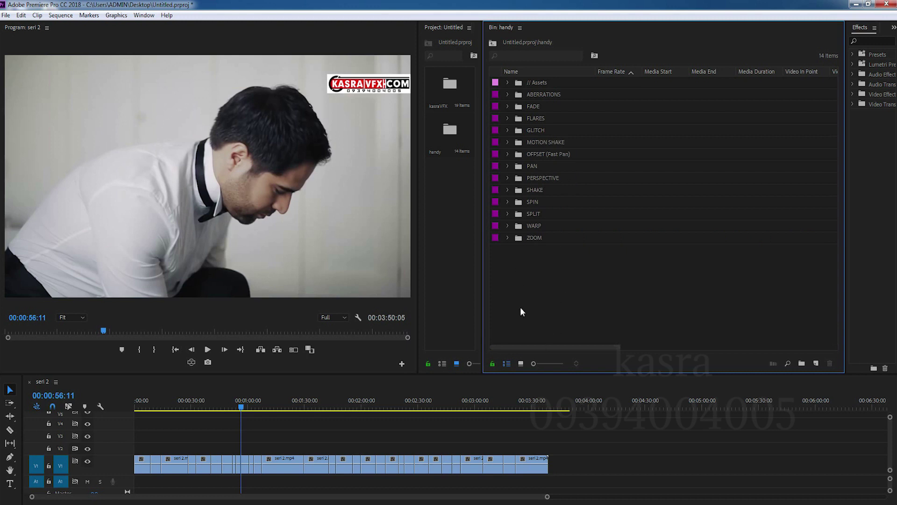
click(521, 364)
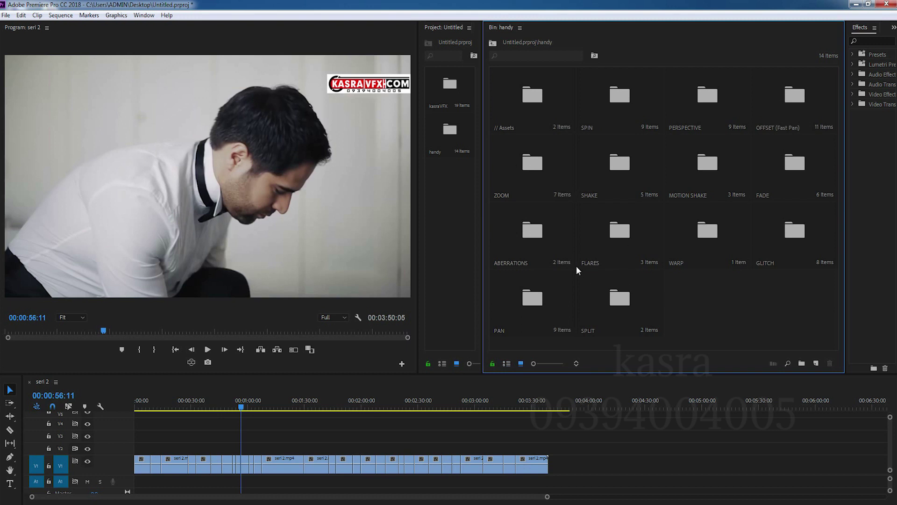
double_click(615, 237)
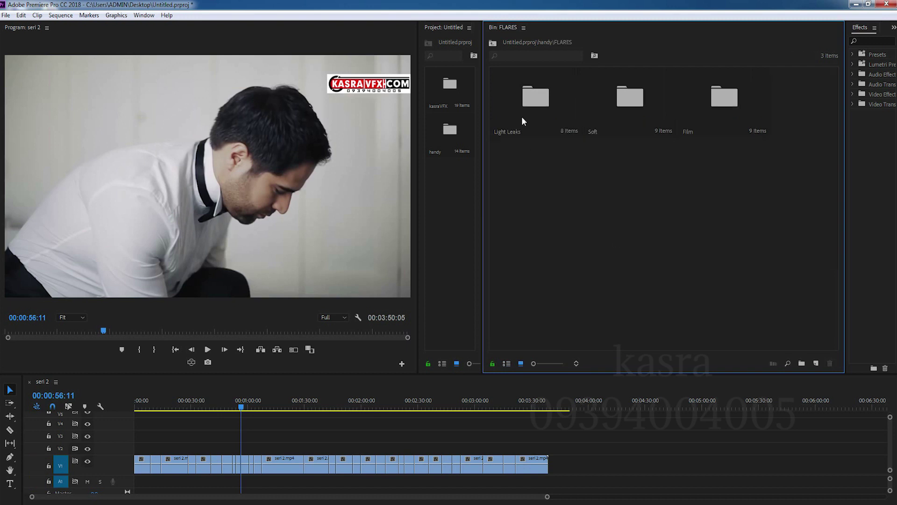
double_click(539, 100)
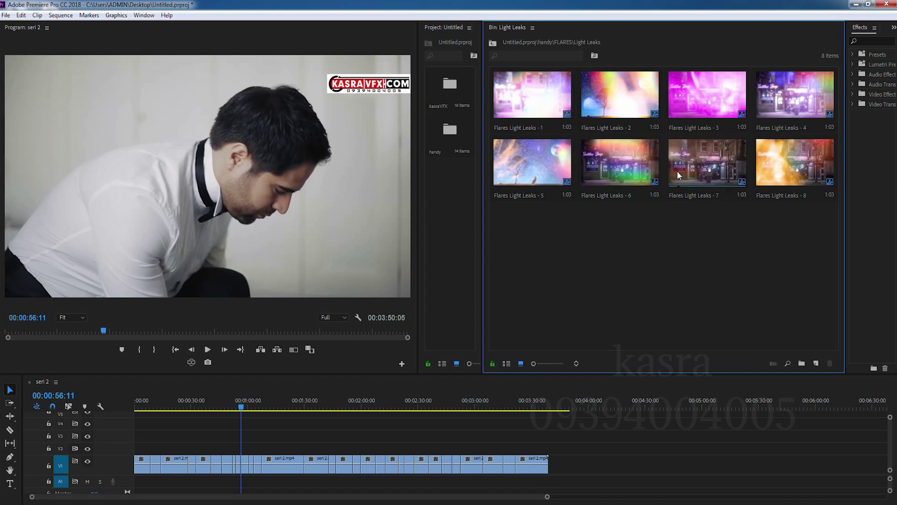
click(493, 43)
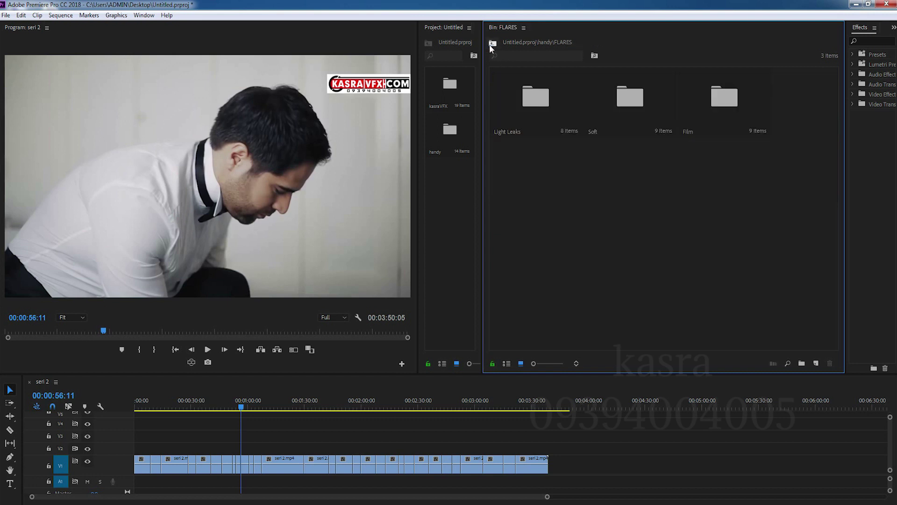
click(493, 44)
double_click(796, 238)
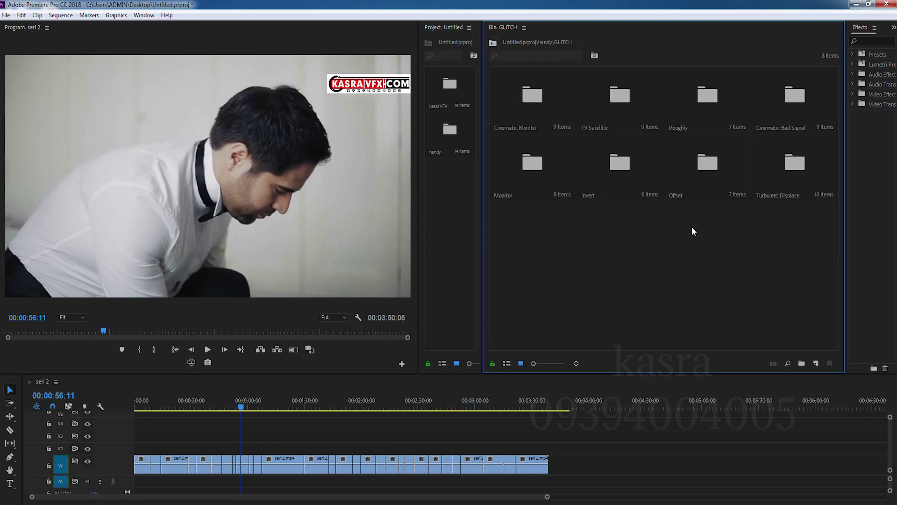
double_click(709, 170)
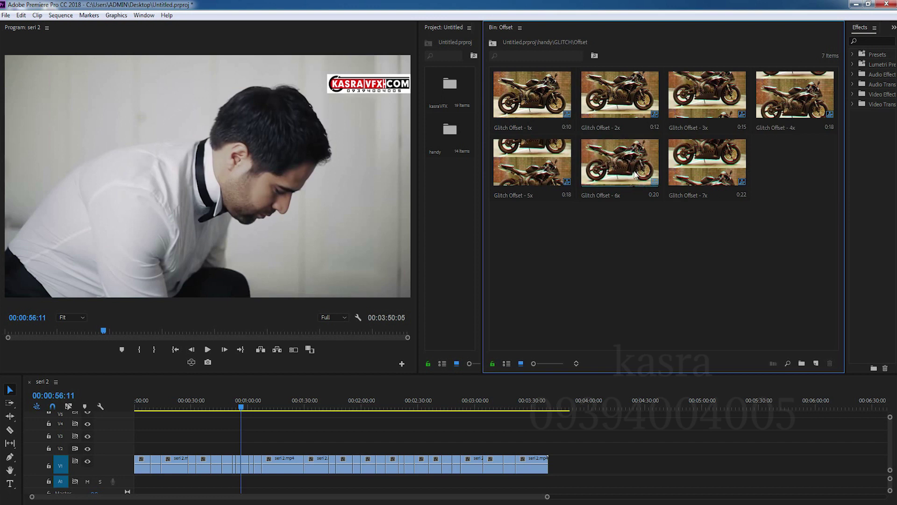
click(493, 44)
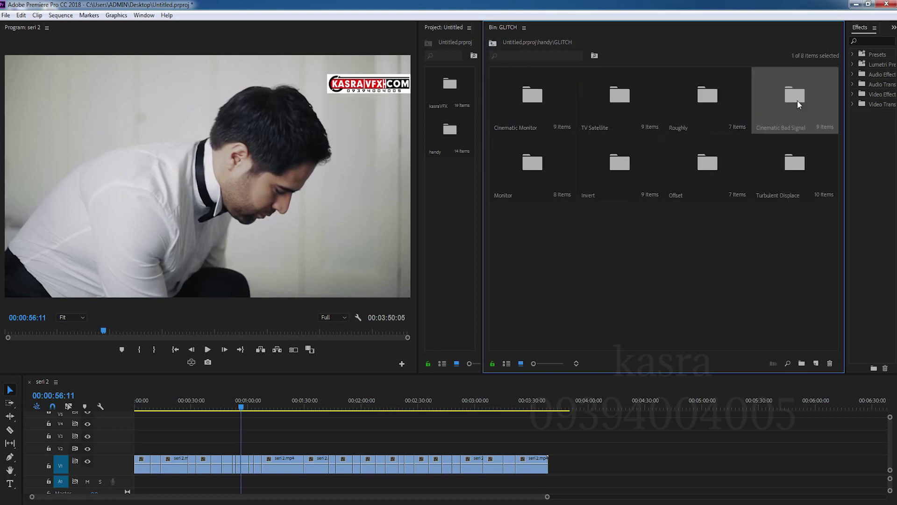
double_click(794, 93)
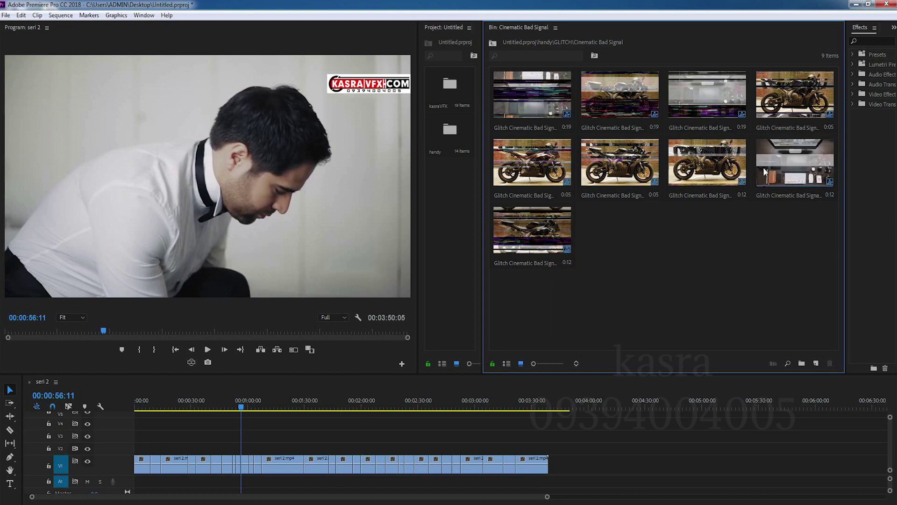
key(ctrl+Up)
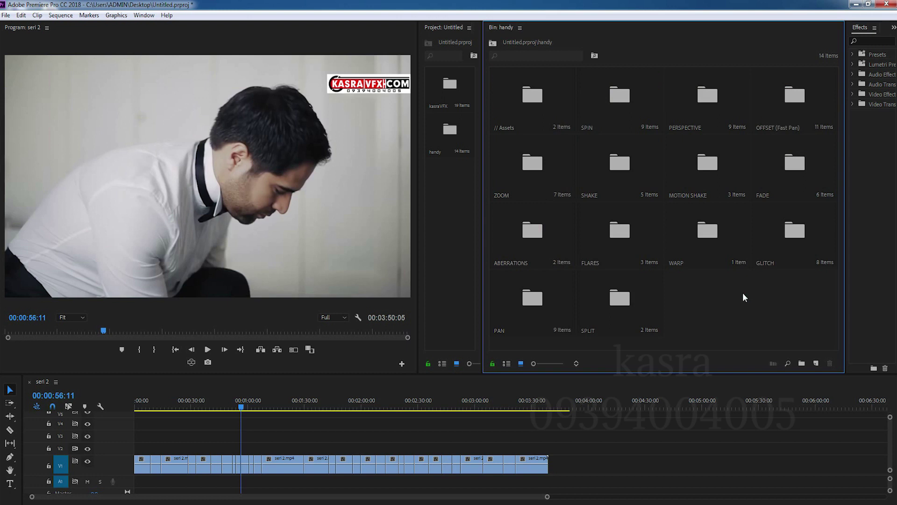
Make the timeline taller and play seri 2 from the start through to about fifteen seconds
drag(477, 375, 479, 347)
key(Home)
key(equal)
key(equal)
key(equal)
key(space)
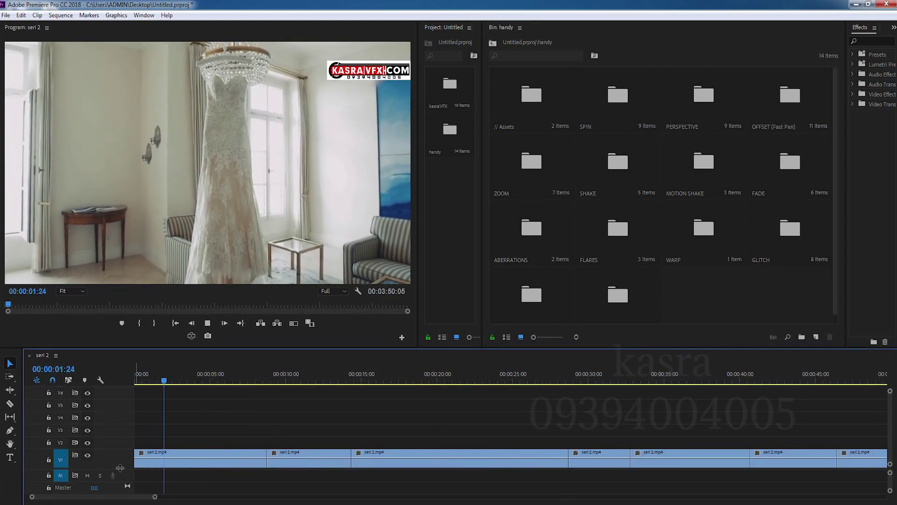
scroll(119, 454, down, 1)
click(240, 381)
mouse_move(245, 383)
mouse_down()
mouse_move(399, 383)
mouse_move(380, 393)
mouse_up()
Zoom in on the 00:00:08:20 cut and scrub across the spin transition there
key(equal)
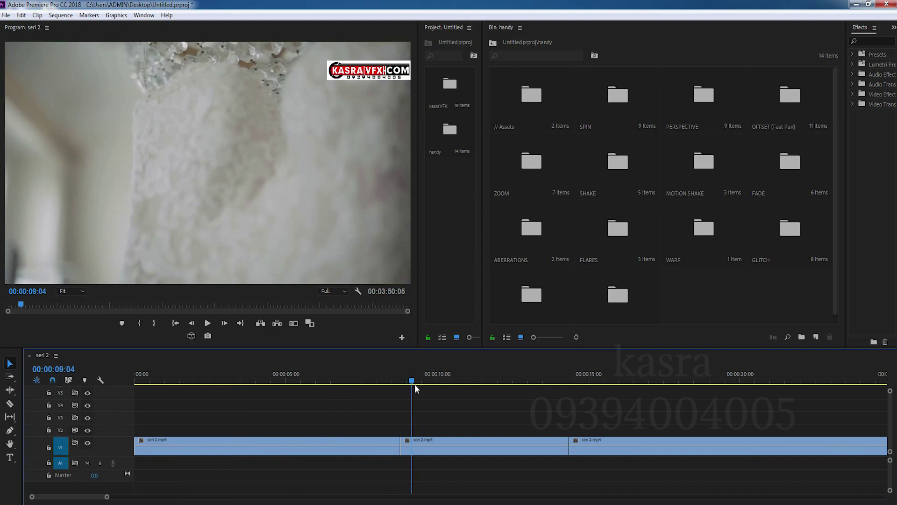
click(400, 444)
click(391, 381)
drag(398, 381, 401, 380)
click(430, 421)
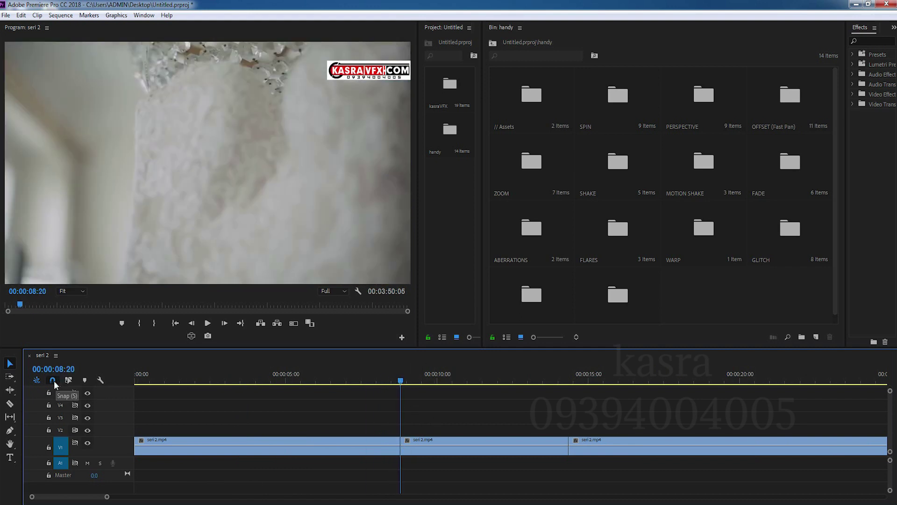
click(370, 381)
click(401, 374)
key(shift+Left)
mouse_move(401, 375)
mouse_down()
mouse_move(418, 381)
mouse_move(400, 384)
mouse_up()
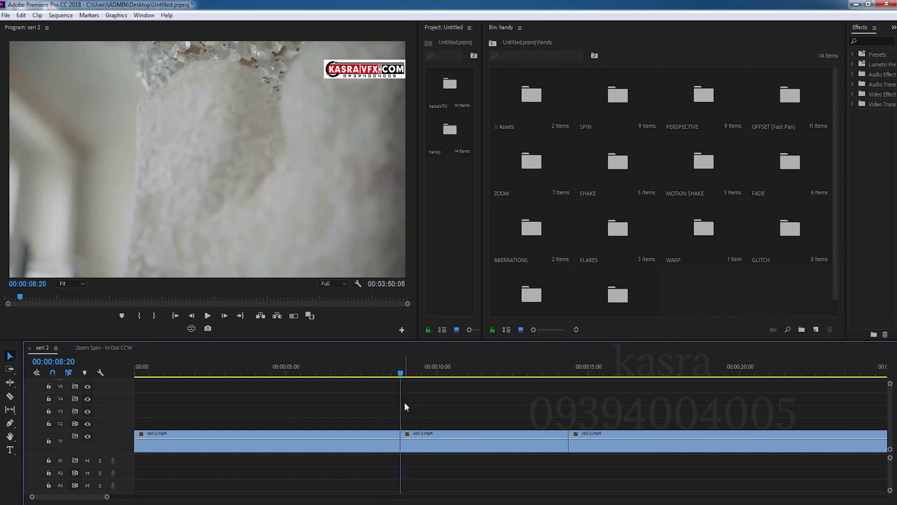
Open the Zoom Ease - In template sequence from handy's ZOOM > Ease folder
click(633, 237)
scroll(635, 237, down, 1)
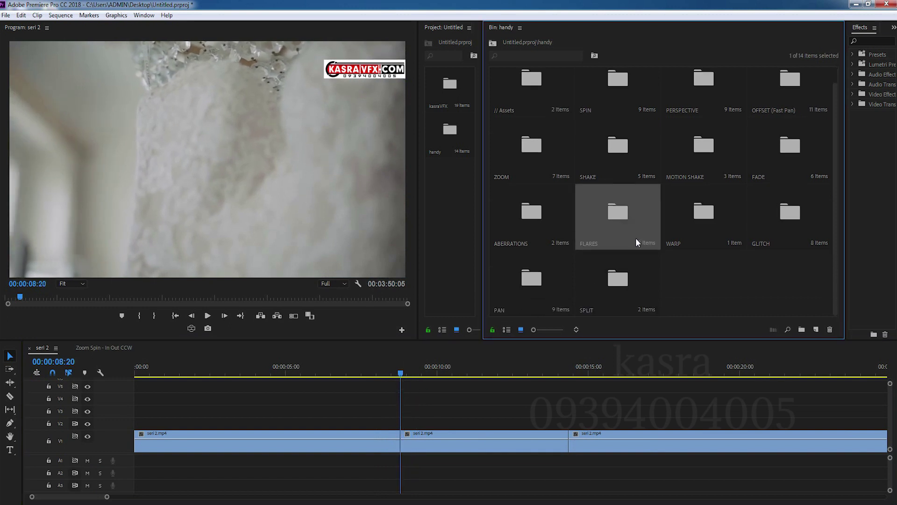
double_click(523, 148)
click(529, 105)
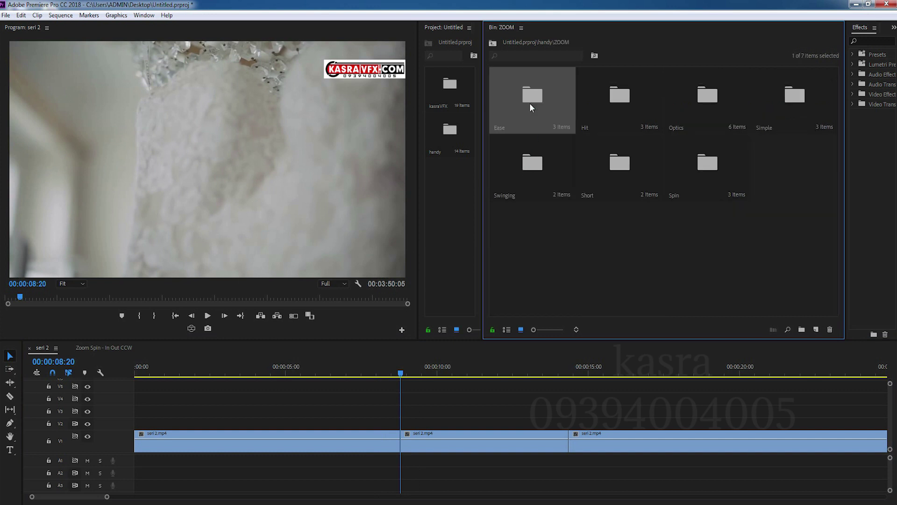
double_click(530, 105)
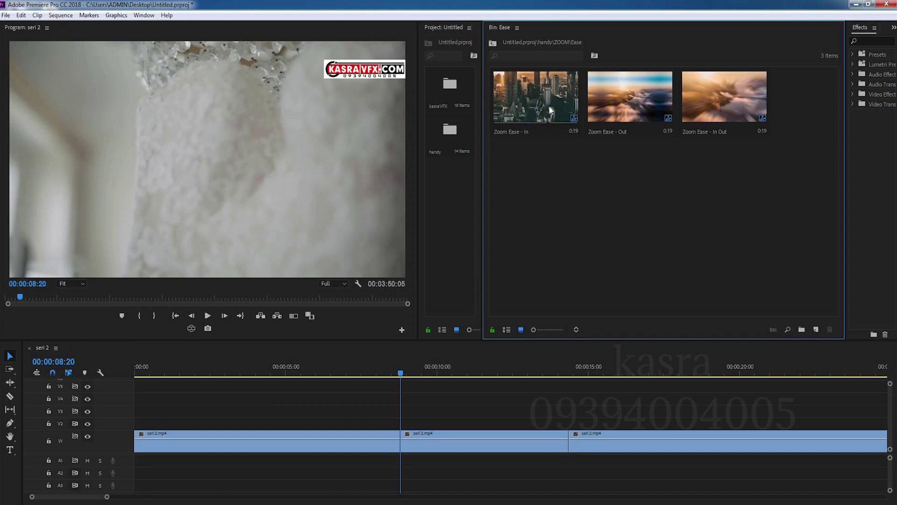
click(537, 105)
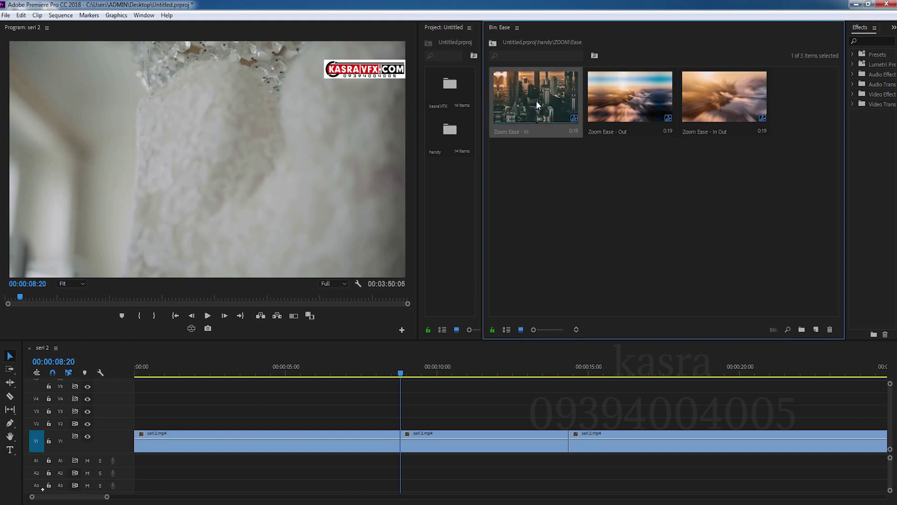
double_click(537, 105)
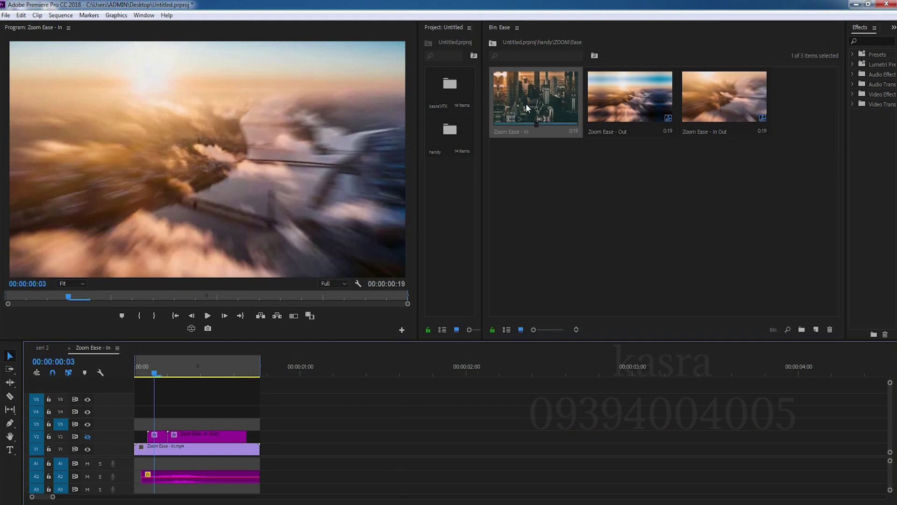
Scrub through the Zoom Ease - In transition clips, then close the sequence to return to seri 2
drag(177, 366, 143, 379)
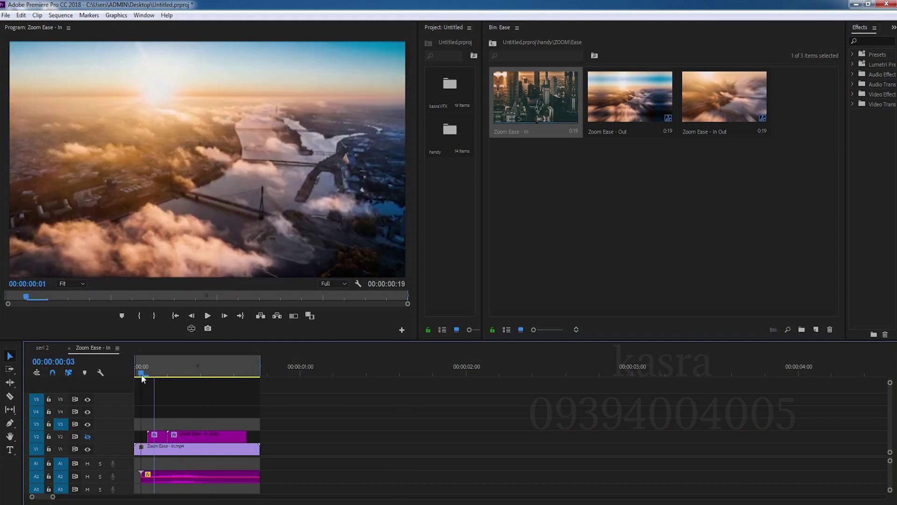
key(equal)
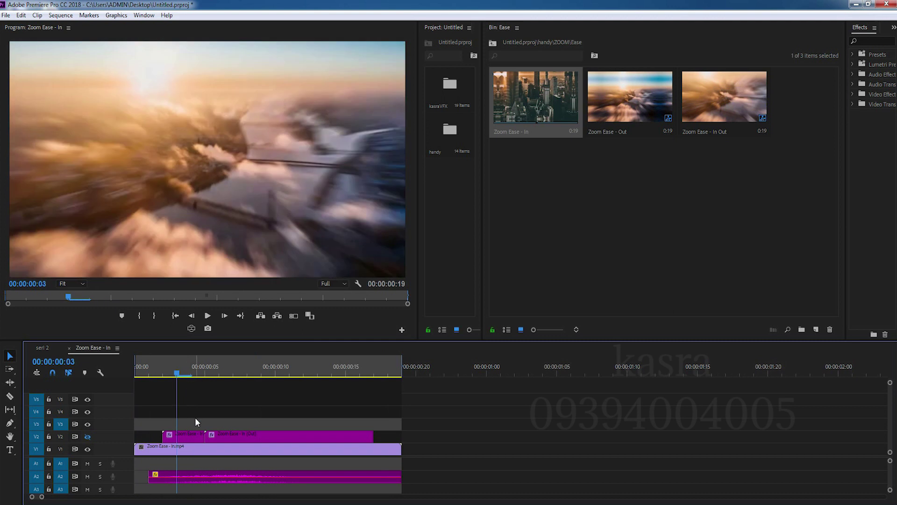
shift+click(206, 435)
mouse_move(198, 372)
mouse_down()
mouse_move(151, 373)
mouse_move(150, 386)
mouse_up()
click(149, 451)
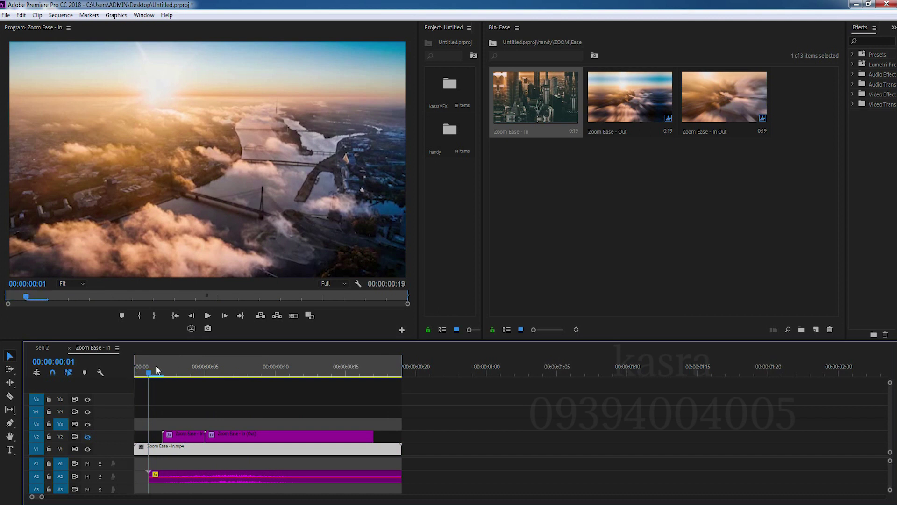
mouse_move(164, 370)
mouse_down()
mouse_move(178, 376)
mouse_move(163, 374)
mouse_up()
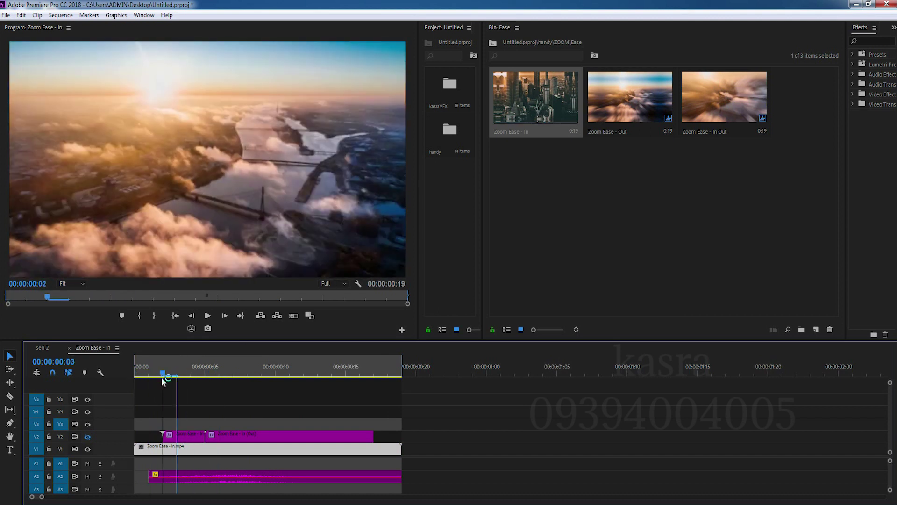
click(209, 476)
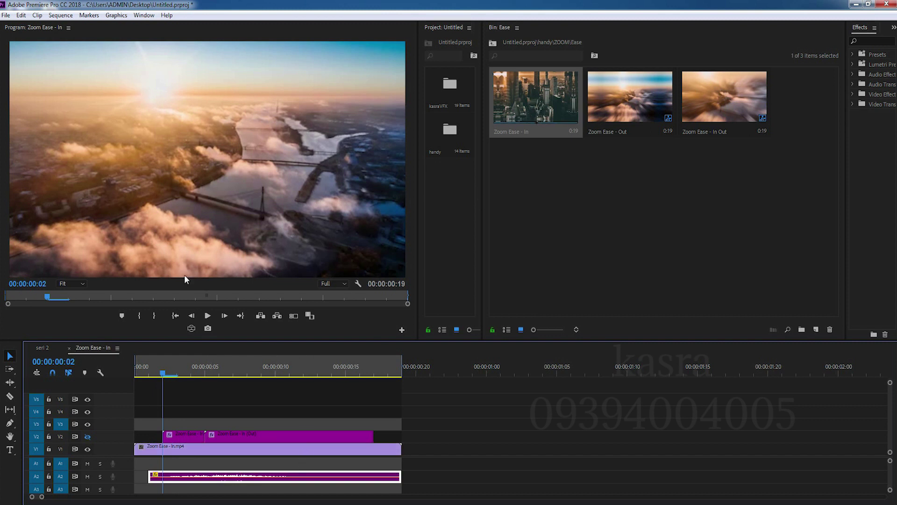
click(69, 348)
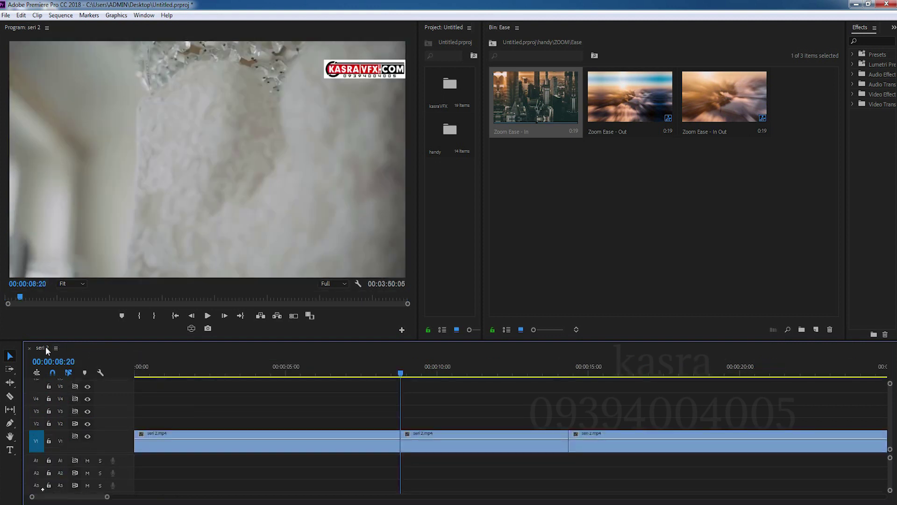
Place Zoom Ease - In on V2 at the cut, then delete it again
drag(542, 102, 413, 422)
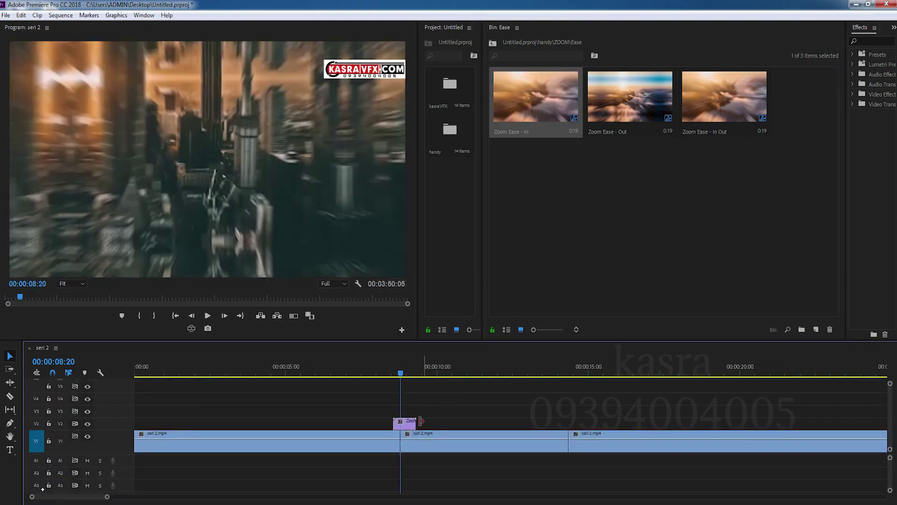
click(405, 424)
key(Delete)
click(536, 104)
Target tracks V2, V3, V4 and A1, A2, A3, and give the timeline more height
click(35, 422)
click(35, 411)
click(35, 399)
click(36, 460)
click(36, 472)
click(36, 485)
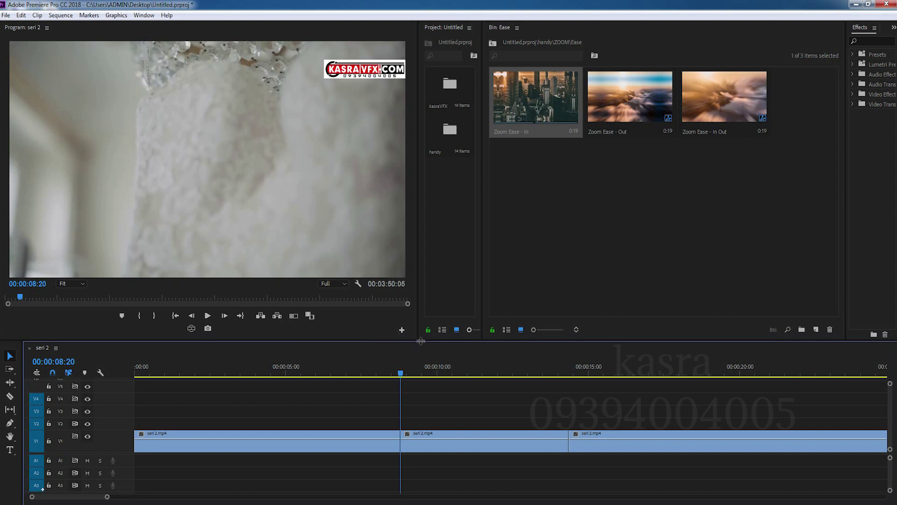
drag(420, 340, 420, 331)
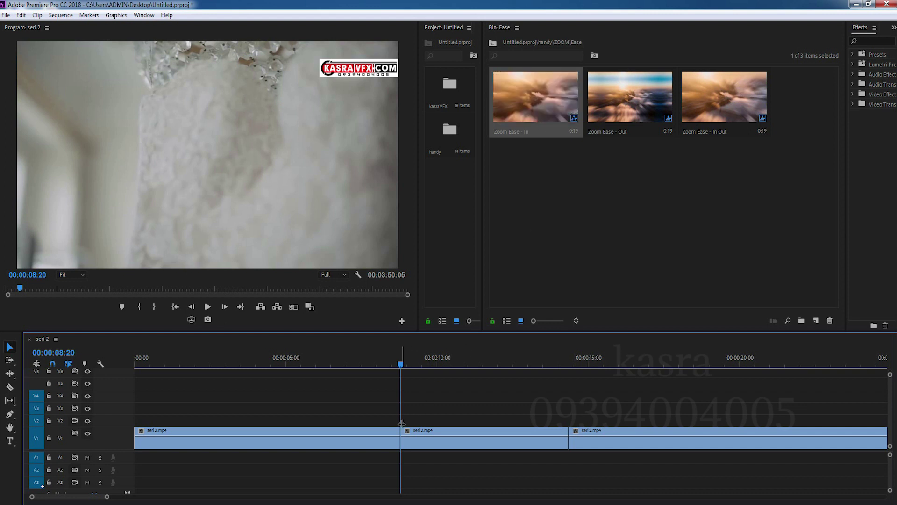
Drop Zoom Ease - In at the cut as loose clips, then delete its V2 and V3 video
mouse_move(536, 103)
mouse_down()
mouse_move(408, 417)
mouse_move(395, 411)
mouse_up()
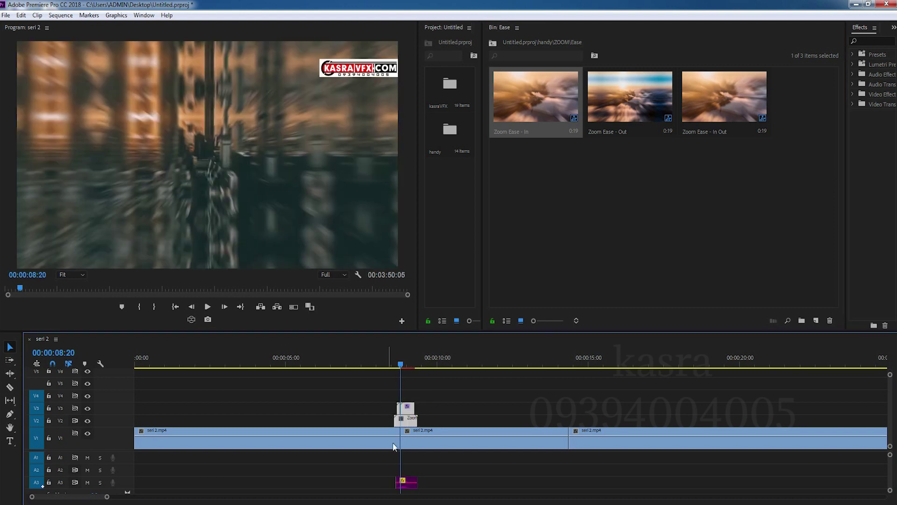
click(406, 482)
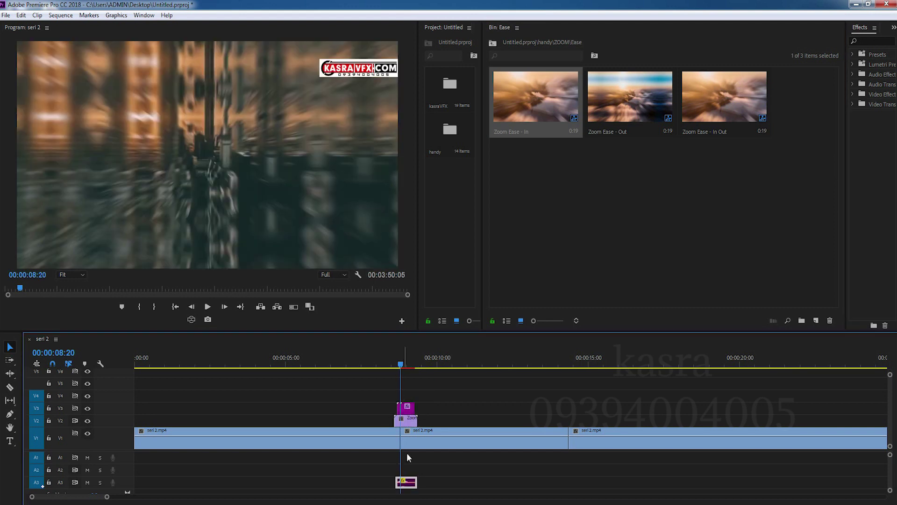
drag(401, 365, 385, 365)
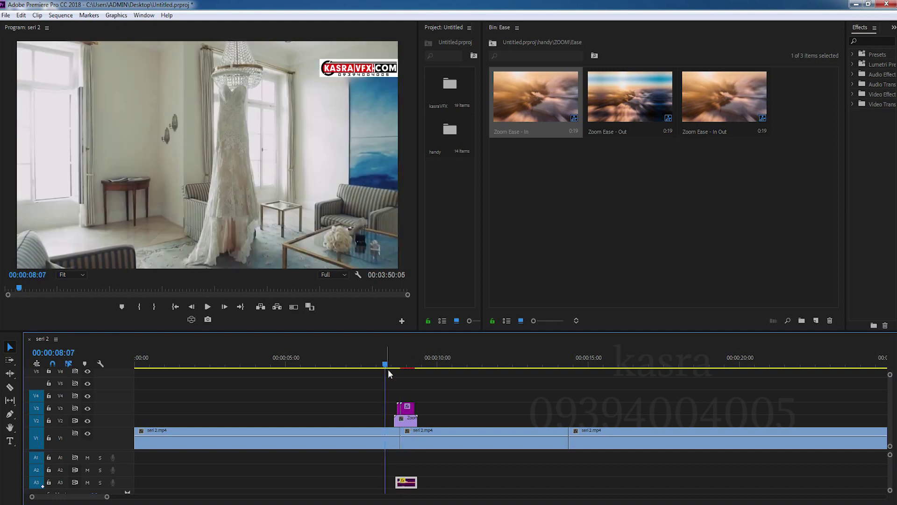
drag(430, 396, 390, 417)
key(Delete)
Delete the leftover A3 audio, enable inserting sequences as nests, and drop Zoom Ease - In again
click(400, 482)
key(Delete)
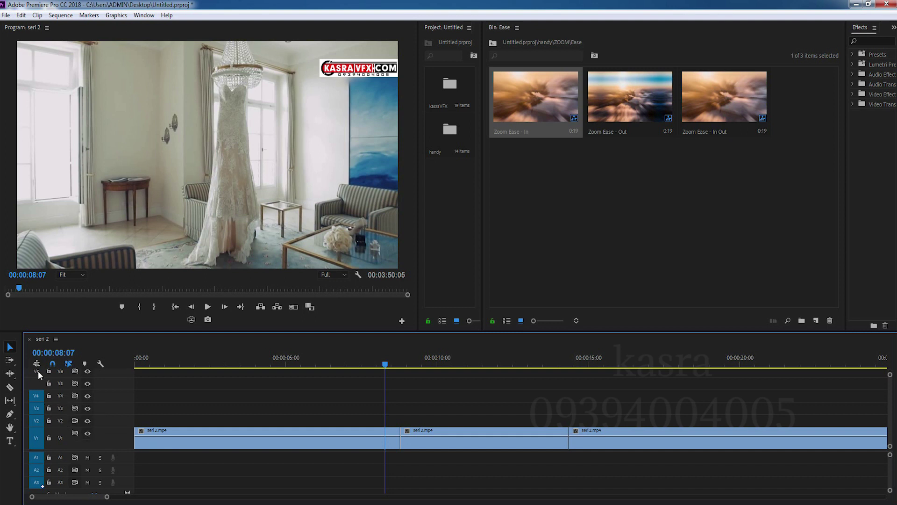
click(35, 365)
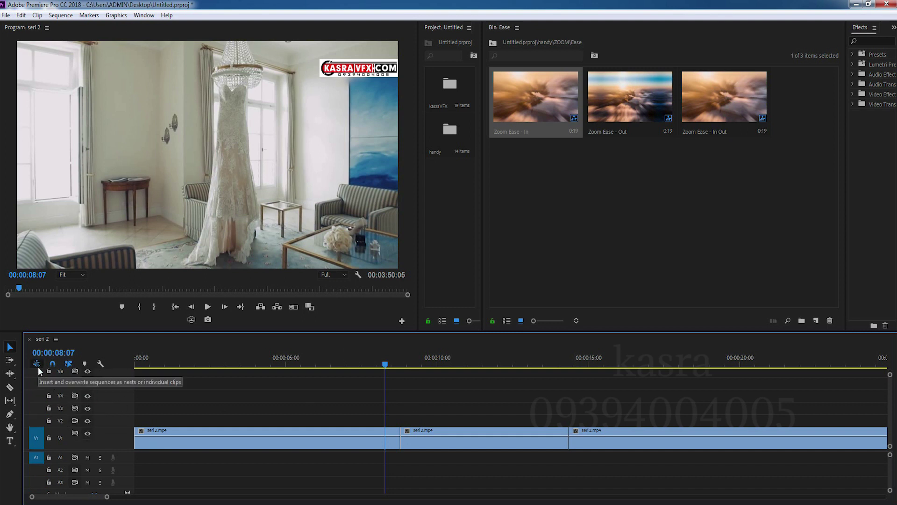
drag(542, 117, 399, 425)
click(400, 357)
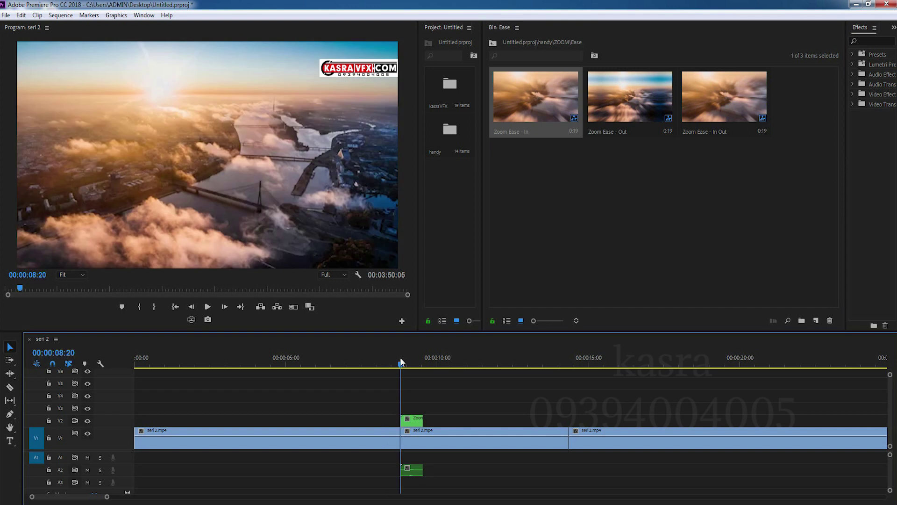
key(=)
key(=)
click(565, 418)
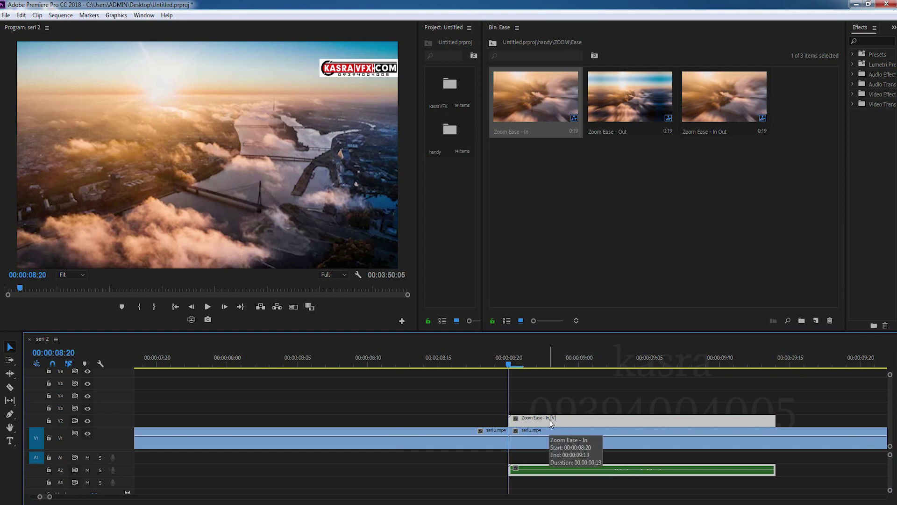
double_click(549, 419)
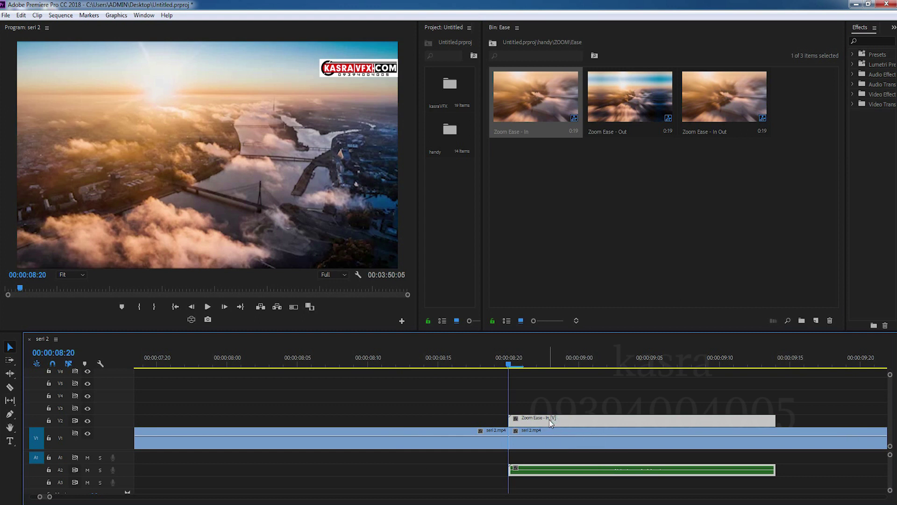
drag(178, 357, 219, 365)
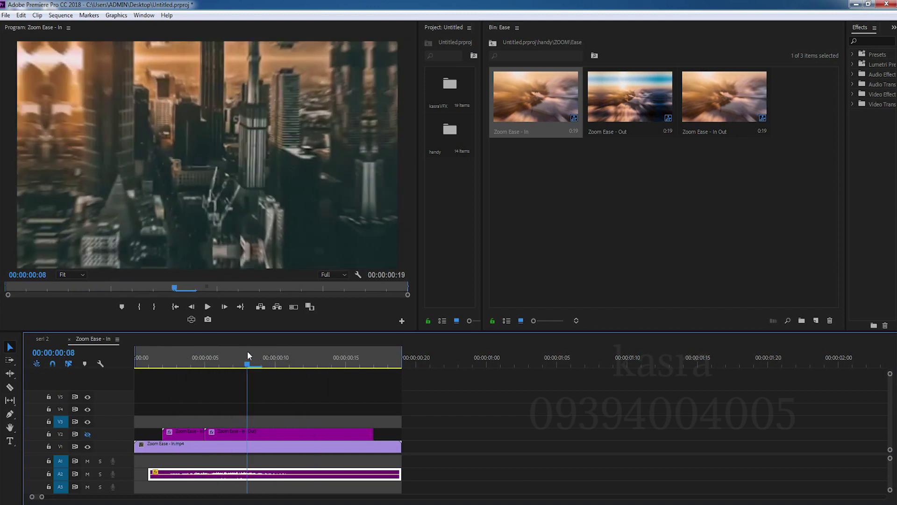
click(69, 339)
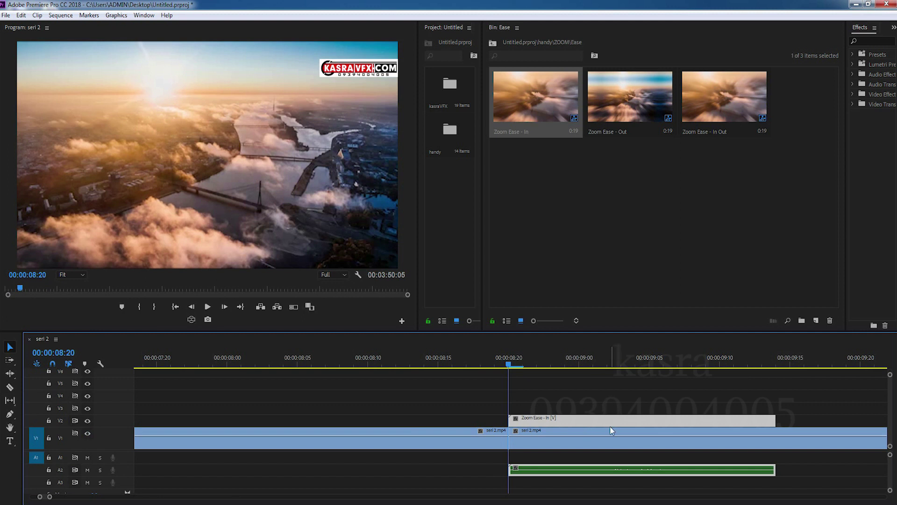
key(Delete)
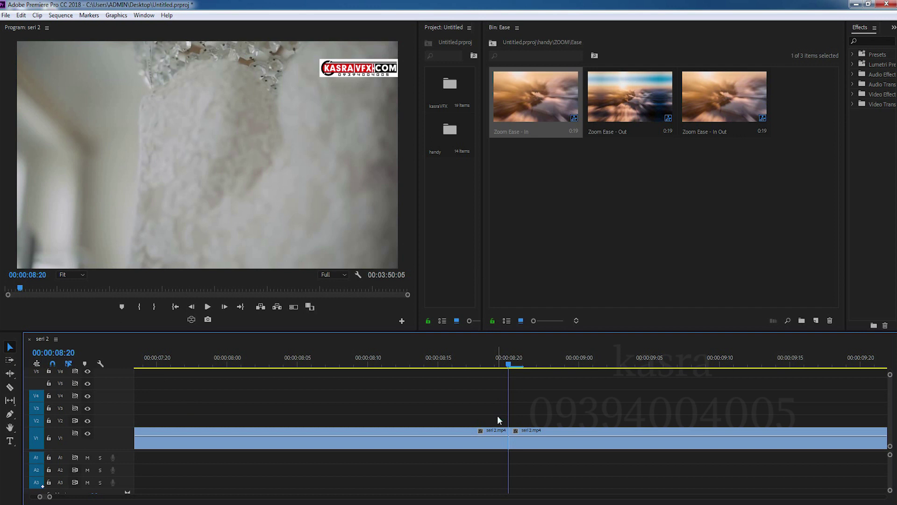
Drop Zoom Ease - In onto seri 2 at the cut and scrub to 08:16
drag(545, 97, 511, 423)
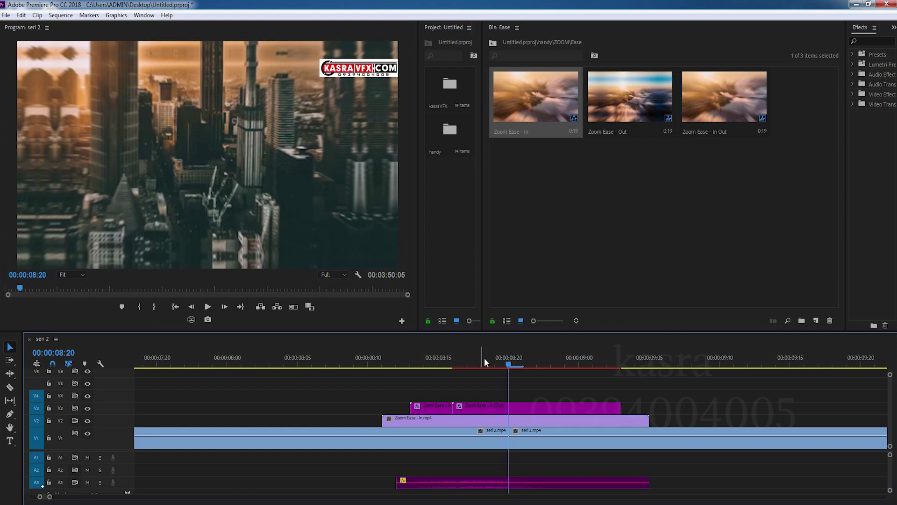
click(382, 362)
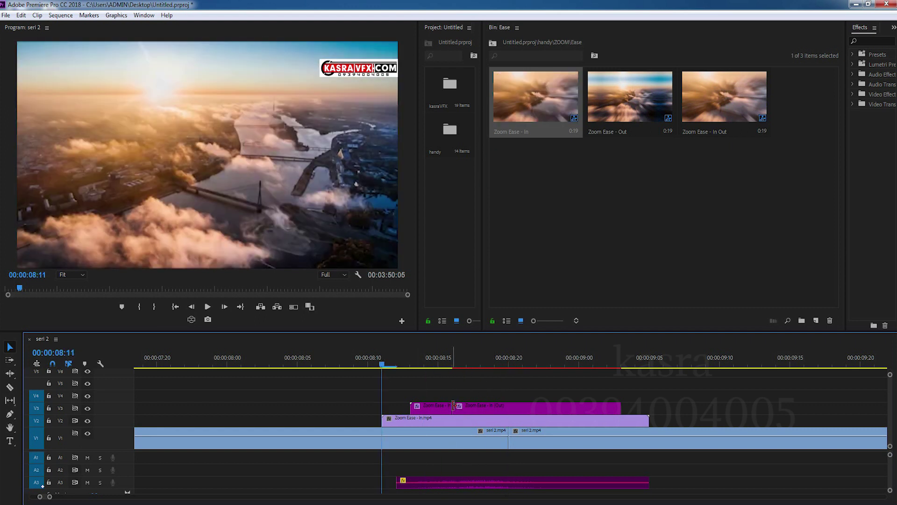
drag(397, 363, 452, 362)
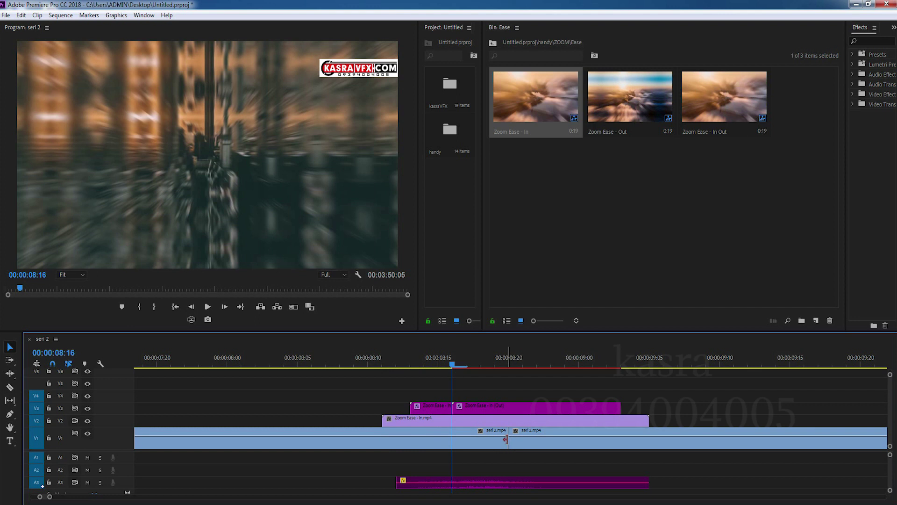
Shift the template's V2, V3 and A3 clips four frames later and check them around 08:20
mouse_move(671, 386)
mouse_down()
mouse_move(425, 416)
mouse_move(421, 434)
mouse_up()
shift+click(472, 483)
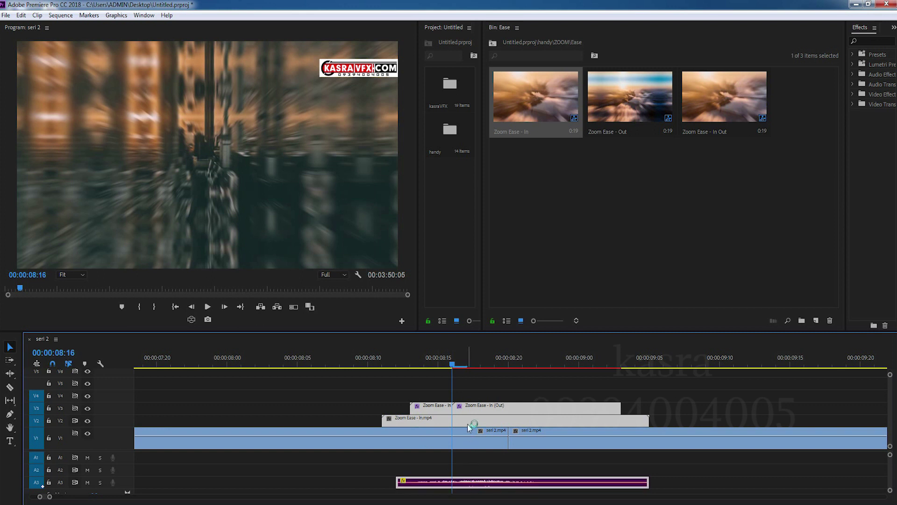
drag(473, 411, 537, 415)
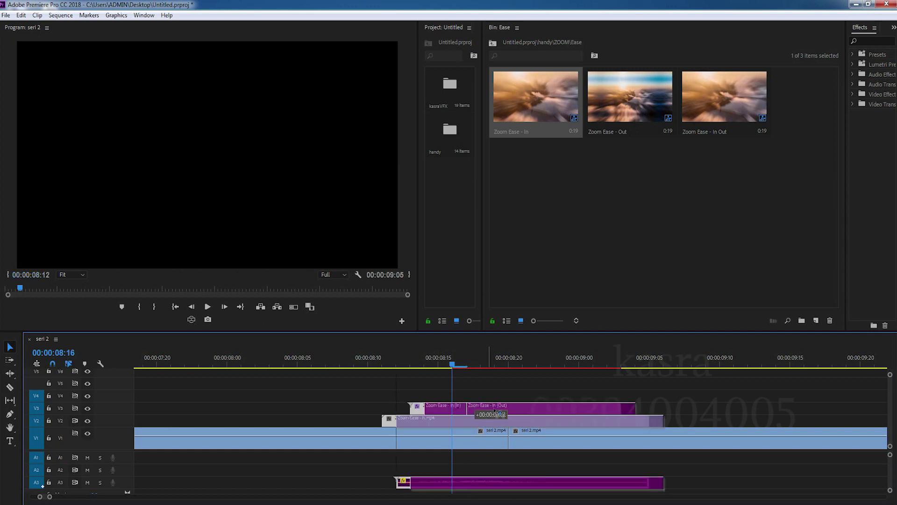
click(510, 362)
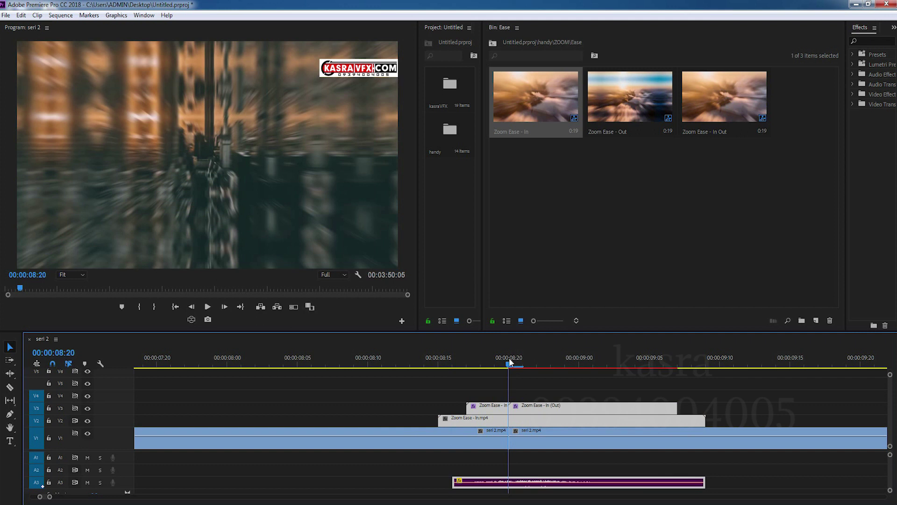
click(451, 363)
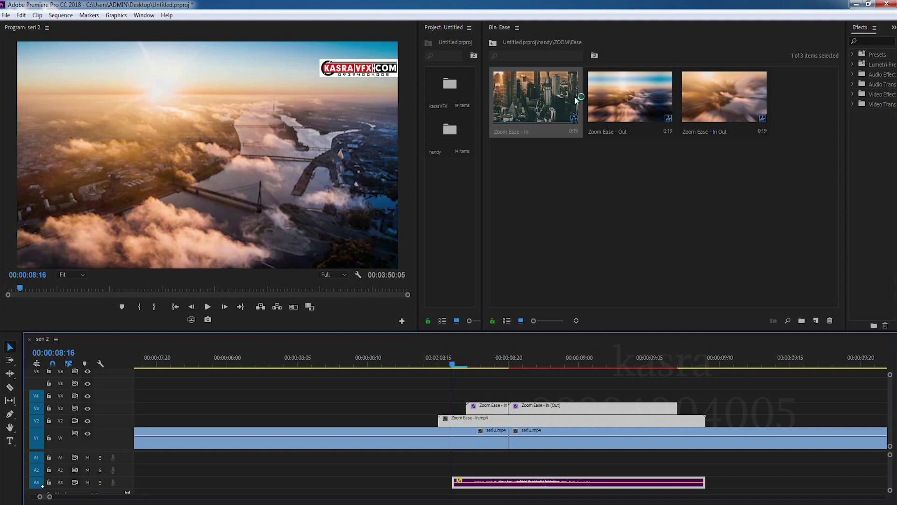
click(481, 421)
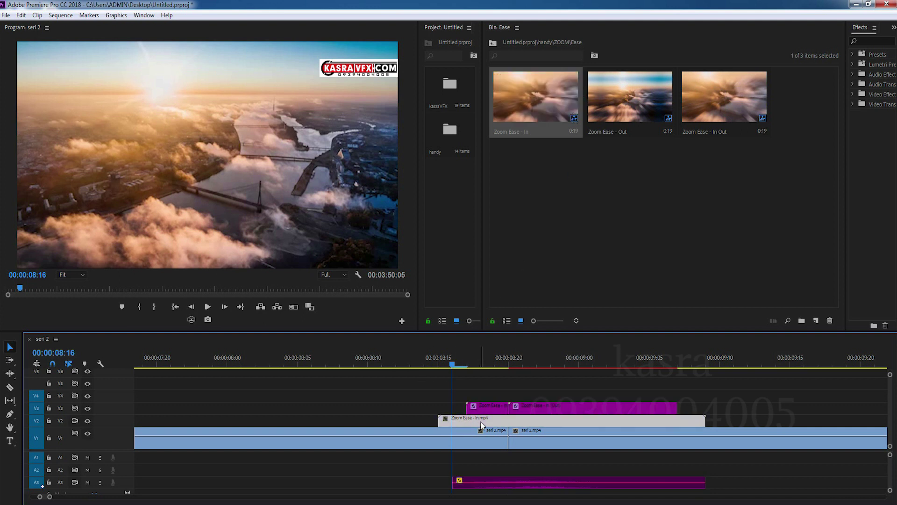
click(483, 422)
key(Delete)
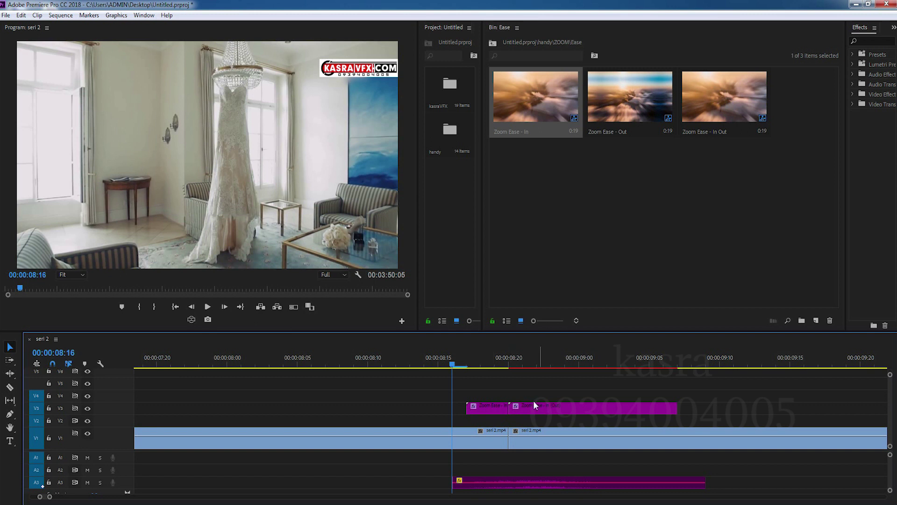
click(409, 364)
drag(657, 364, 452, 364)
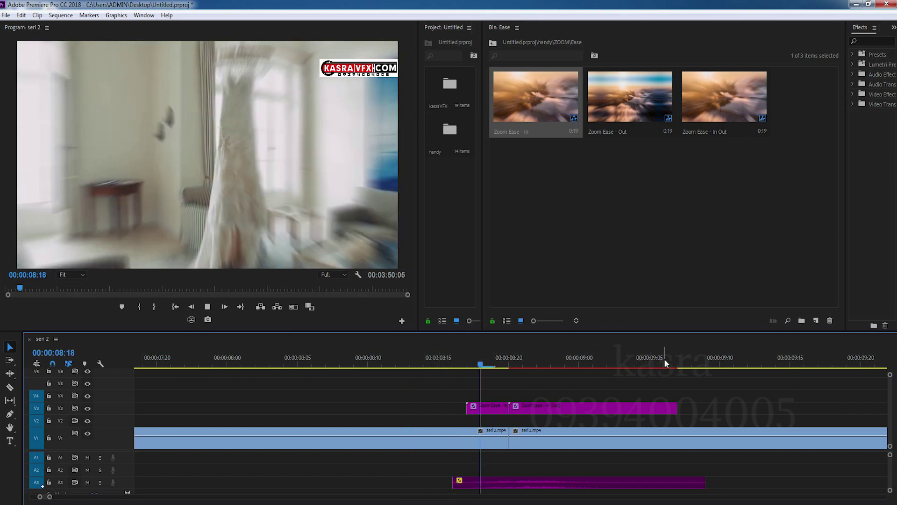
key(minus)
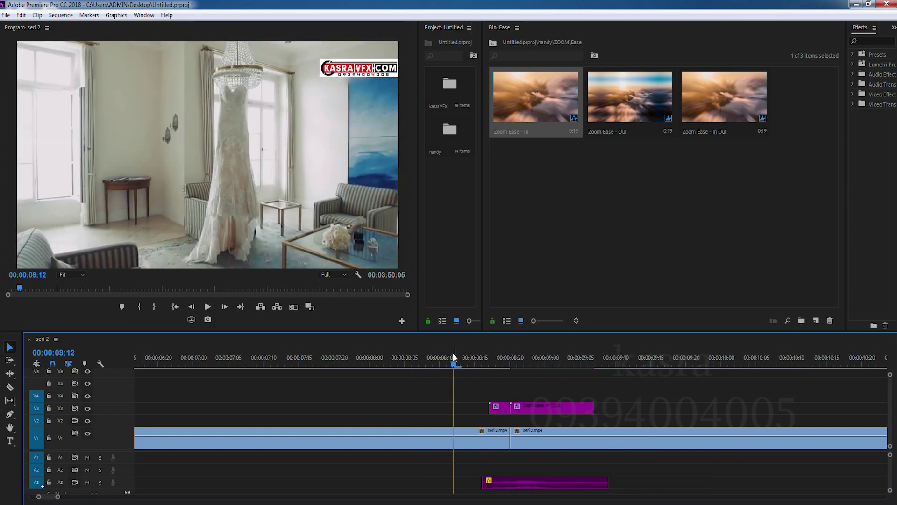
key(space)
drag(485, 357, 487, 355)
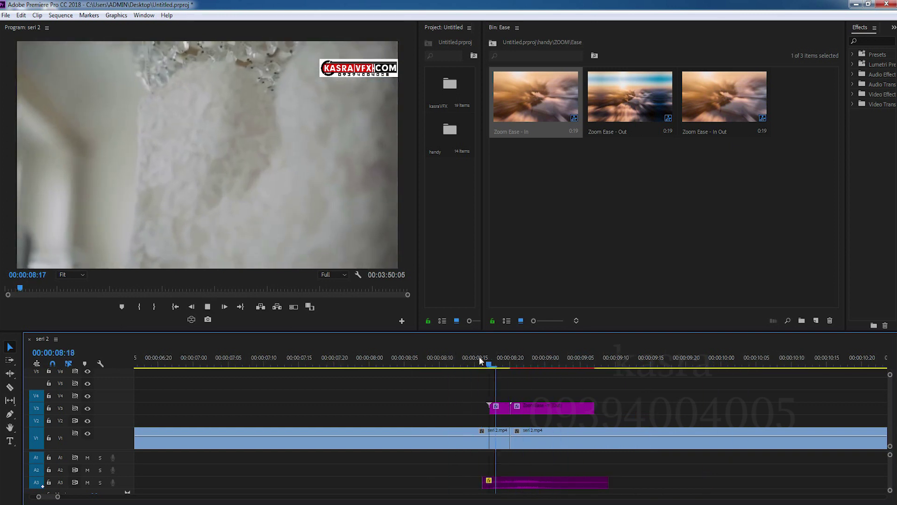
key(minus)
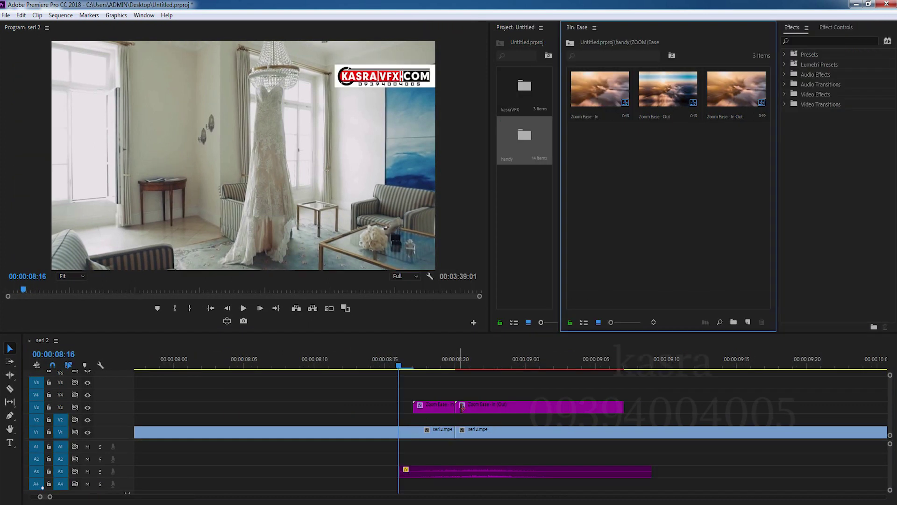
Delete the Zoom Ease clips on V3 and their A3 audio from the cut
drag(488, 390, 424, 419)
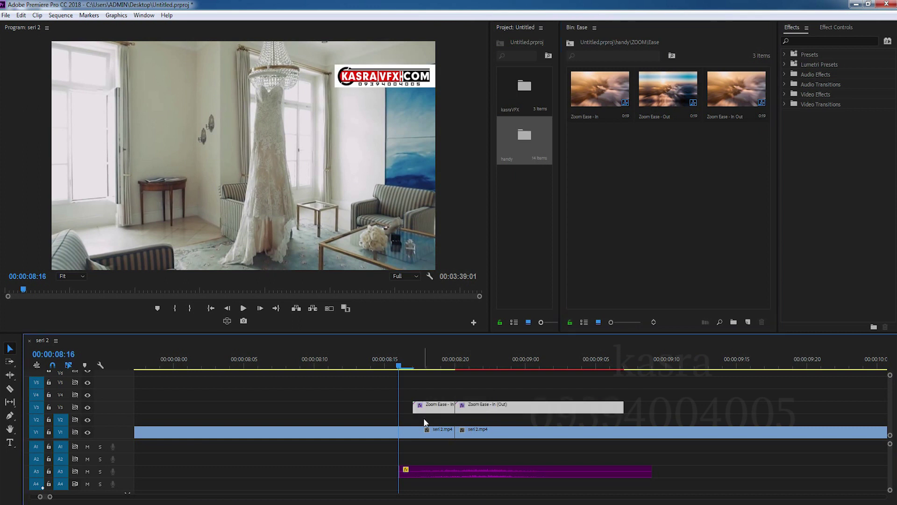
key(Delete)
click(483, 472)
key(Delete)
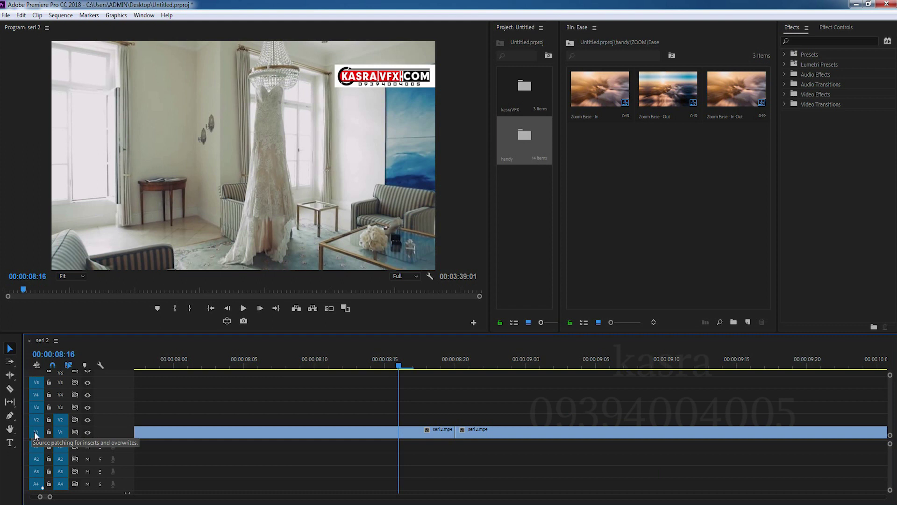
Turn off V1 source patching, test placing Zoom Ease - In over the cut, then delete it
double_click(591, 96)
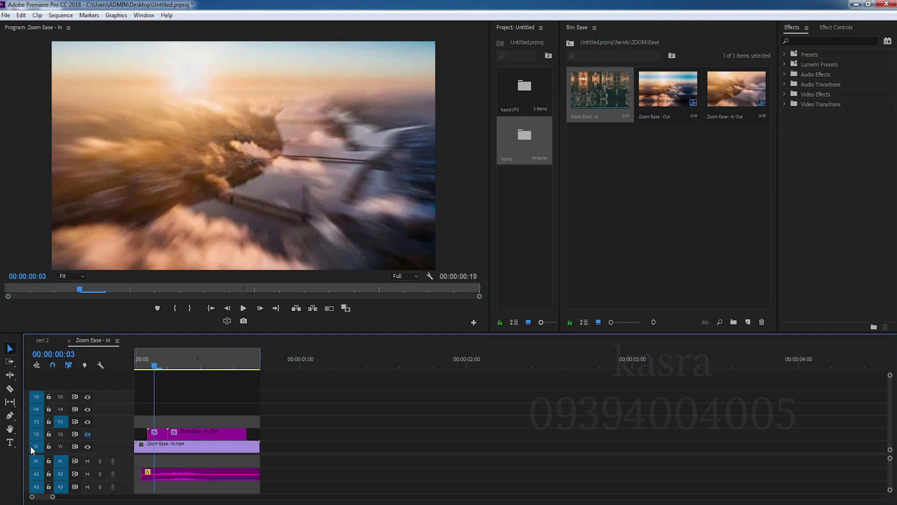
click(41, 340)
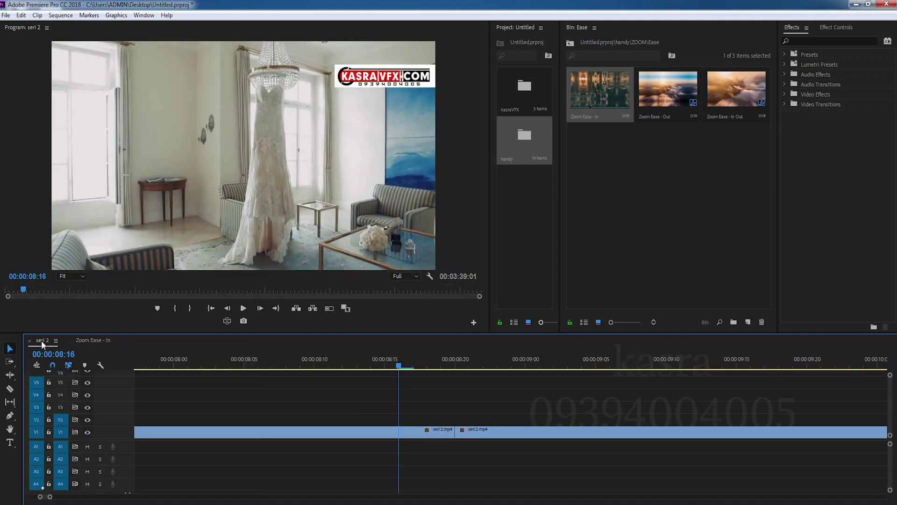
click(39, 432)
mouse_move(588, 95)
mouse_down()
mouse_move(439, 414)
mouse_move(453, 412)
mouse_up()
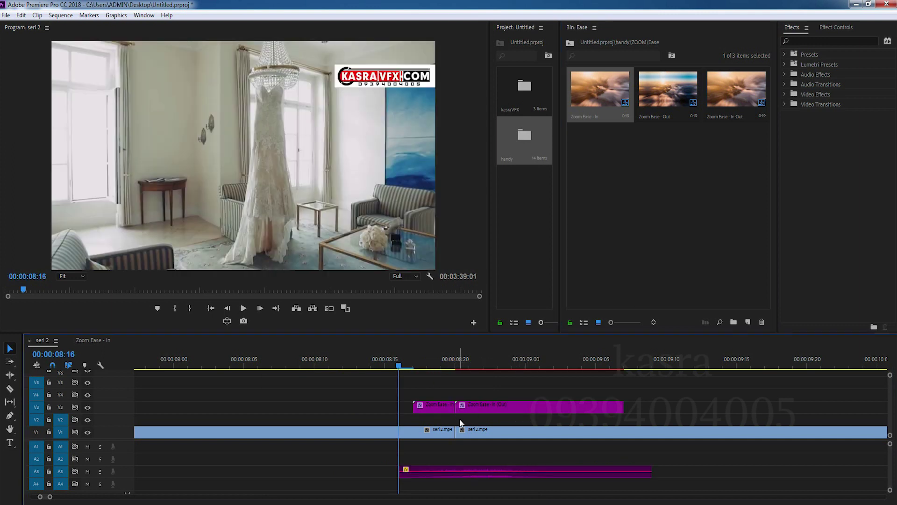
click(93, 340)
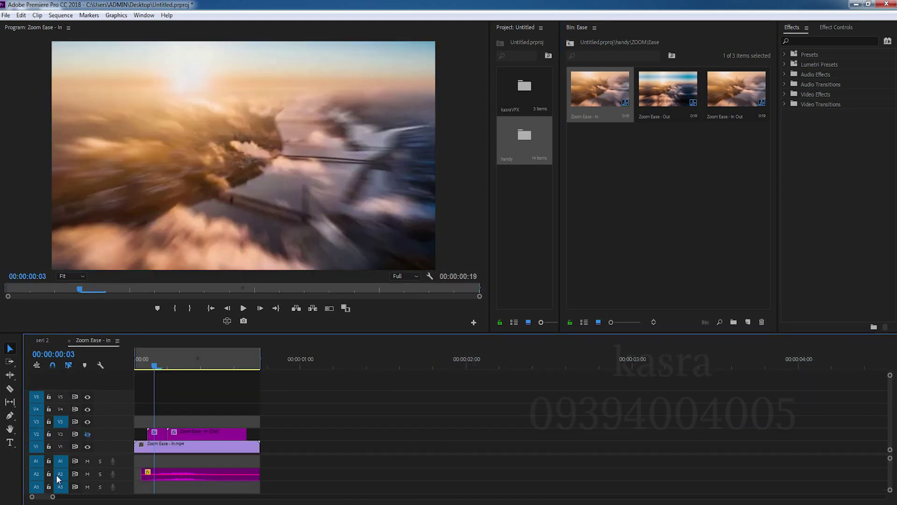
click(43, 340)
click(521, 402)
key(Delete)
click(510, 473)
key(Delete)
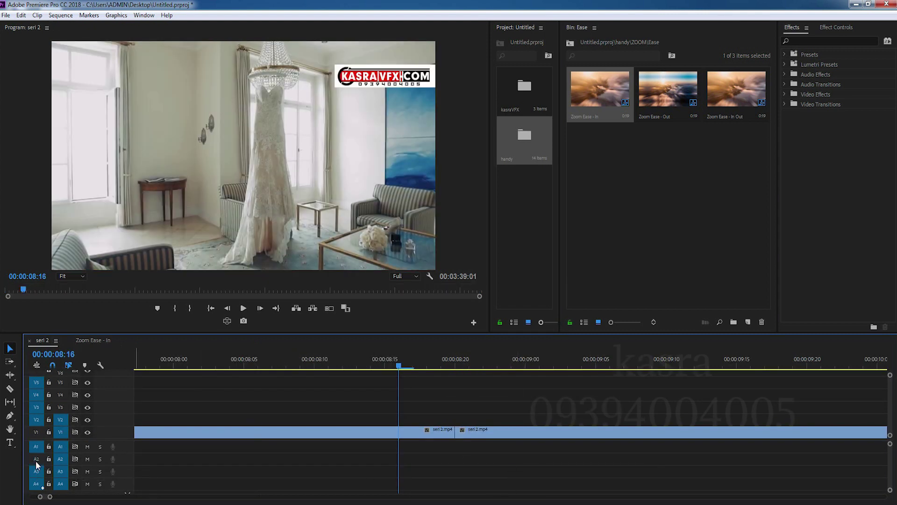
Place Zoom Ease - In on V3 once more, compare sequences, delete it, and retry the drop
drag(604, 93, 527, 412)
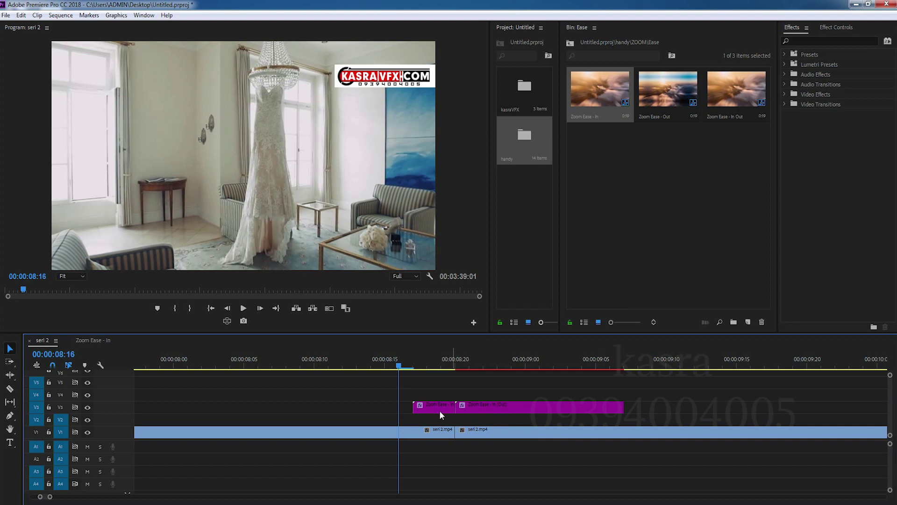
click(96, 339)
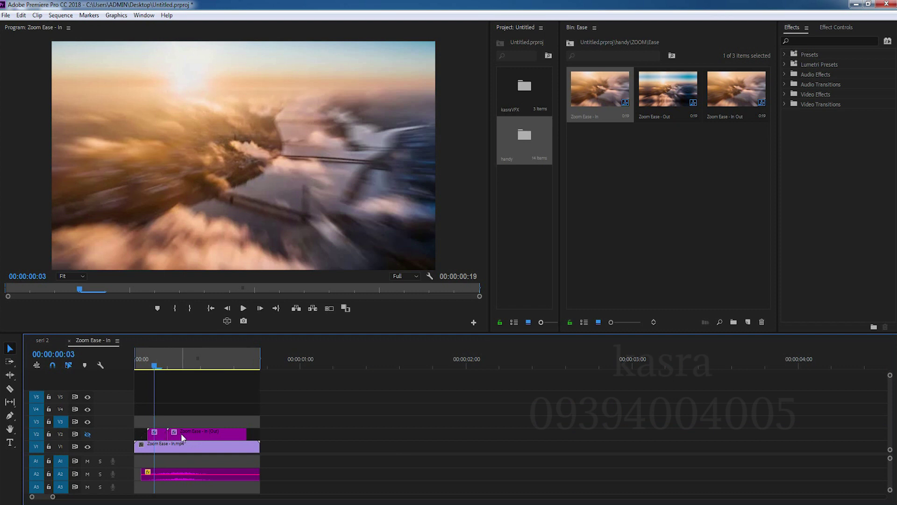
click(41, 340)
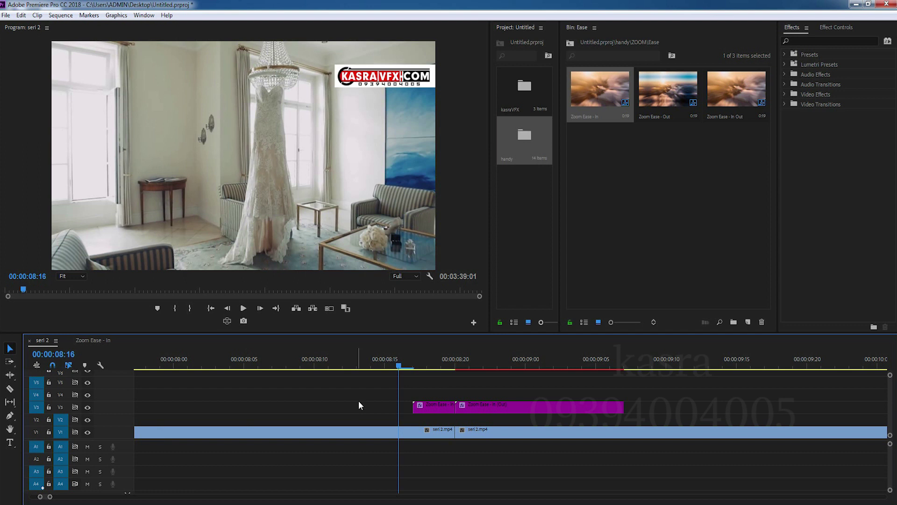
drag(360, 395, 456, 414)
key(Delete)
drag(600, 100, 452, 424)
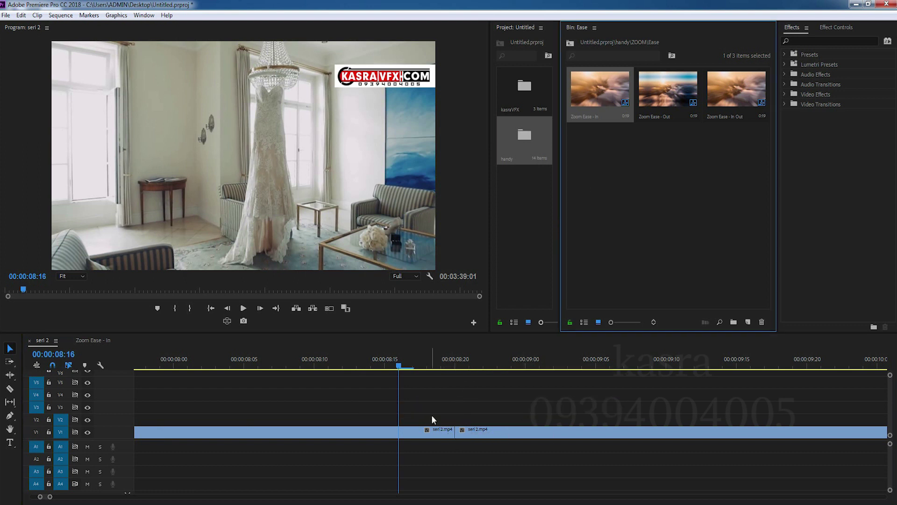
Enable V2 source patching and preview Zoom Ease - Out as its own sequence
click(39, 404)
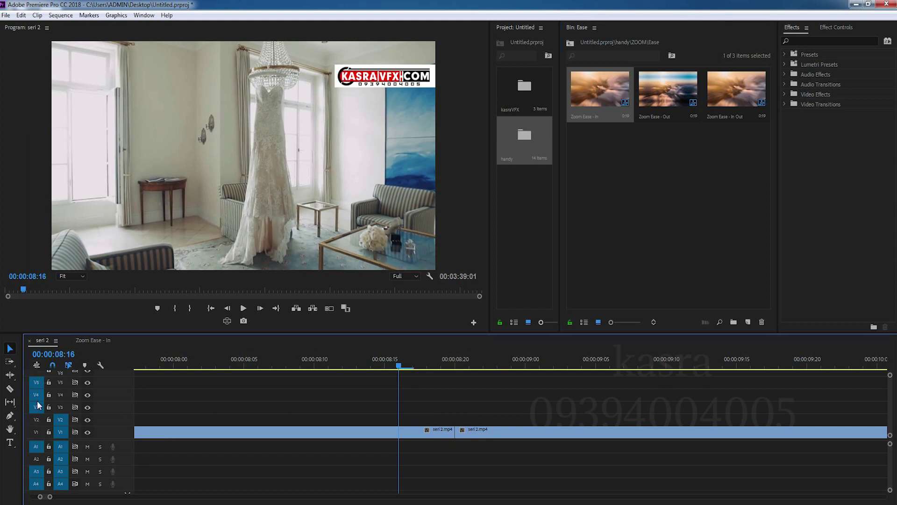
click(36, 419)
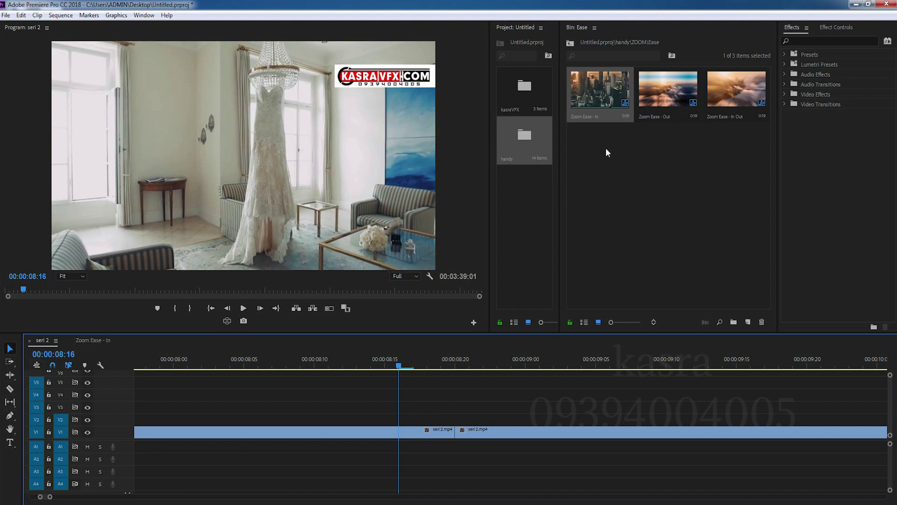
double_click(672, 95)
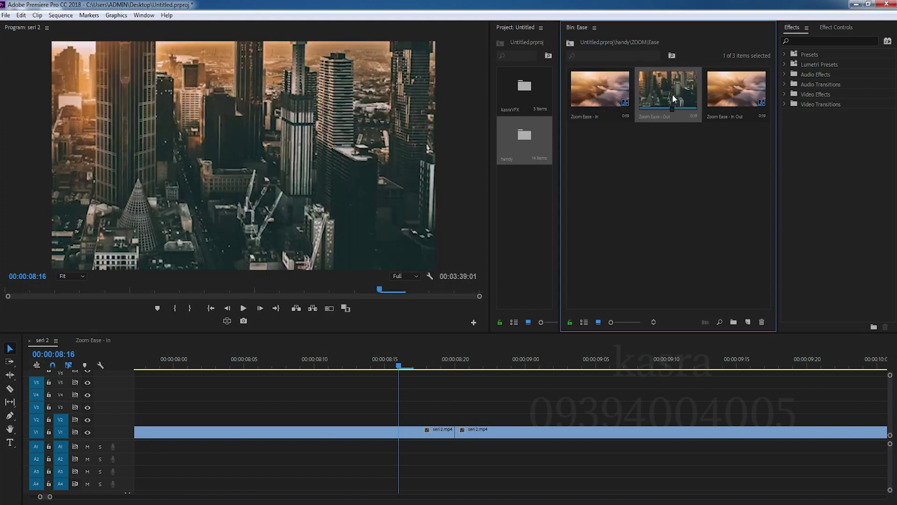
click(203, 449)
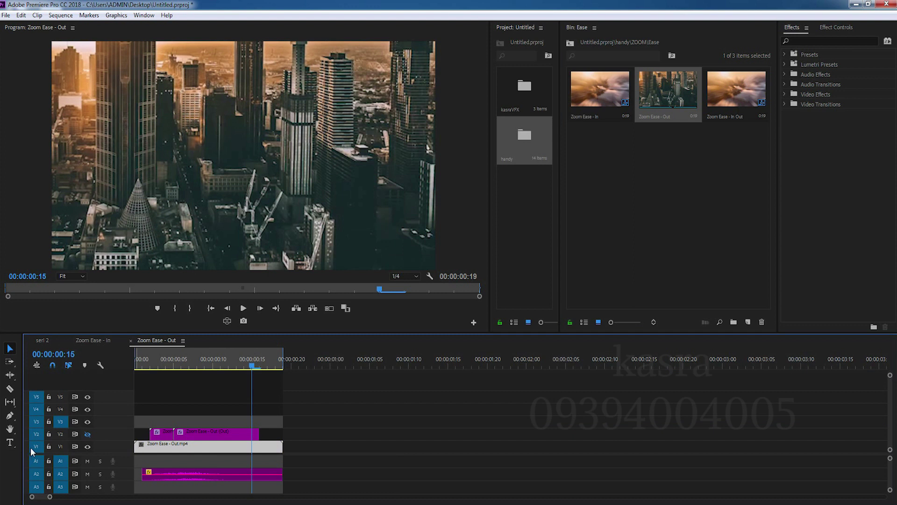
Back in seri 2, test Zoom Ease - In Out over the cut, then remove it
click(43, 341)
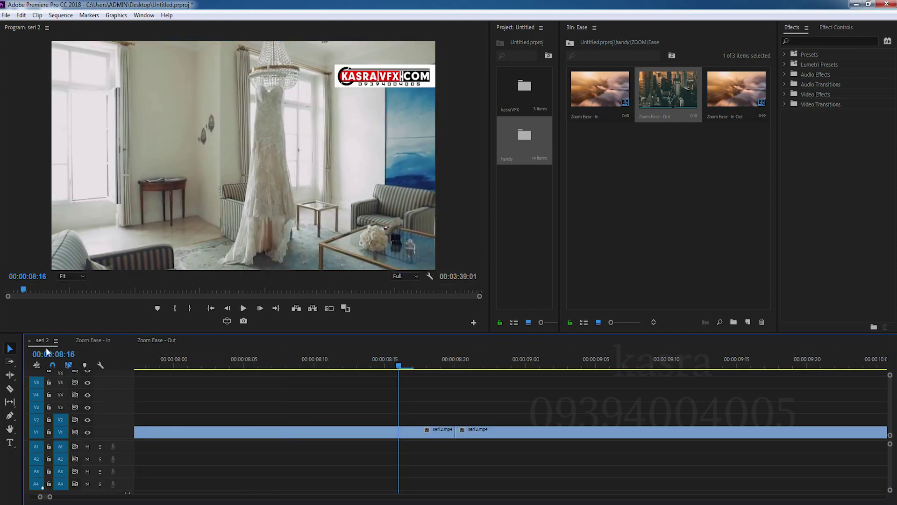
mouse_move(737, 89)
mouse_down()
mouse_move(469, 414)
mouse_move(529, 423)
mouse_up()
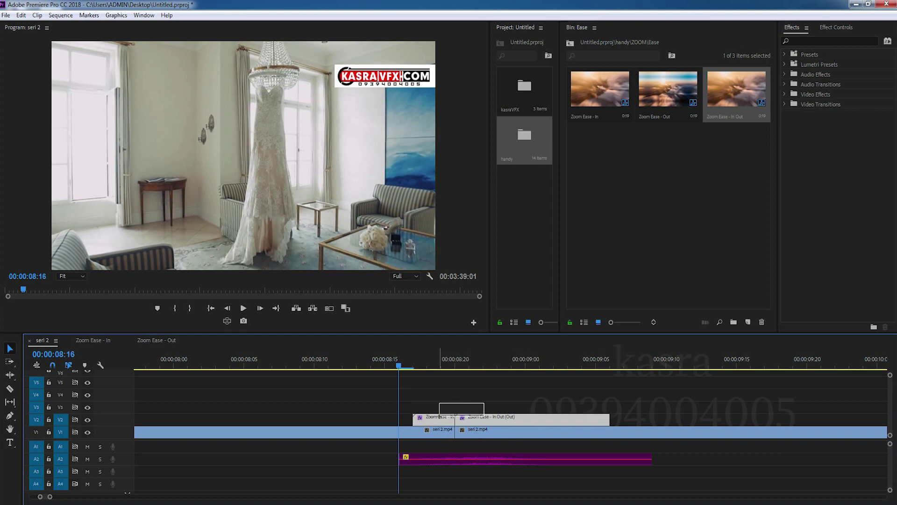
key(Delete)
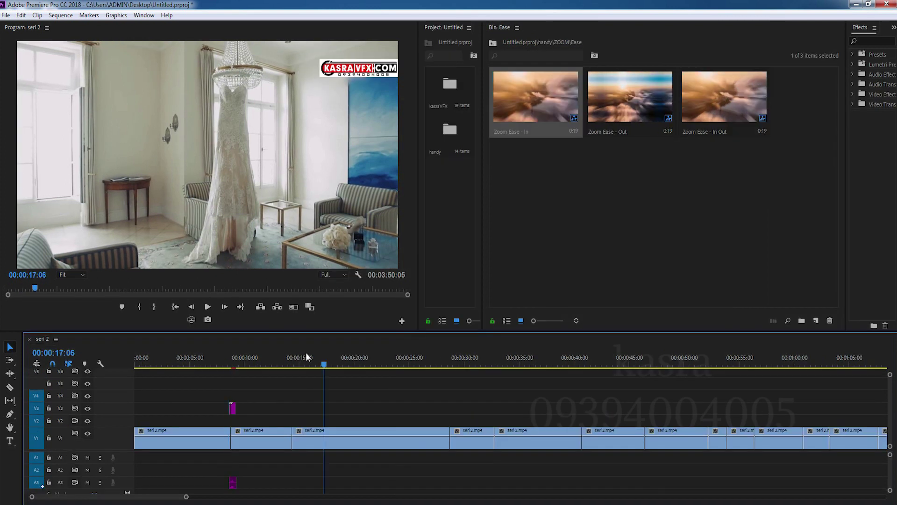
Move to the 00:00:14:09 cut and select Glitch Monitor - 3 in handy > GLITCH > Monitor
drag(534, 369, 585, 368)
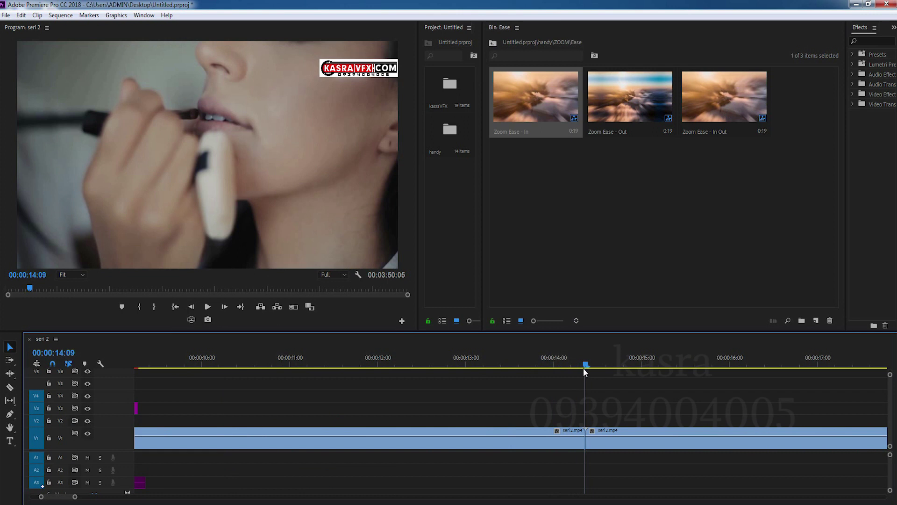
click(493, 44)
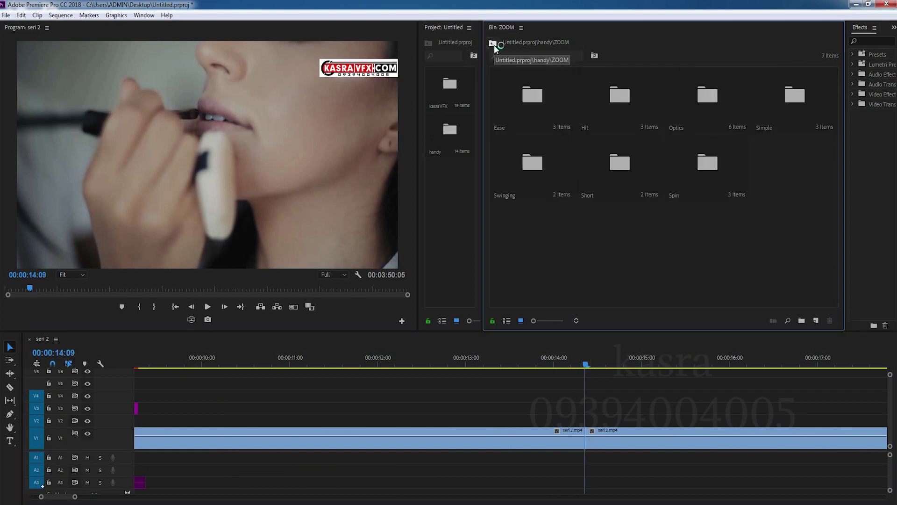
click(494, 44)
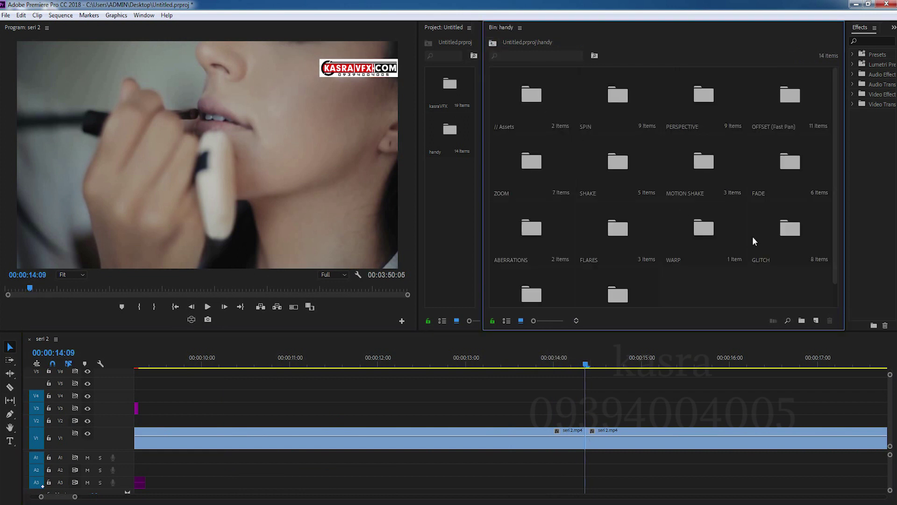
double_click(786, 229)
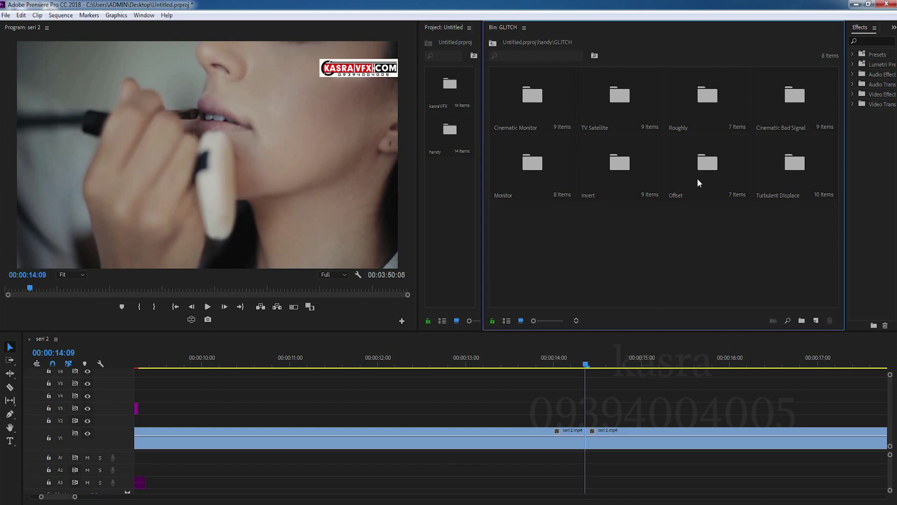
double_click(542, 169)
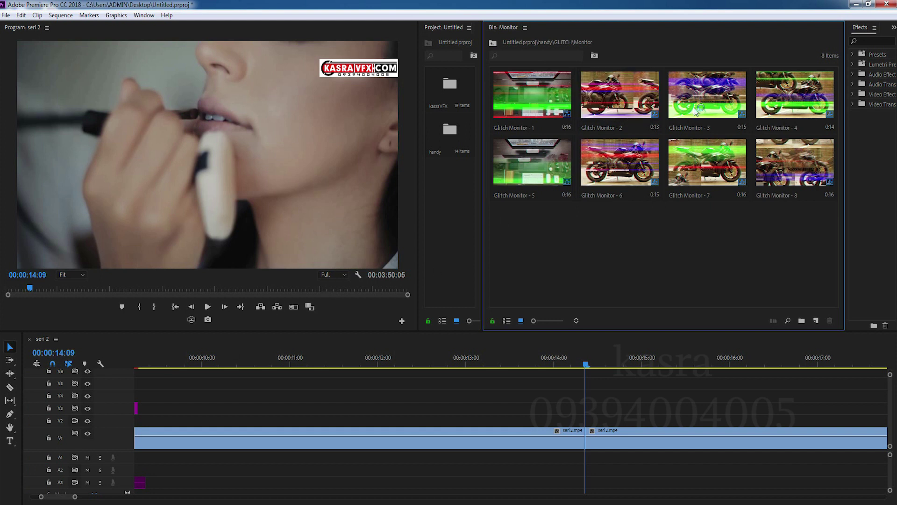
click(691, 91)
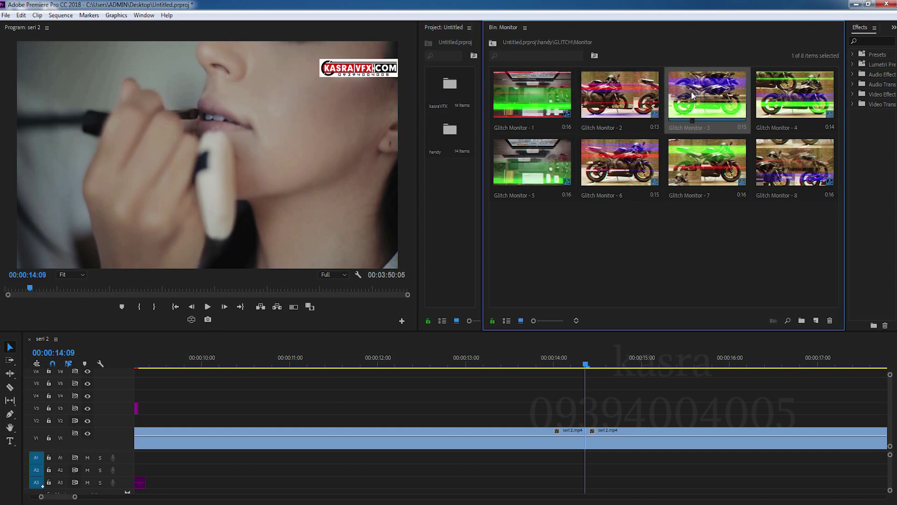
Adjust source patching and track targeting on V1 through V4 for the glitch preset
click(36, 436)
click(36, 421)
click(36, 408)
click(36, 395)
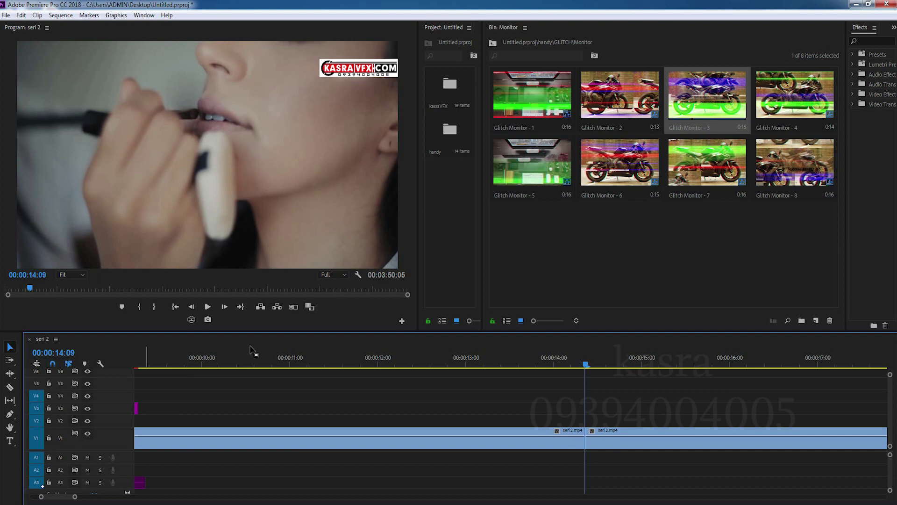
Place the Glitch Monitor - 3 preset over the cut at 00:00:14:09
click(707, 105)
mouse_move(666, 276)
mouse_down()
mouse_move(609, 426)
mouse_move(557, 425)
mouse_up()
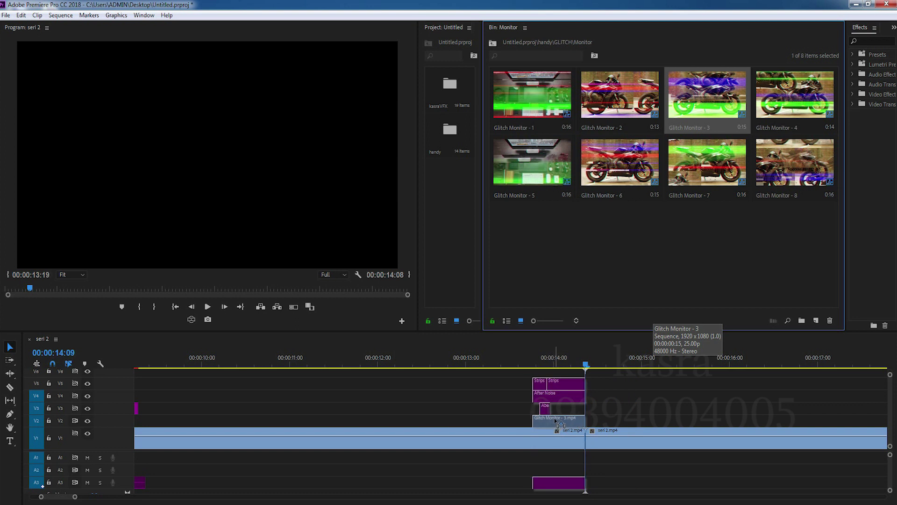
drag(556, 422, 596, 422)
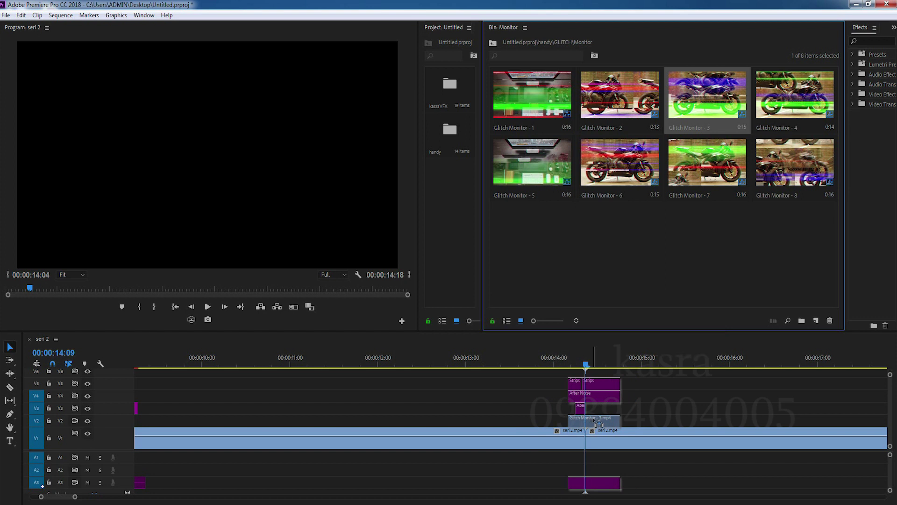
key(alt+Right)
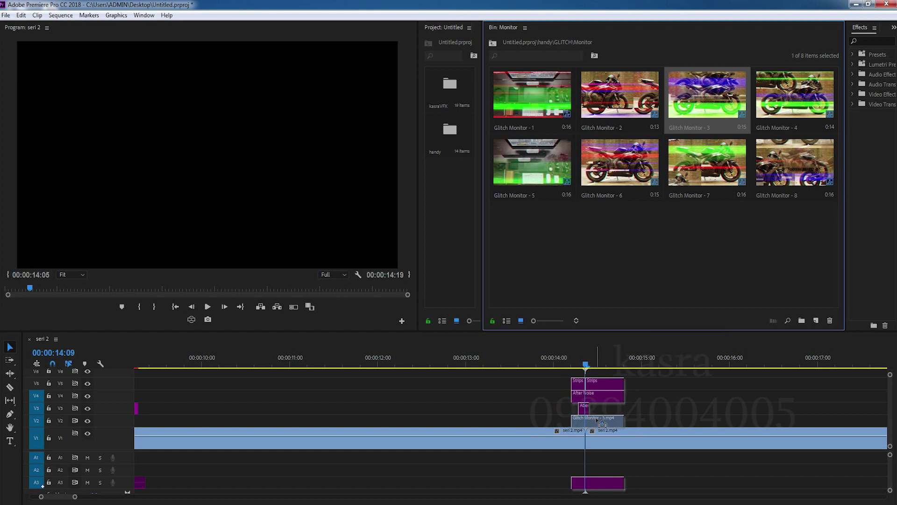
drag(601, 423, 602, 423)
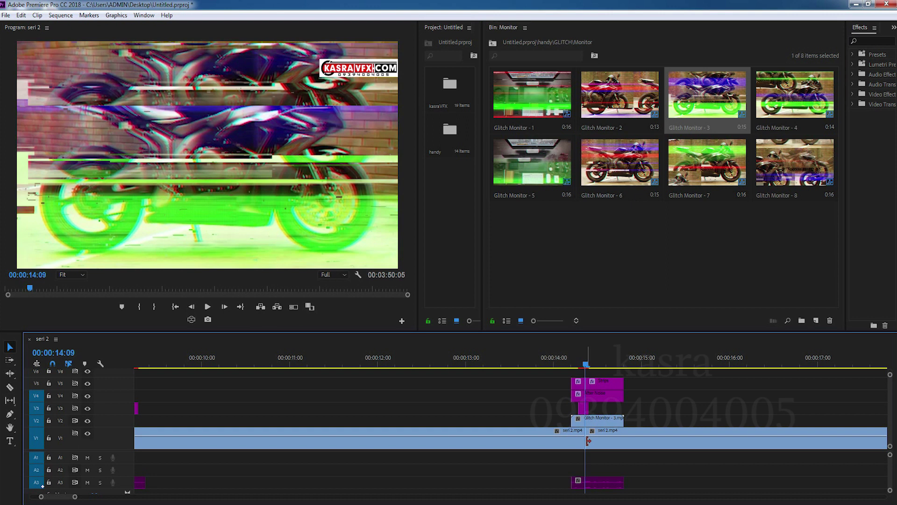
key(=)
key(=)
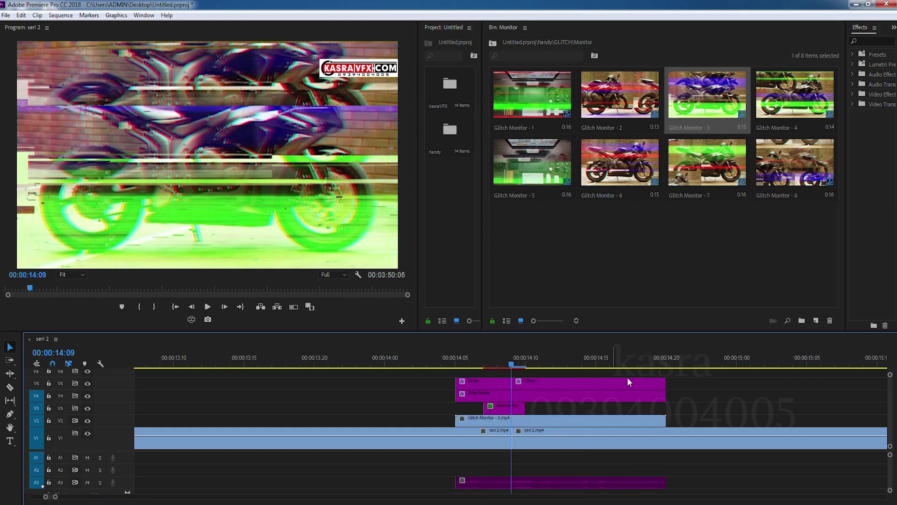
key(minus)
Delete the Glitch Monitor - 3 clip on V2, keeping the upper effect layers and A3 sound
drag(618, 377, 496, 424)
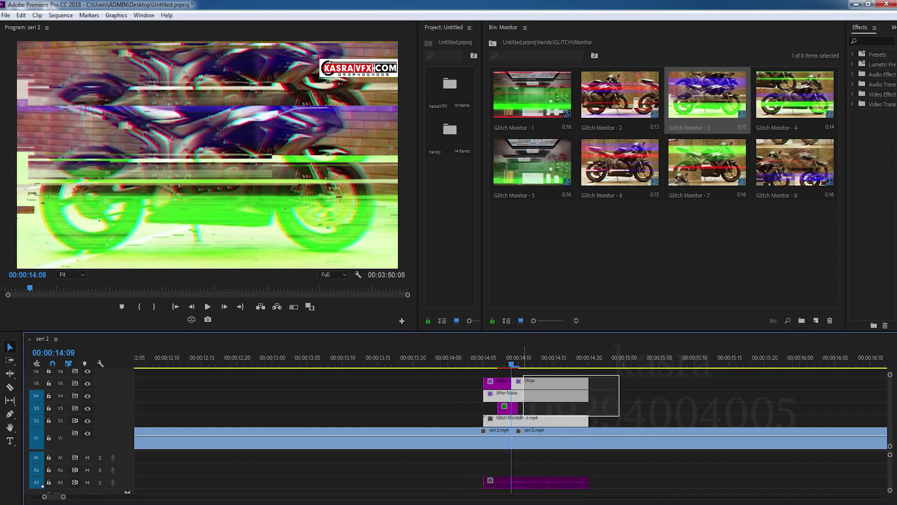
shift+click(531, 481)
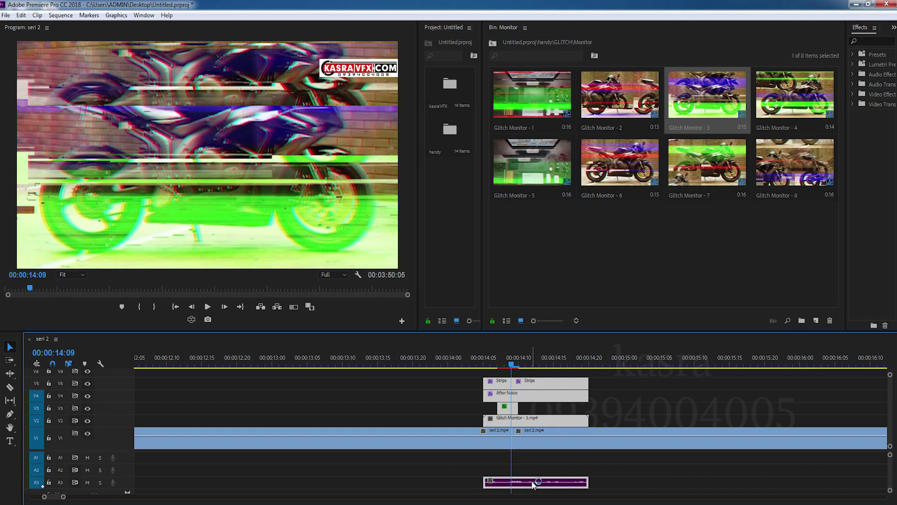
key(=)
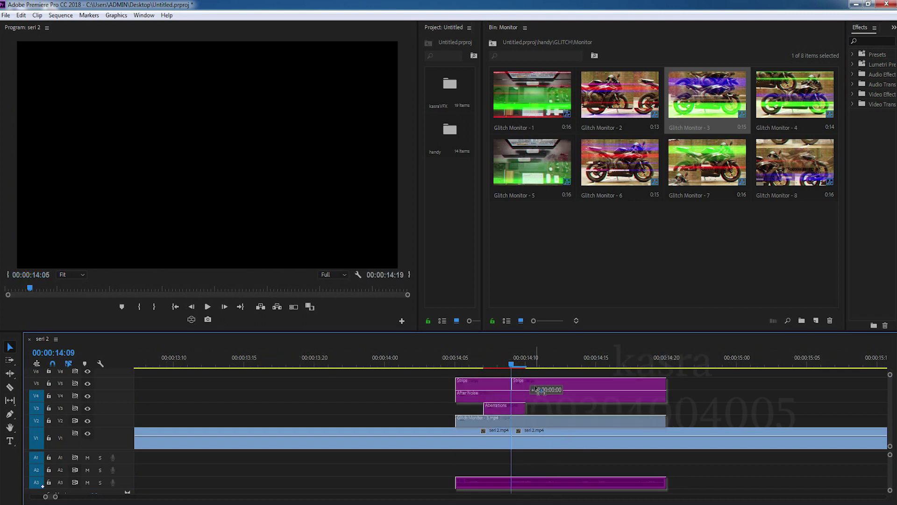
click(686, 402)
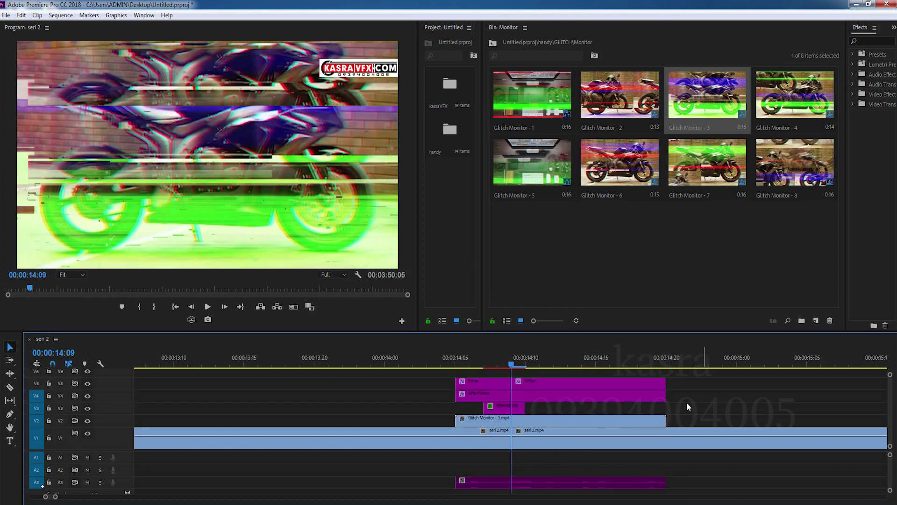
click(486, 423)
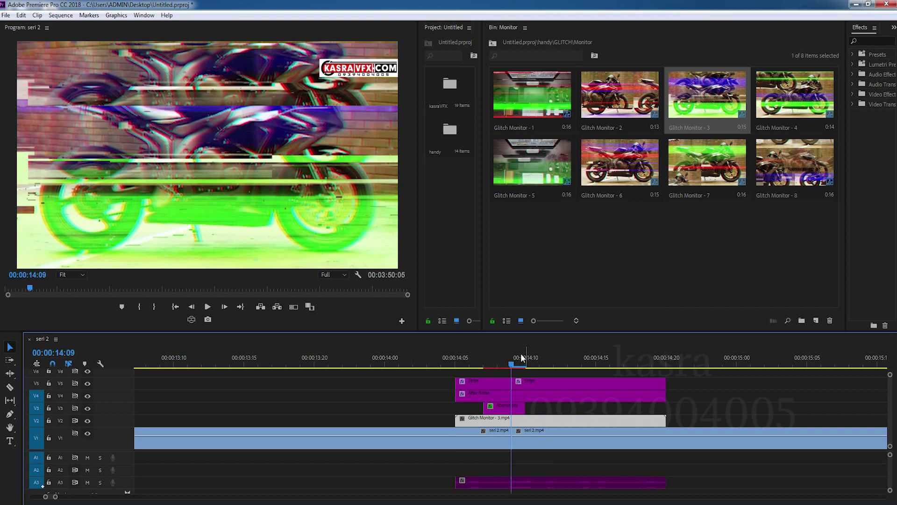
drag(520, 358, 574, 429)
key(Delete)
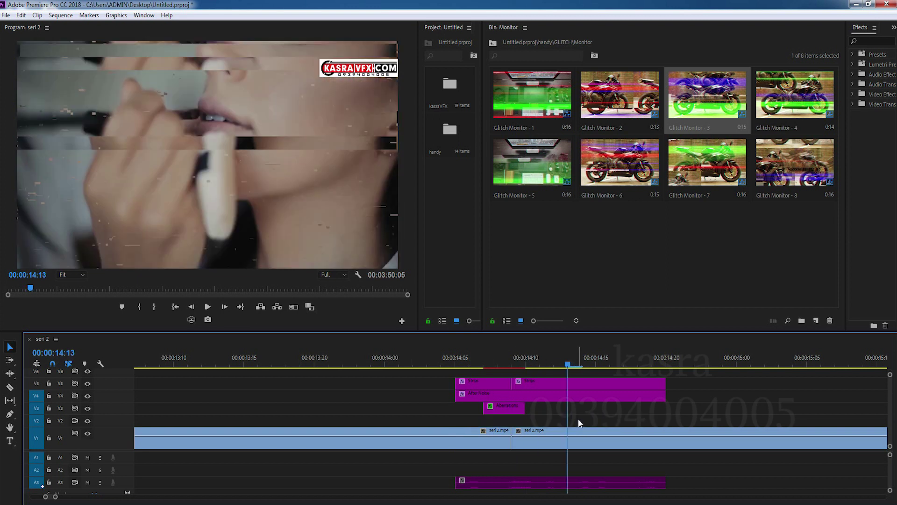
Preview the glitch transition from 00:00:13:20, stopping on the glitchy frame at 14:10
key(minus)
key(minus)
key(minus)
key(=)
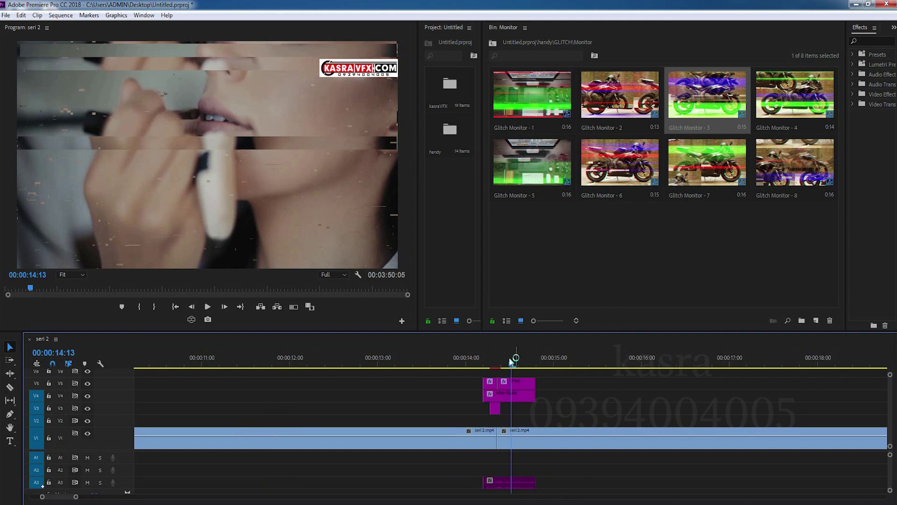
drag(515, 358, 447, 367)
key(space)
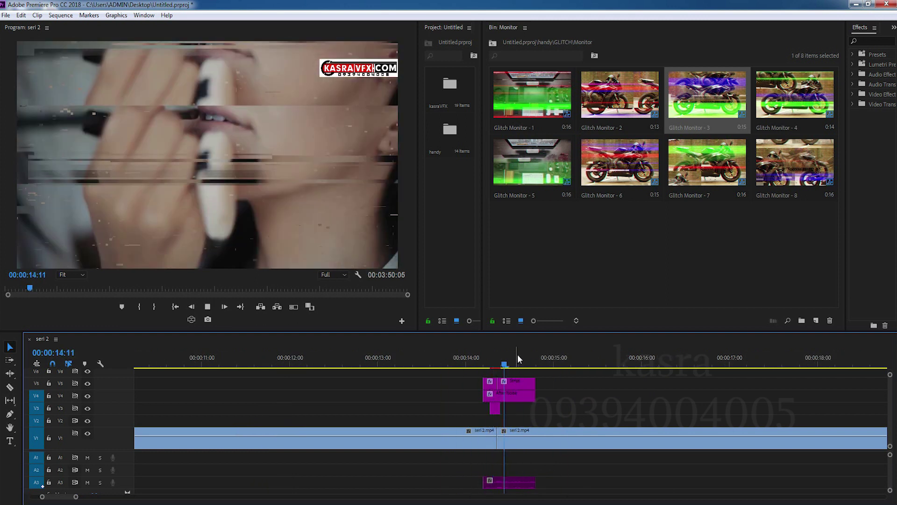
key(space)
drag(463, 360, 502, 358)
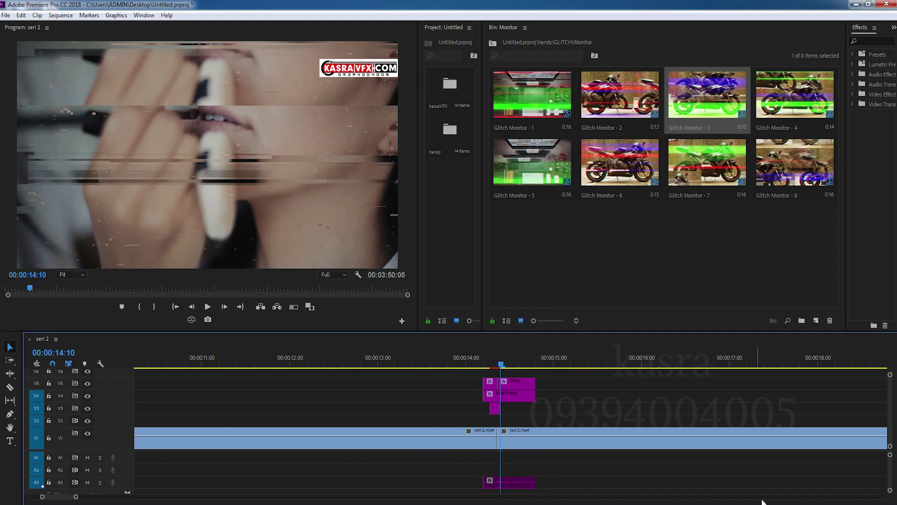
Set the A3 glitch sound clip's audio gain to 20 dB
right_click(496, 482)
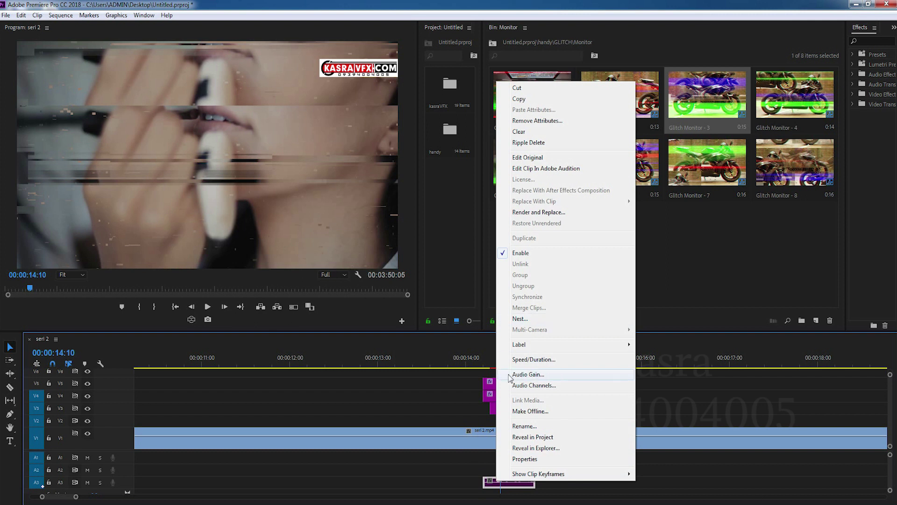
click(535, 375)
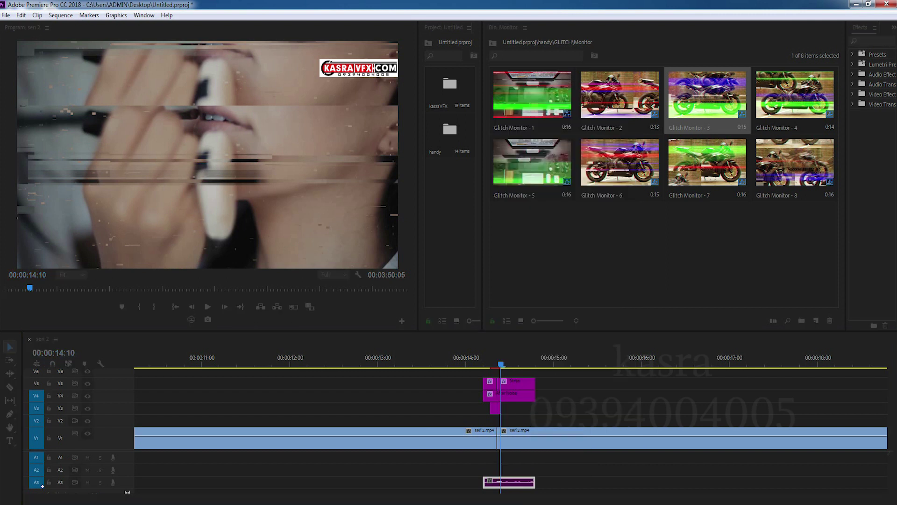
click(536, 243)
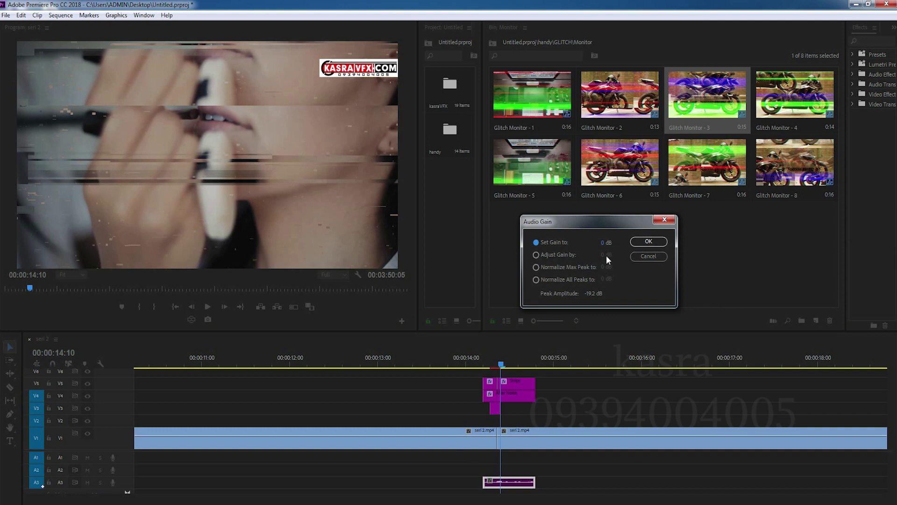
click(602, 243)
click(648, 241)
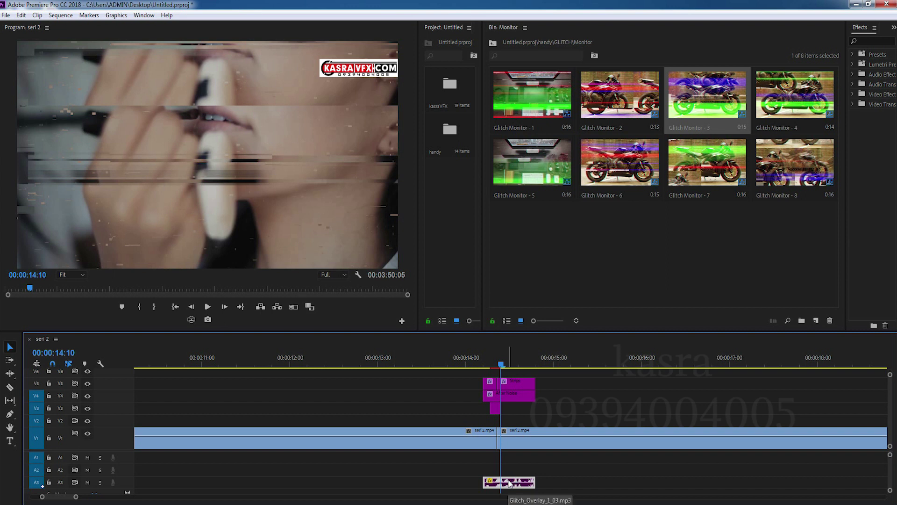
Move the playhead to the cut at 00:00:28:18
click(596, 401)
key(minus)
key(minus)
drag(401, 359, 450, 363)
Place Glitch Monitor - 6 over the 00:00:29 cut and return to the GLITCH folder
key(equal)
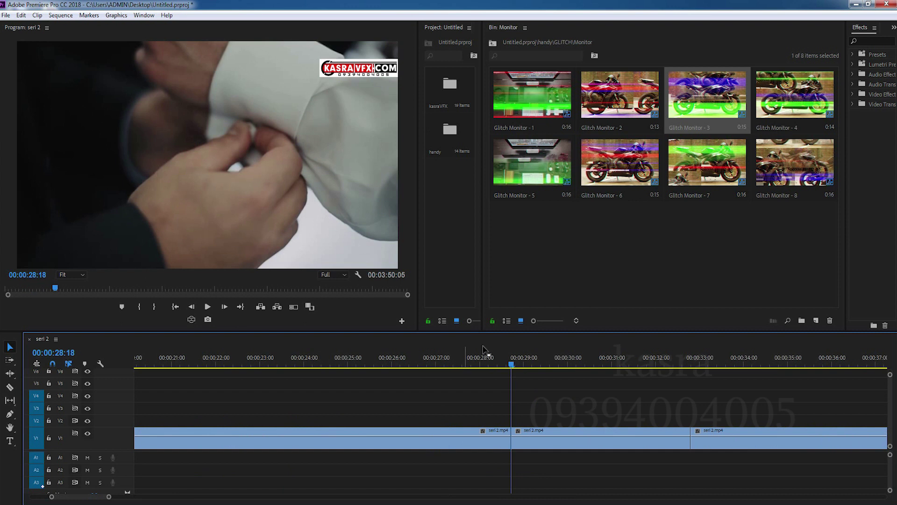
mouse_move(620, 161)
mouse_down()
mouse_move(559, 422)
mouse_move(546, 422)
mouse_up()
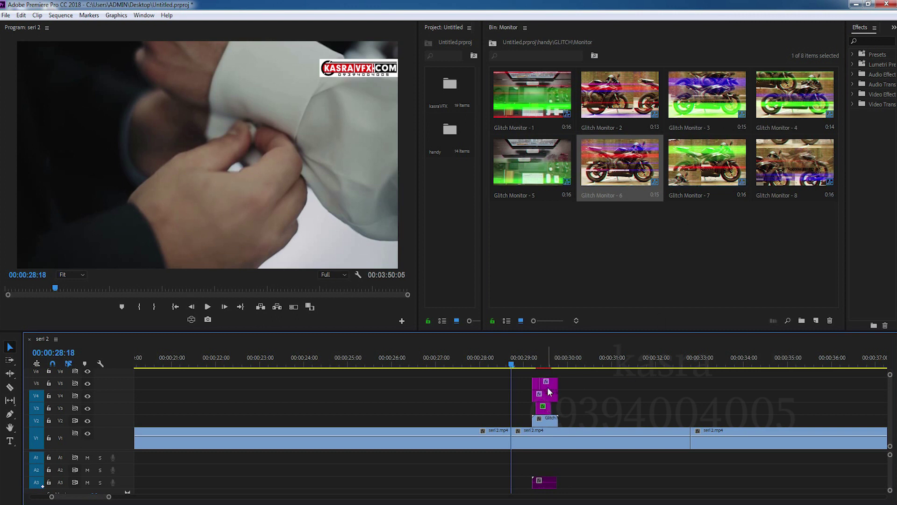
click(493, 44)
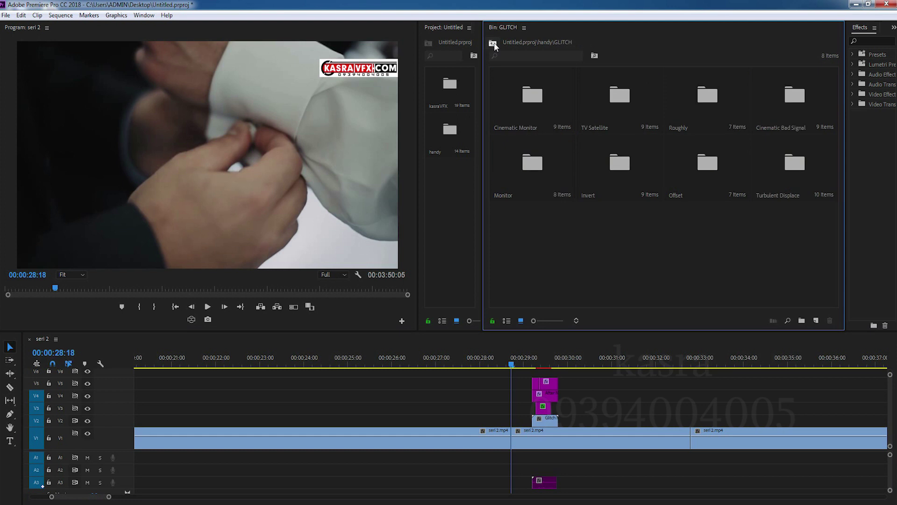
Place Glitch TV Satellite Short - 3 over the 00:00:32:20 cut and delete its V2 clip
double_click(625, 112)
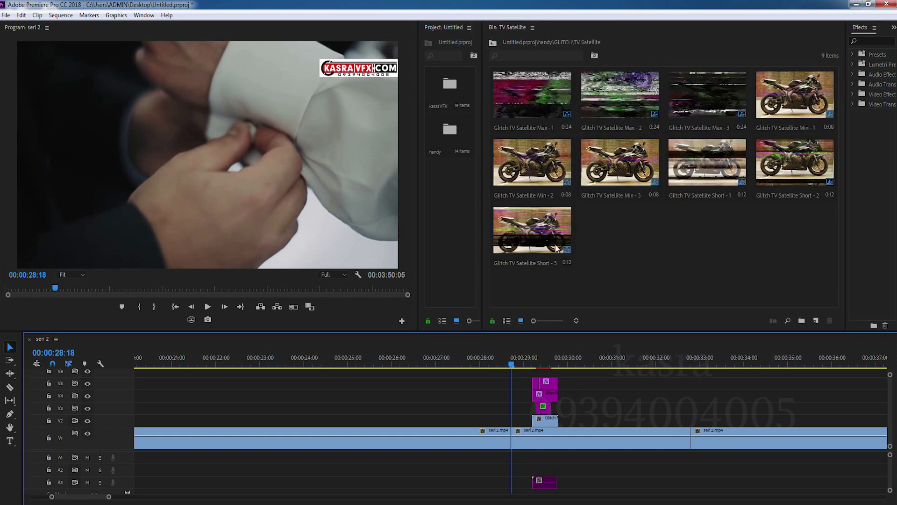
key(minus)
drag(536, 227, 609, 426)
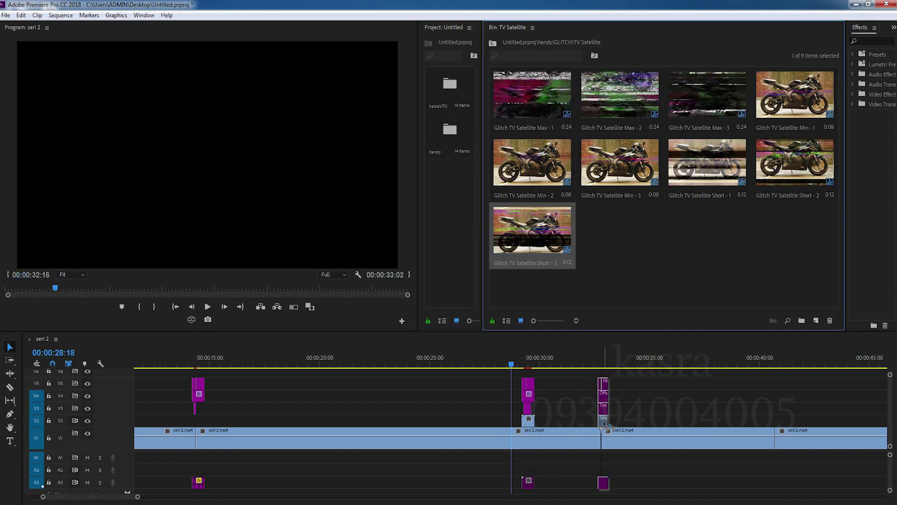
key(Down)
key(equal)
key(equal)
key(equal)
key(equal)
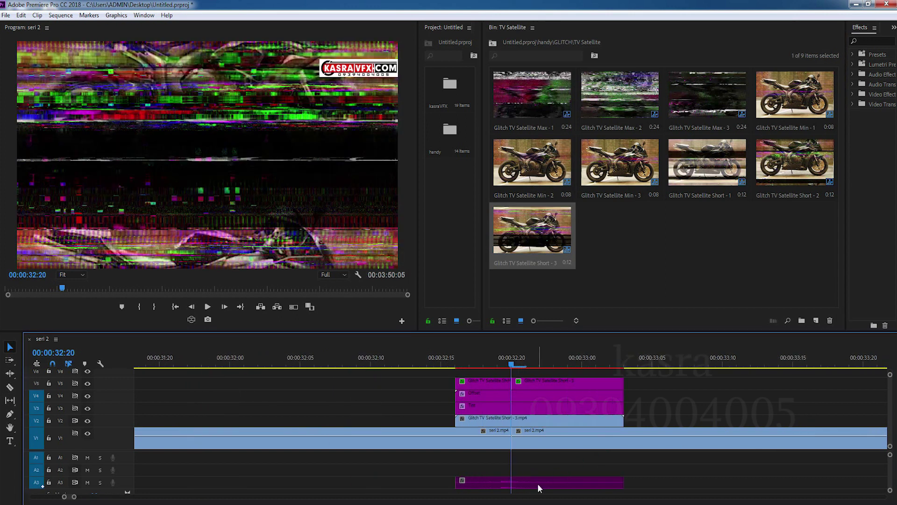
click(521, 419)
key(Delete)
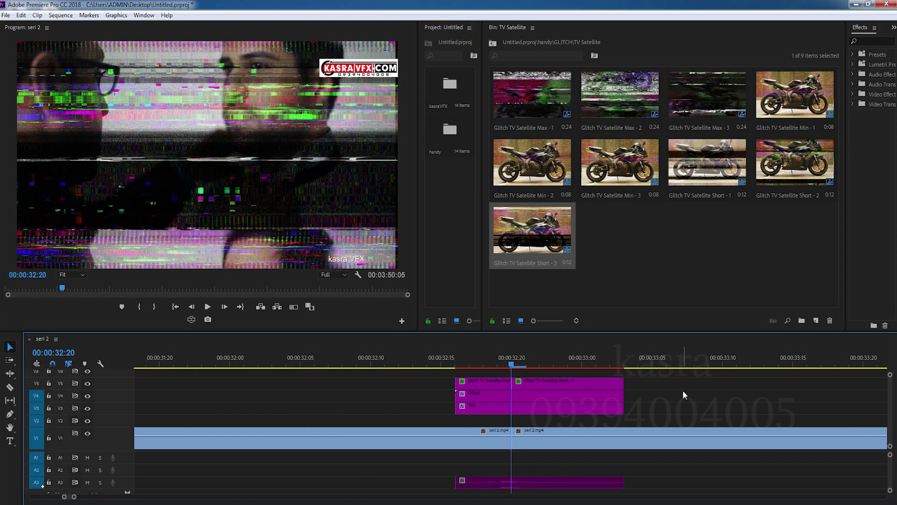
Preview the transition, check the glitch layers at 32:20, and zoom out to both stacks
key(minus)
key(minus)
key(space)
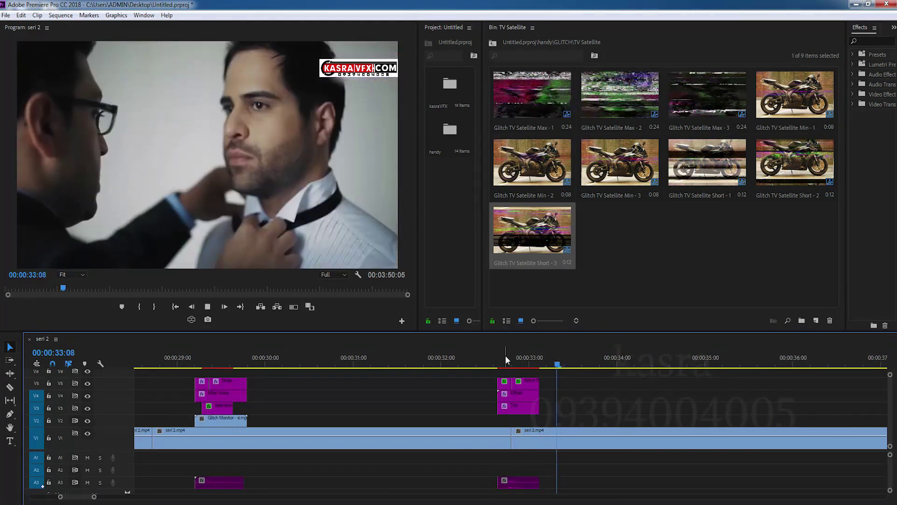
key(space)
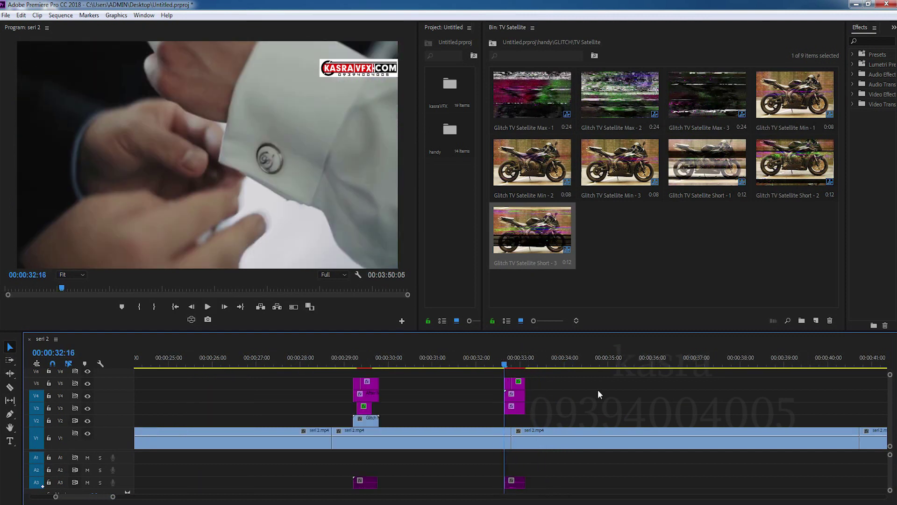
key(minus)
key(minus)
key(equal)
key(equal)
key(equal)
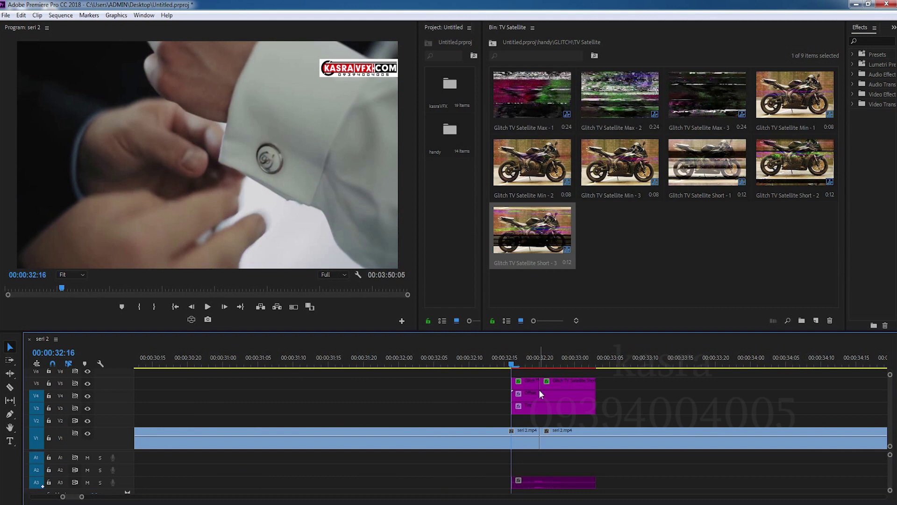
click(540, 357)
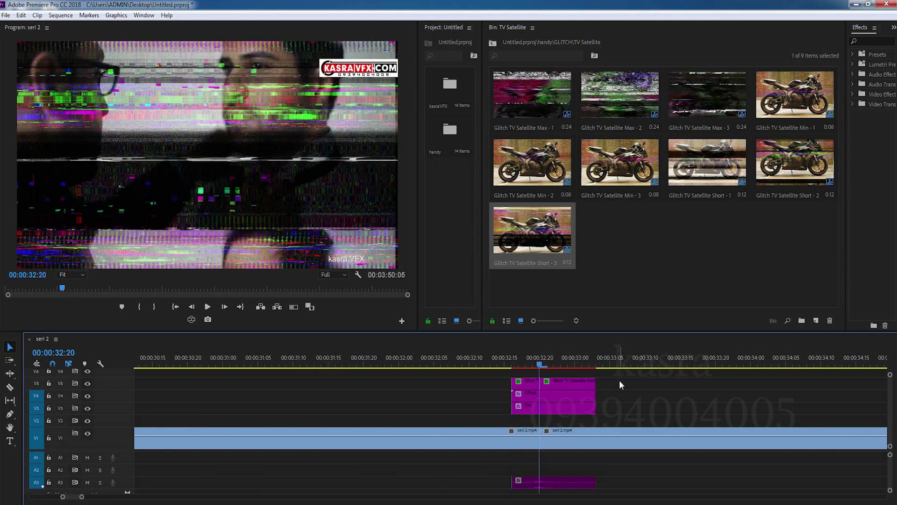
drag(624, 379, 511, 411)
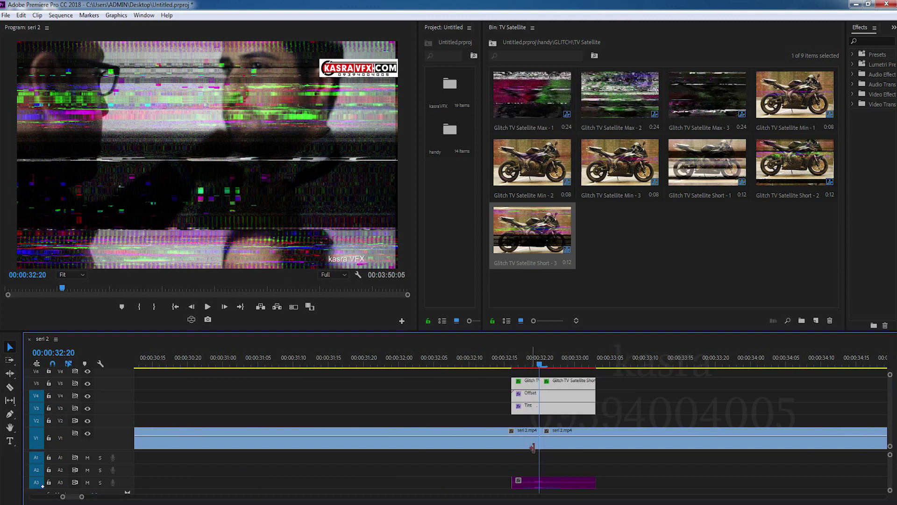
shift+click(553, 486)
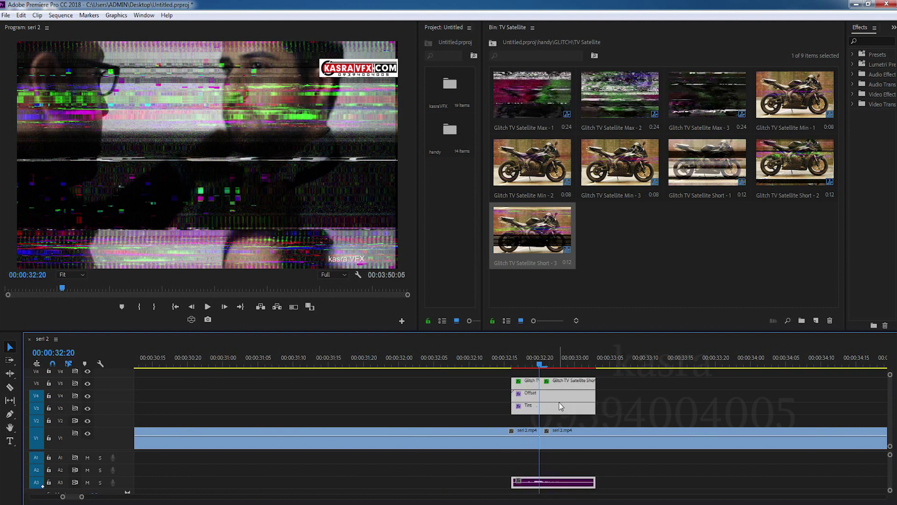
click(635, 410)
key(minus)
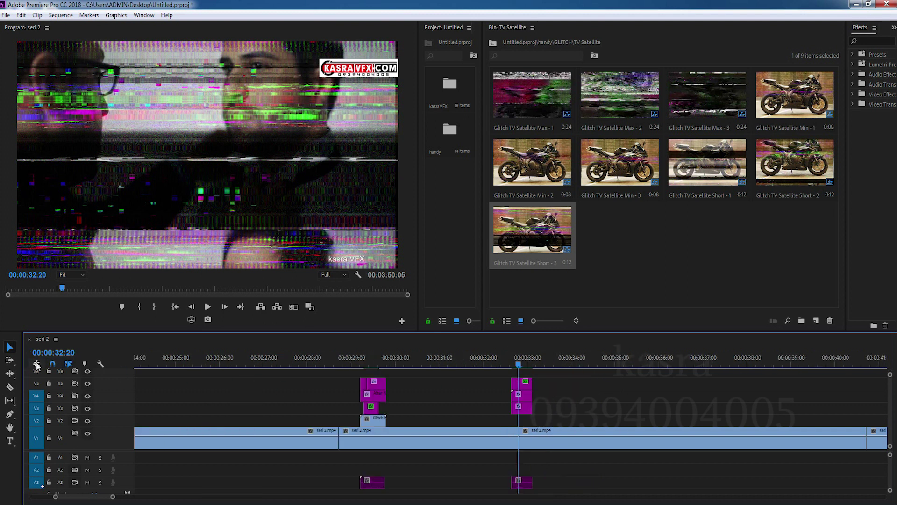
Place Glitch TV Satellite Min - 2 over the cut near 00:00:40:18
key(minus)
click(541, 363)
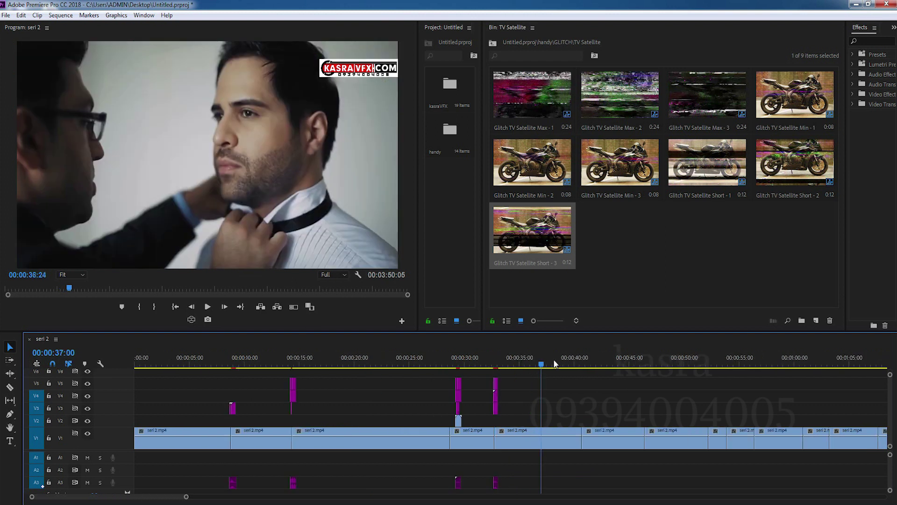
click(583, 363)
key(equal)
key(equal)
click(535, 169)
drag(535, 168, 520, 425)
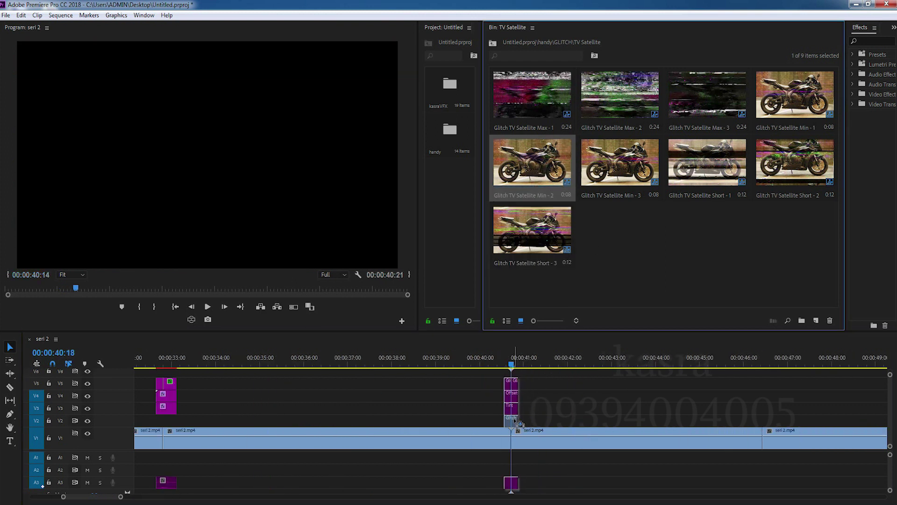
Enable 'Insert sequences as nests' and add Min - 2 as a nested clip at 00:00:46:10
click(37, 364)
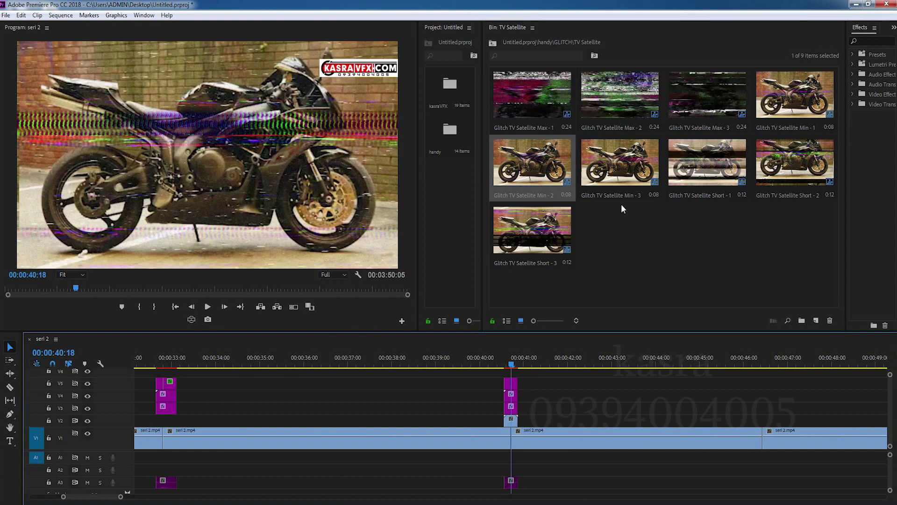
drag(533, 163, 762, 419)
click(763, 363)
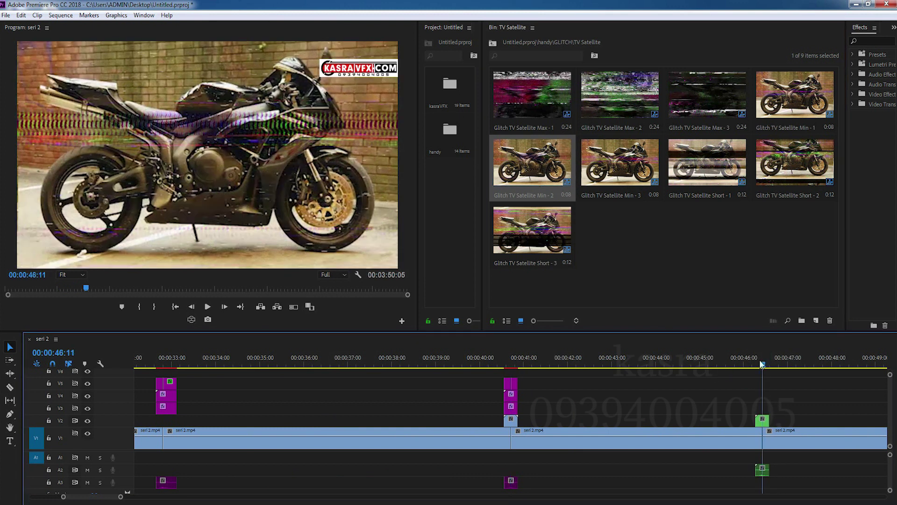
key(equal)
key(equal)
key(equal)
click(497, 363)
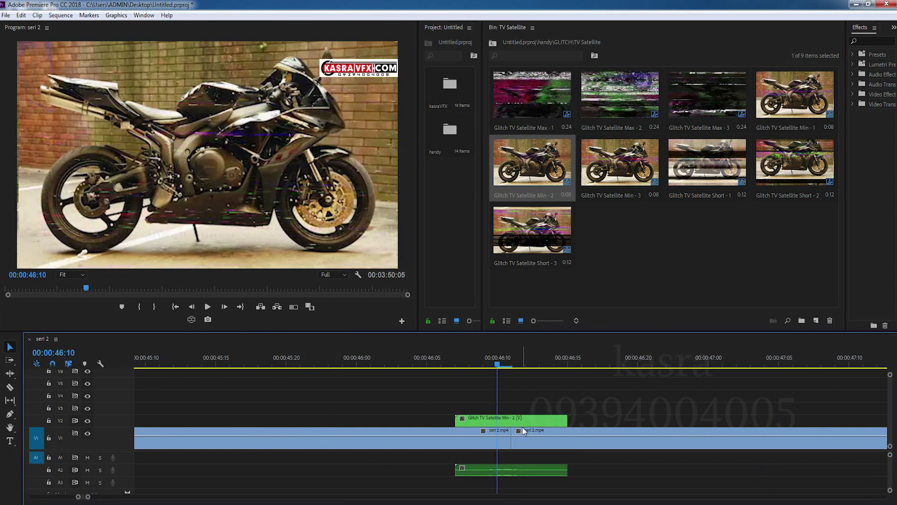
double_click(523, 424)
Delete the nest's bike footage, then split and select the seri 2 footage under the glitch clip
click(200, 467)
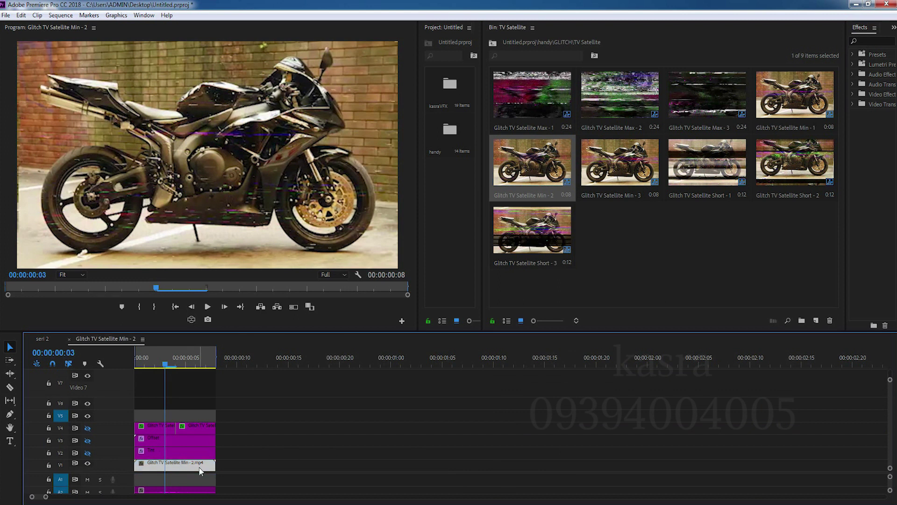
key(Delete)
click(42, 338)
click(468, 363)
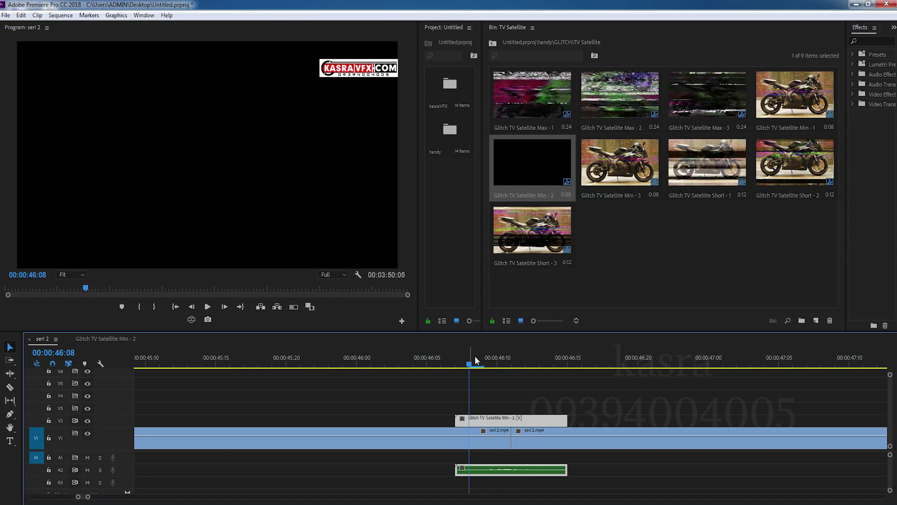
click(456, 363)
key(Down)
key(Down)
key(ctrl+k)
shift+click(492, 436)
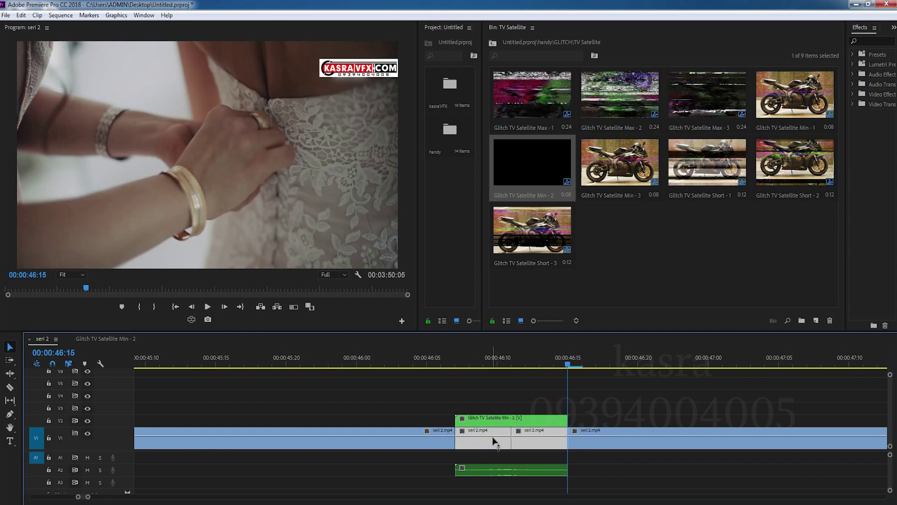
Paste the seri 2 footage onto the nested sequence's bottom video track
double_click(521, 417)
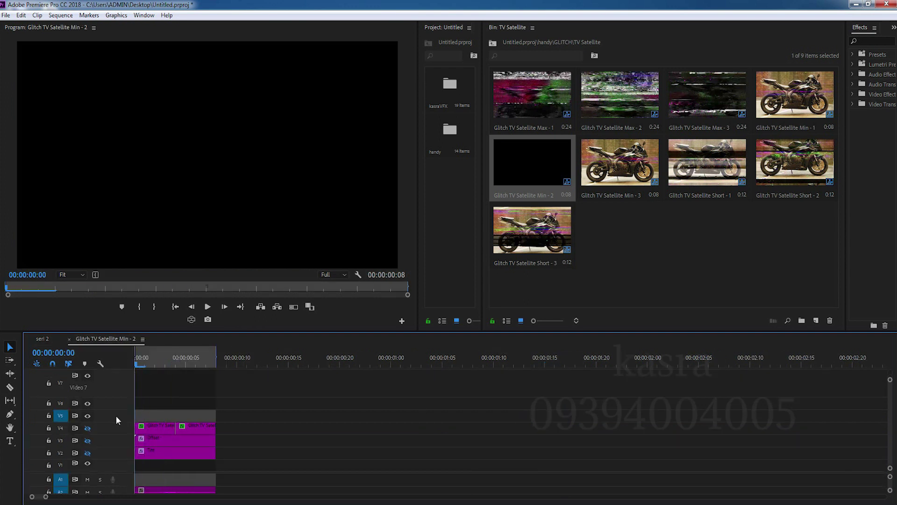
click(60, 465)
click(60, 415)
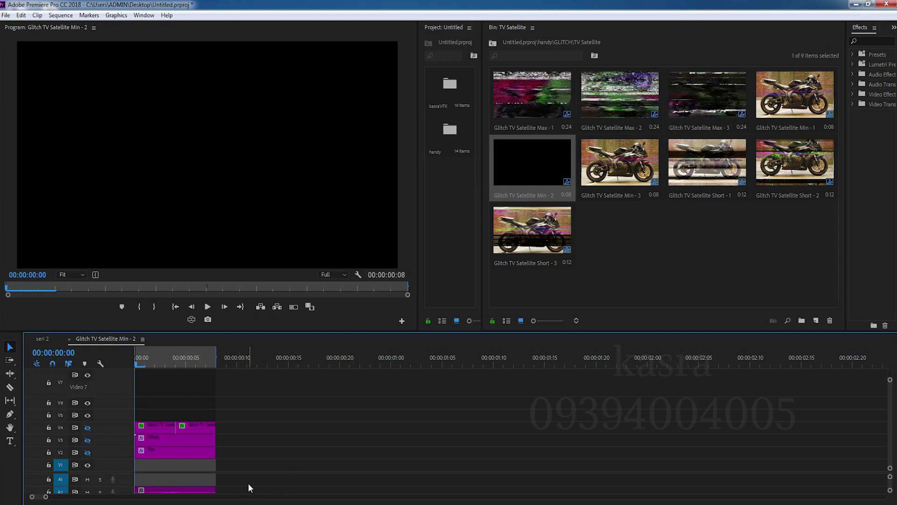
key(ctrl+v)
Delete the duplicate seri 2 footage under the nested clip, preview, and go up to the handy folder
click(37, 341)
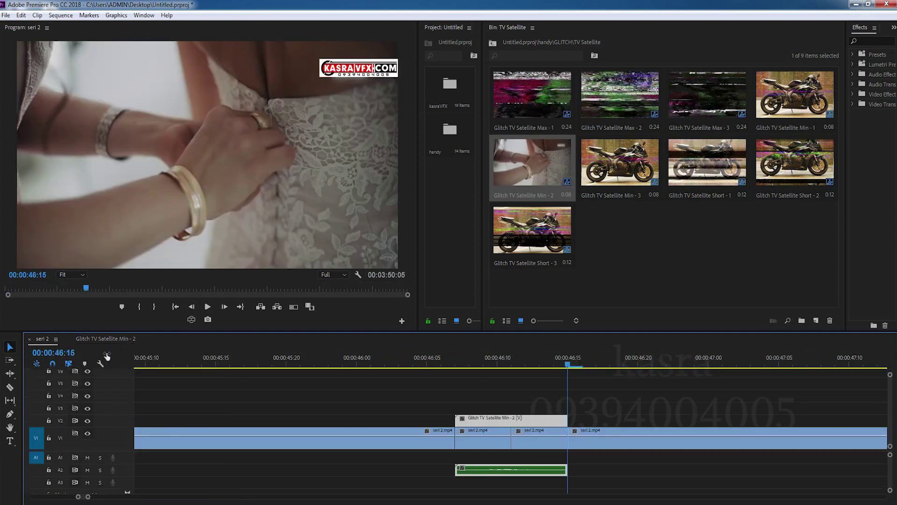
drag(531, 456, 503, 444)
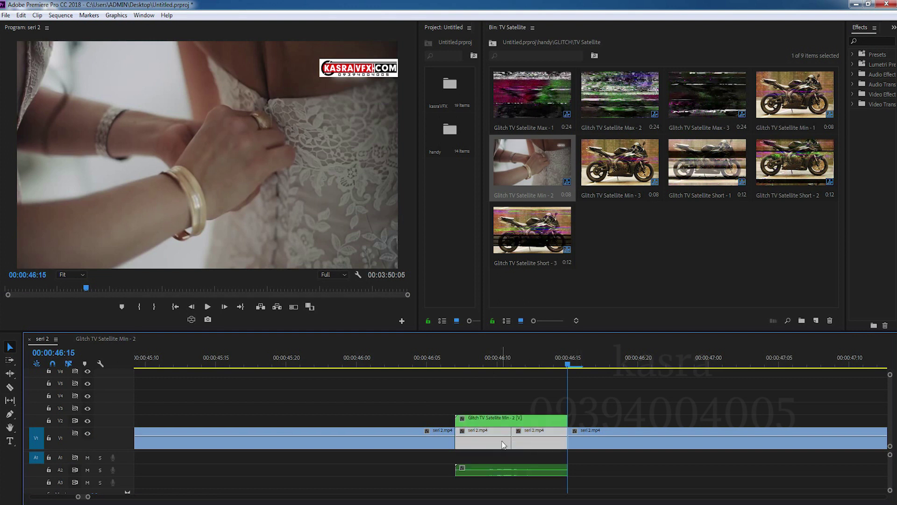
key(Delete)
key(space)
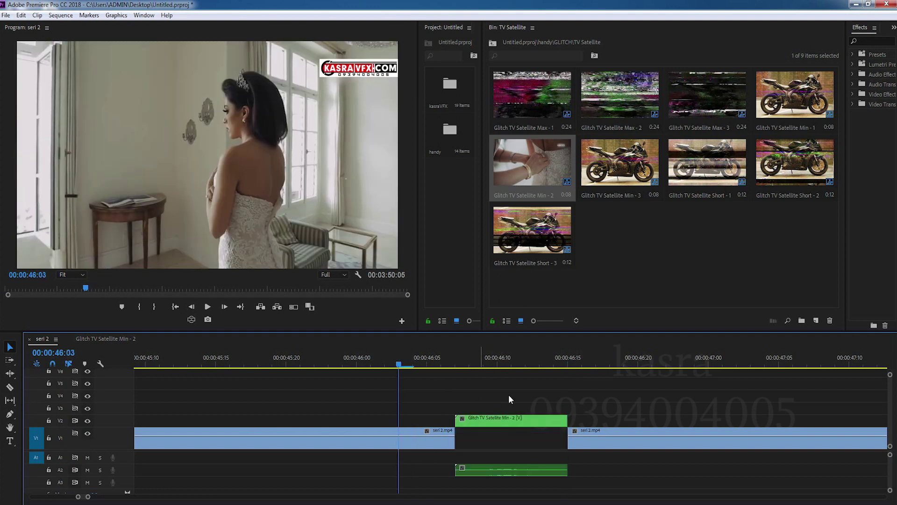
key(space)
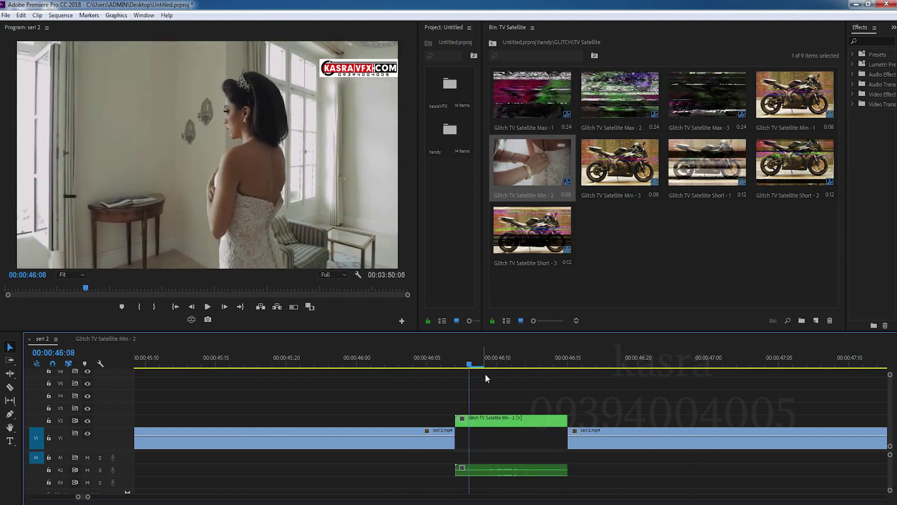
key(minus)
key(minus)
key(minus)
key(minus)
key(minus)
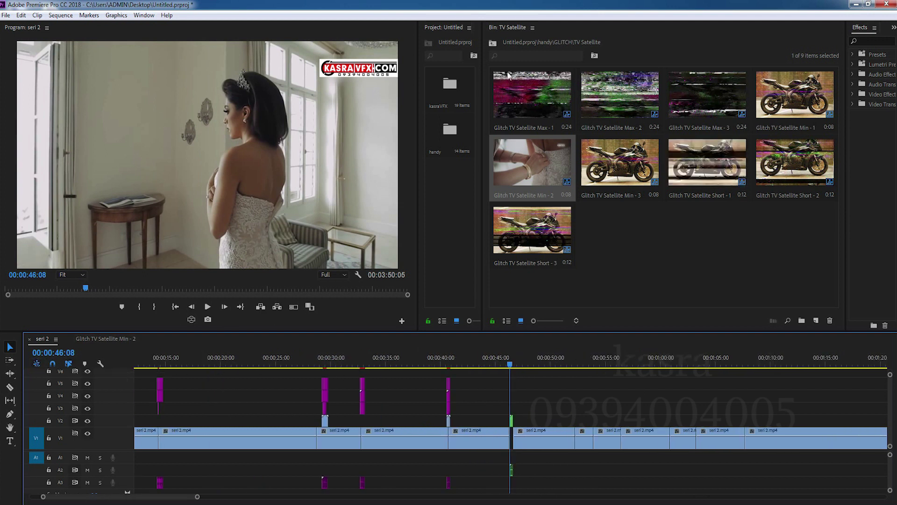
click(493, 43)
click(493, 43)
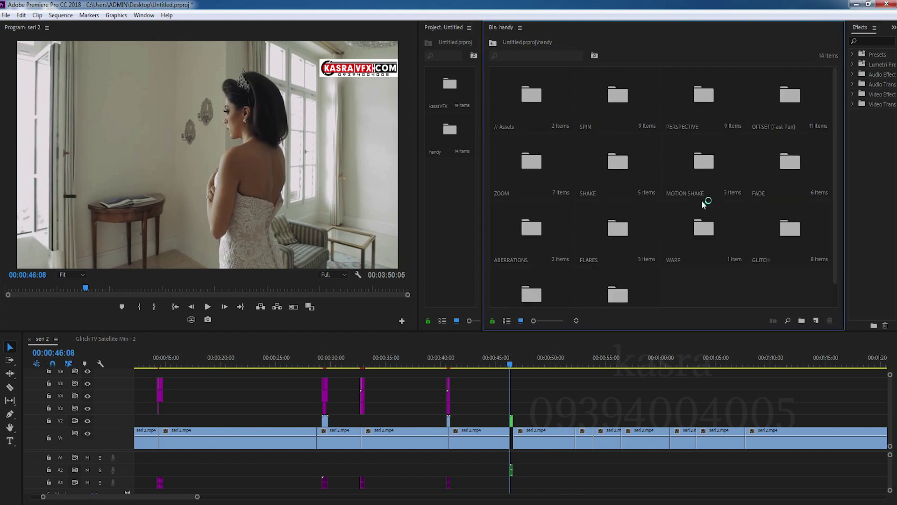
Place Motion Shake 3D - 2x over the cut after 00:00:48:14 and preview it
double_click(701, 168)
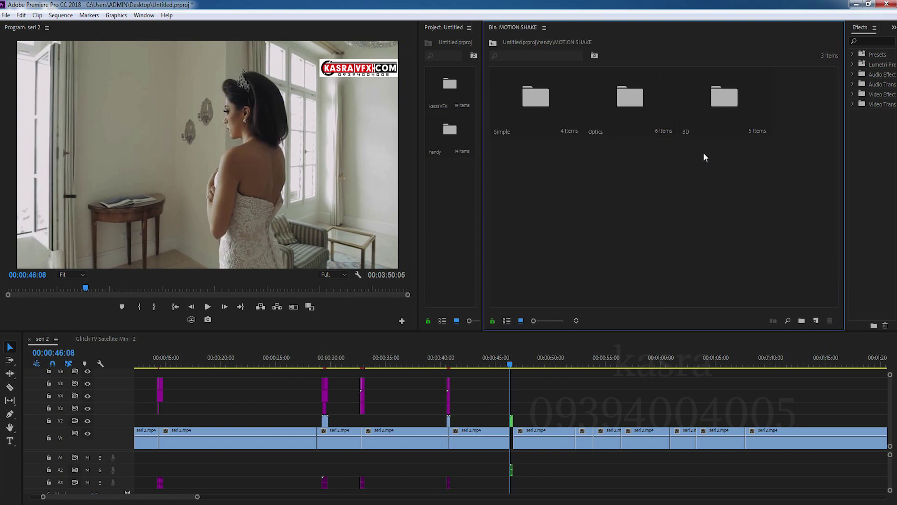
double_click(709, 110)
drag(555, 364, 536, 365)
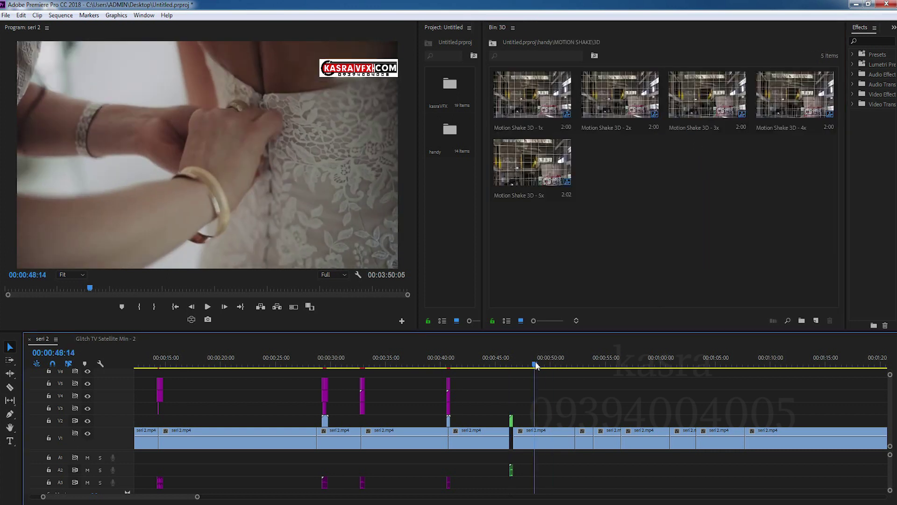
key(equal)
key(equal)
mouse_move(602, 99)
mouse_down()
mouse_move(543, 417)
mouse_move(602, 116)
mouse_move(552, 420)
mouse_up()
drag(530, 364, 533, 373)
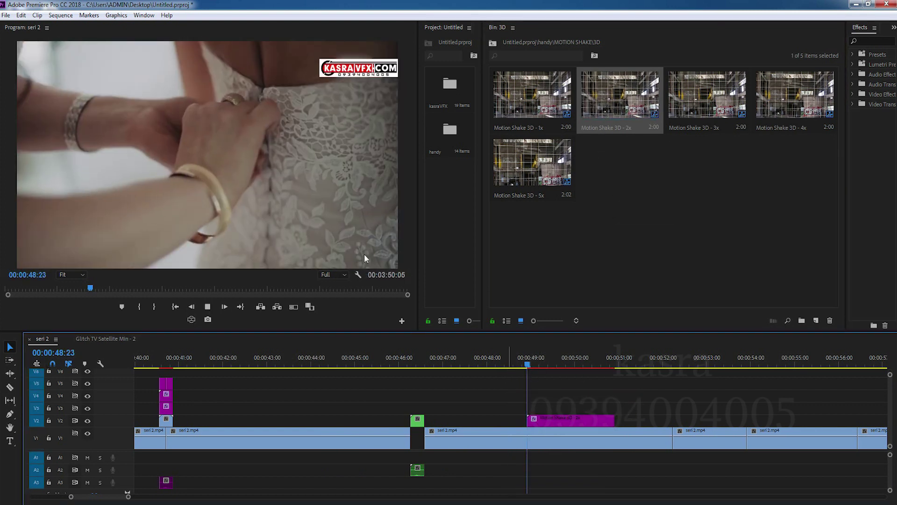
key(space)
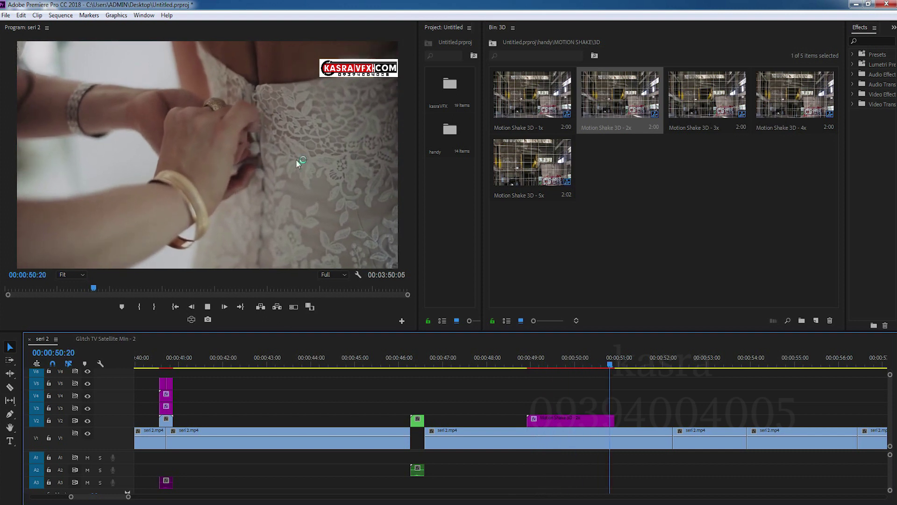
drag(555, 360, 571, 361)
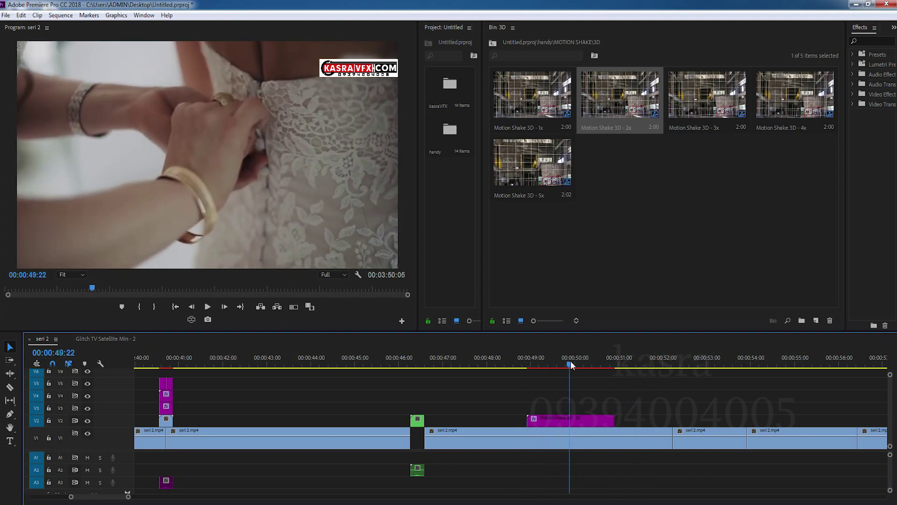
Add another Motion Shake 3D - 2x near 00:00:53, preview it, and return to MOTION SHAKE
click(493, 44)
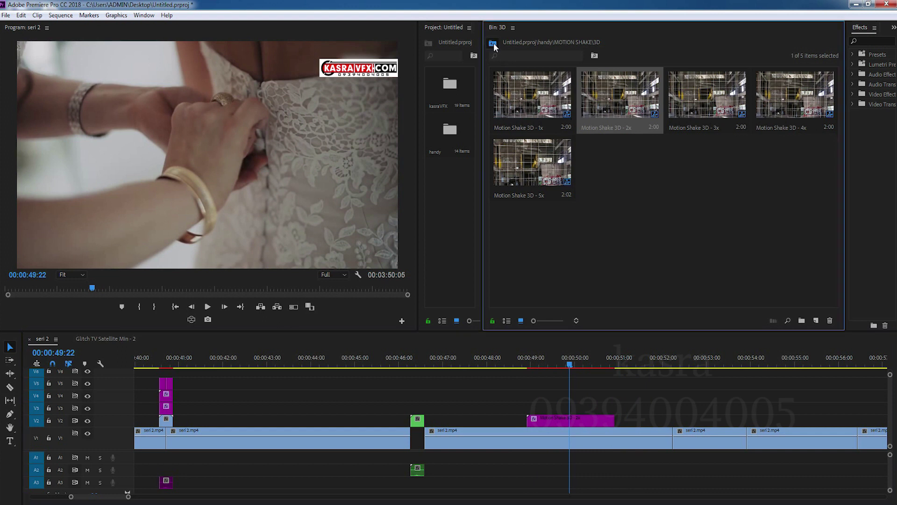
click(493, 43)
click(494, 43)
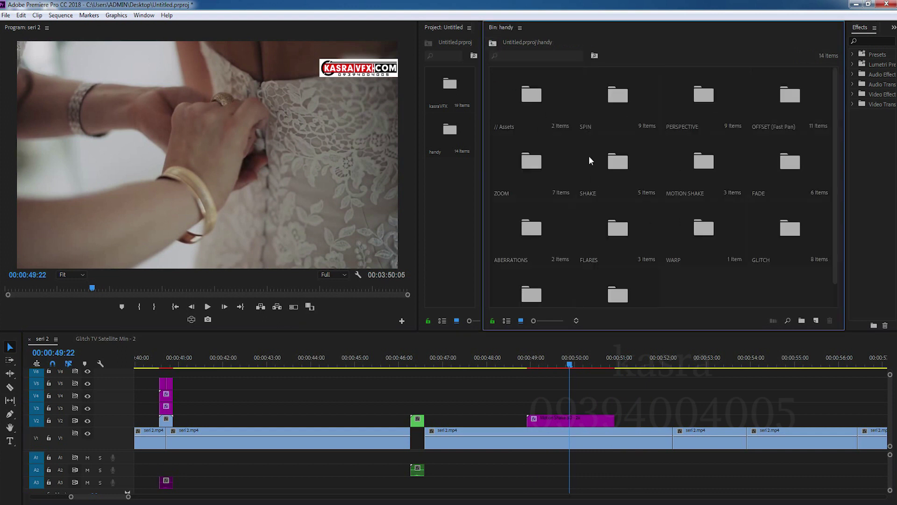
double_click(699, 179)
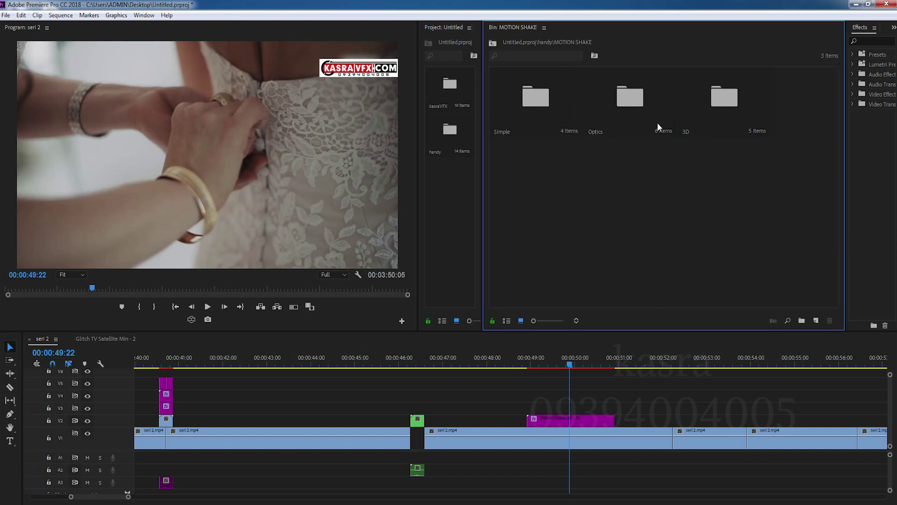
double_click(713, 103)
drag(626, 103, 737, 426)
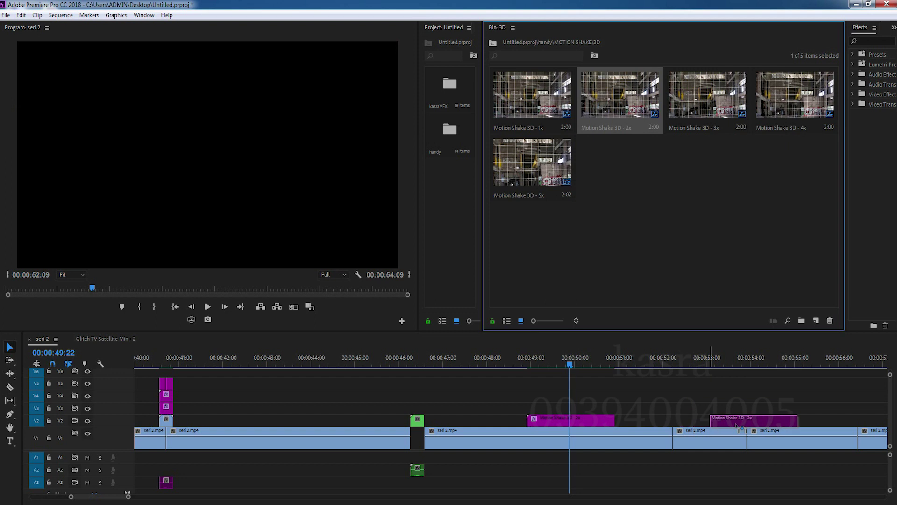
key(space)
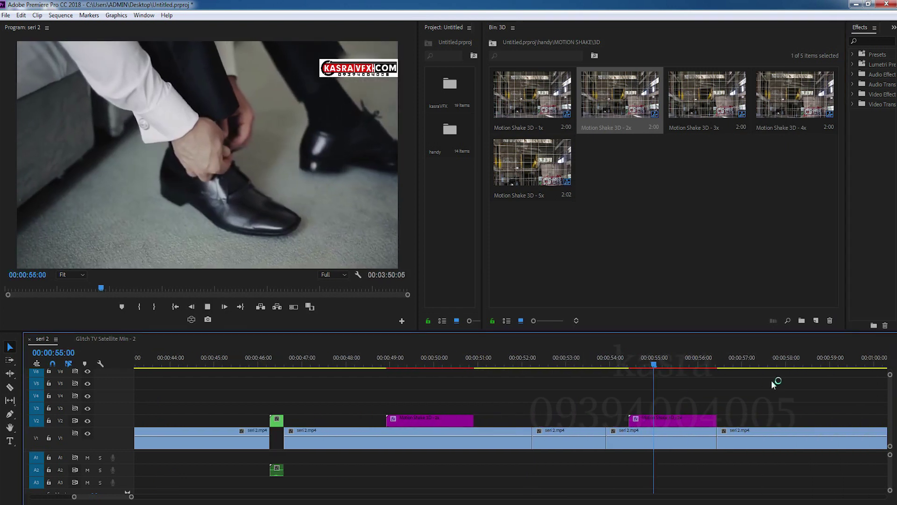
mouse_move(663, 362)
mouse_down()
mouse_move(693, 366)
mouse_move(663, 365)
mouse_up()
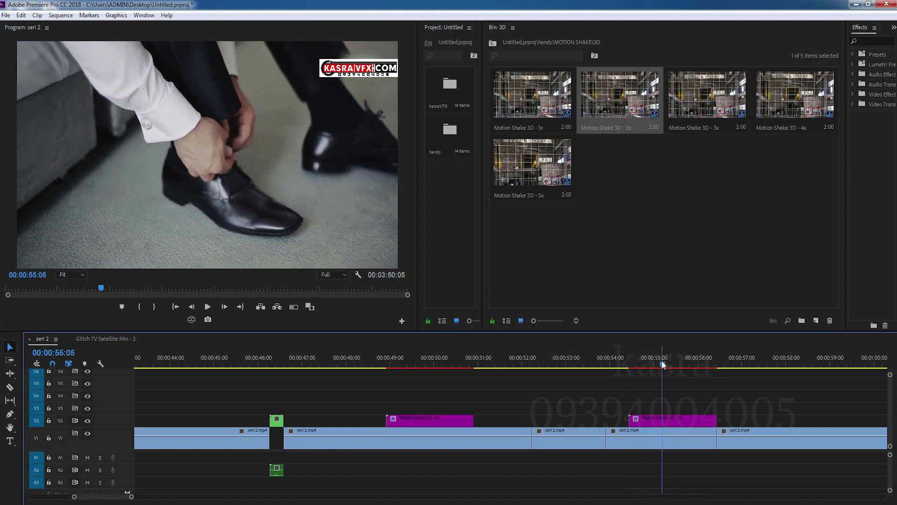
key(minus)
key(minus)
click(492, 44)
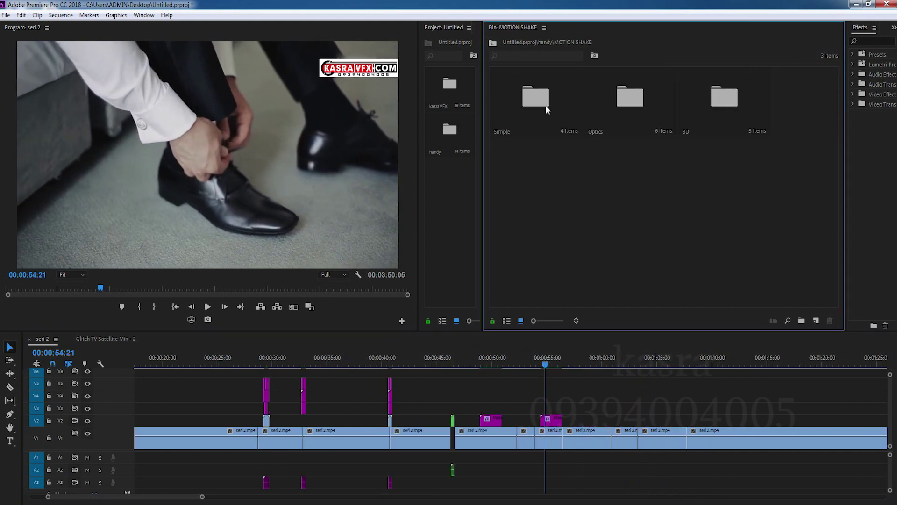
Return to the handy preset folders and play the glitch transition at the 00:00:29:05 cut
click(492, 42)
click(264, 365)
key(equal)
key(equal)
key(equal)
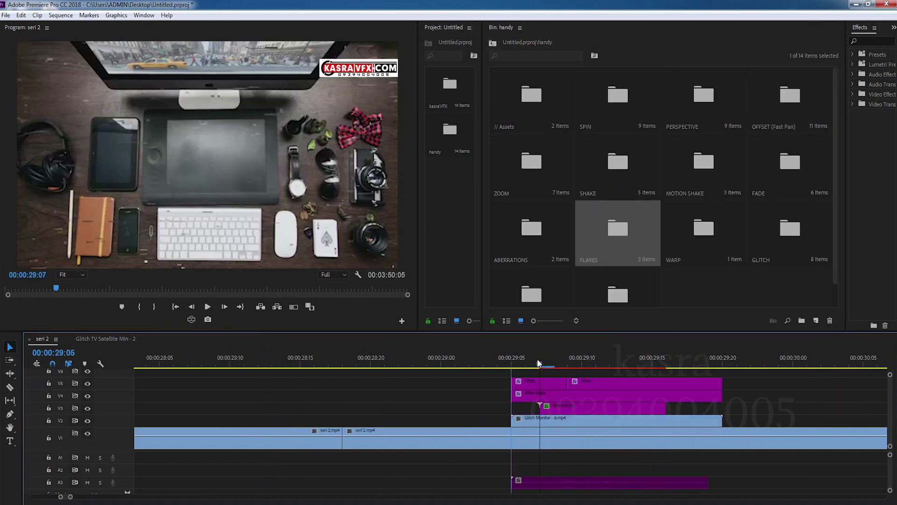
drag(537, 363, 413, 364)
key(minus)
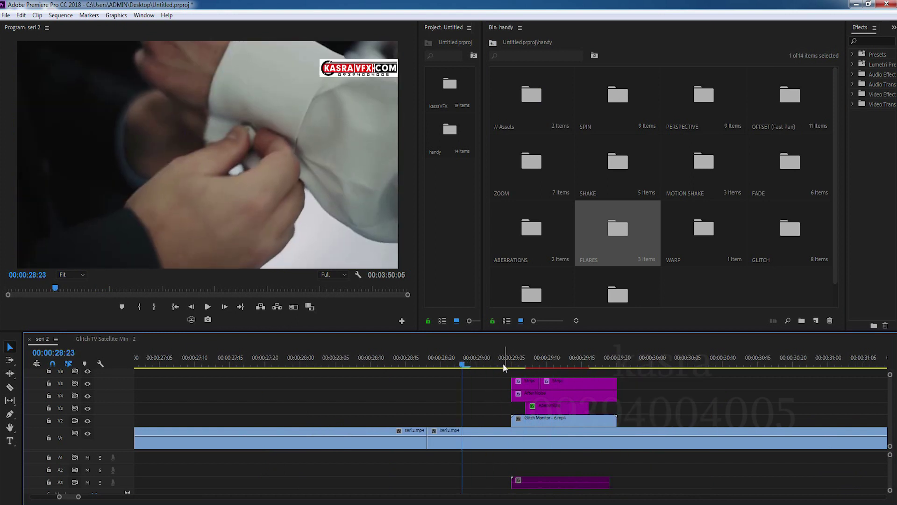
key(space)
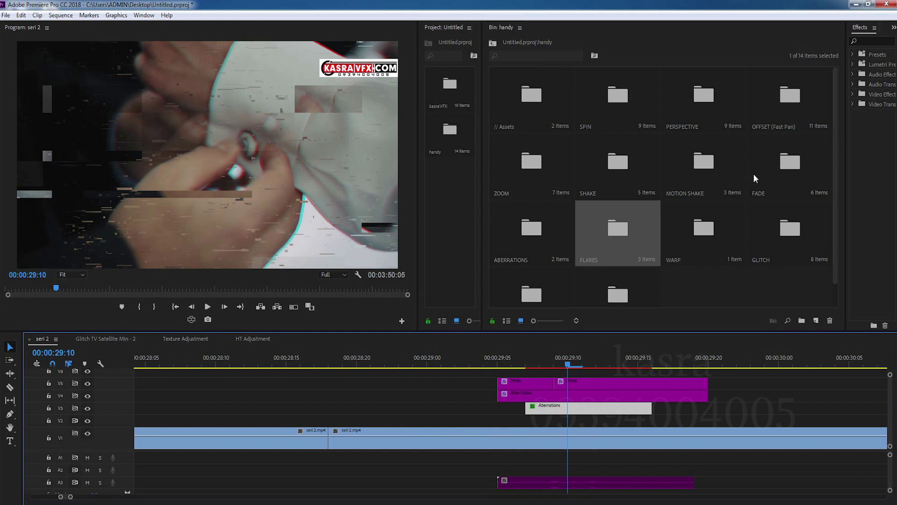
scroll(727, 395, down, 8)
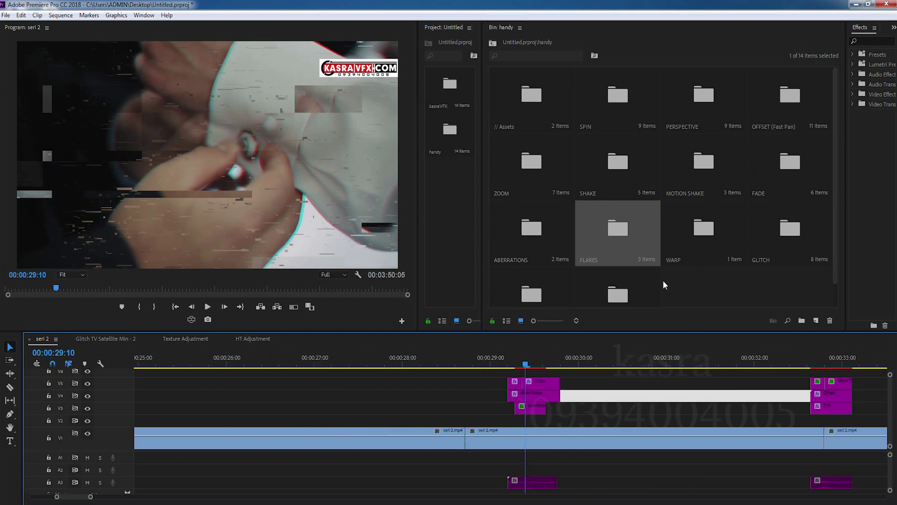
Place Flares Light Leaks - 5 from FLARES > Light Leaks on the timeline near 00:00:20
double_click(611, 237)
double_click(515, 100)
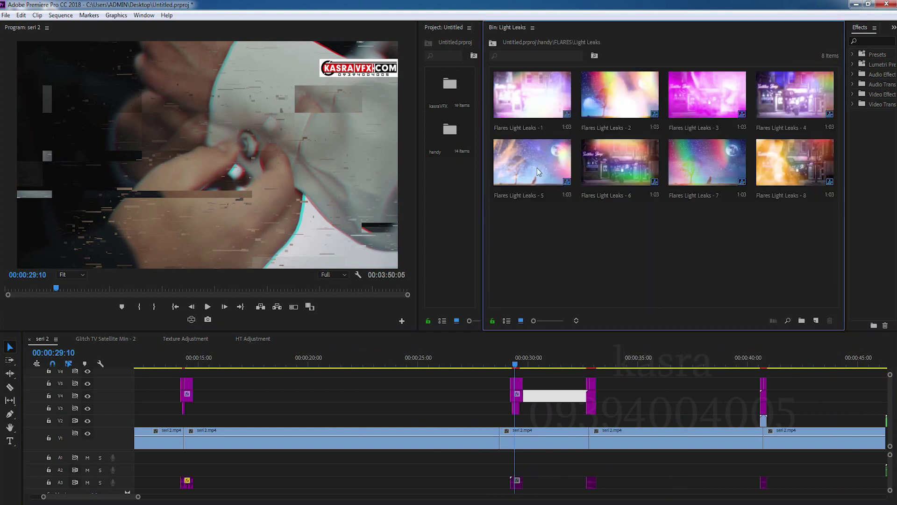
drag(537, 162, 332, 414)
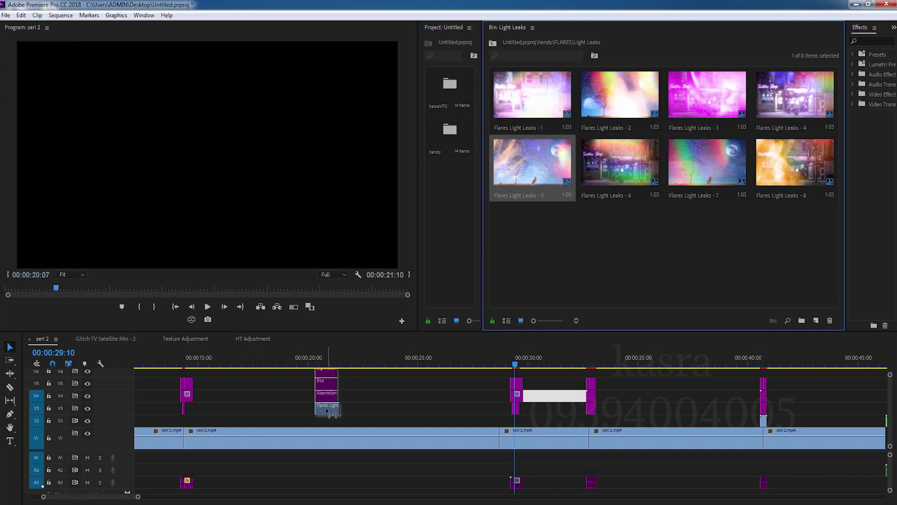
click(321, 359)
scroll(574, 373, up, 8)
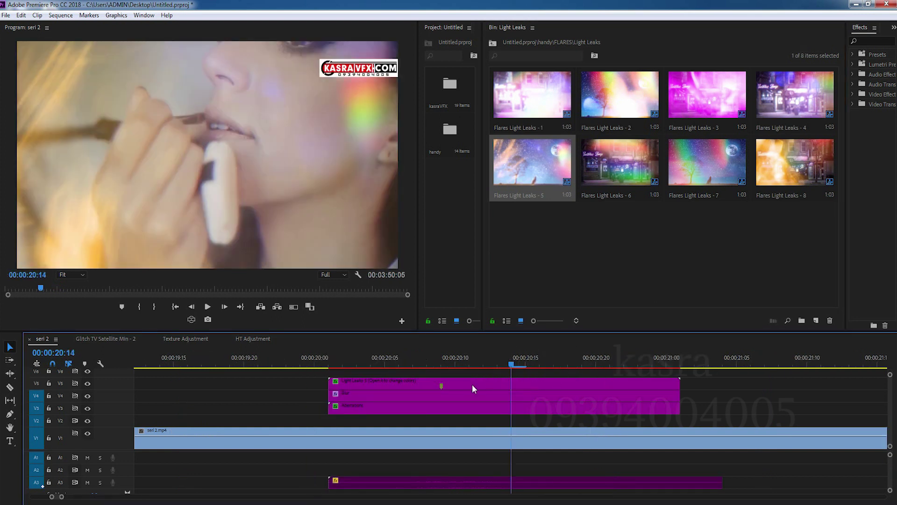
click(380, 384)
click(441, 359)
Delete the old clips around 00:00:15 and select the light-leak stack with its A3 sound
scroll(448, 392, down, 2)
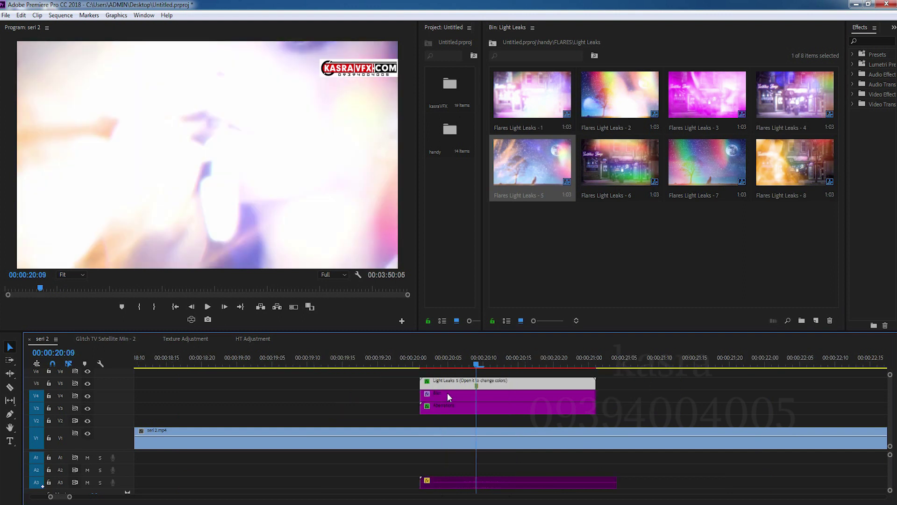
scroll(447, 393, down, 5)
drag(405, 374, 354, 413)
key(Delete)
drag(409, 474, 371, 489)
key(Delete)
mouse_move(546, 379)
mouse_down()
mouse_move(491, 413)
mouse_move(382, 399)
mouse_up()
shift+click(513, 484)
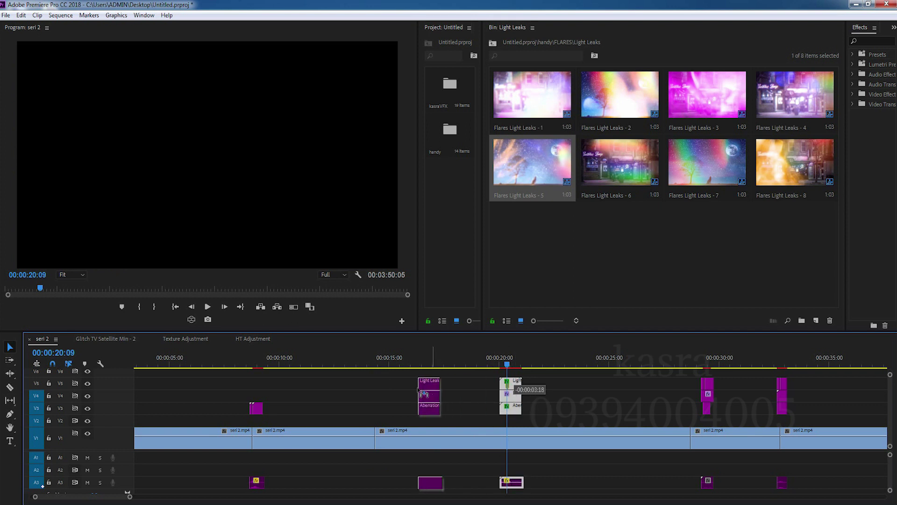
Preview the light-leak transition at the 00:00:14:09 cut and open the nested Light Leaks 5 sequence
click(376, 363)
key(=)
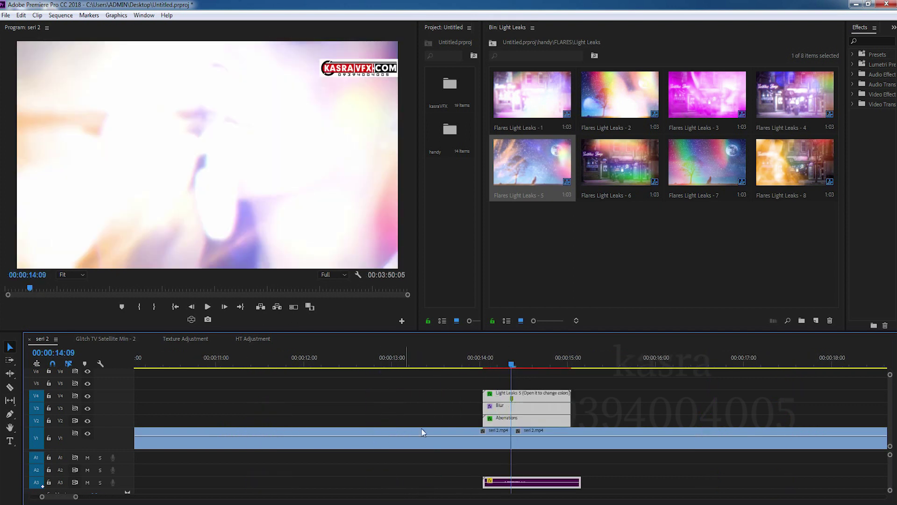
key(=)
key(minus)
key(minus)
click(477, 363)
key(space)
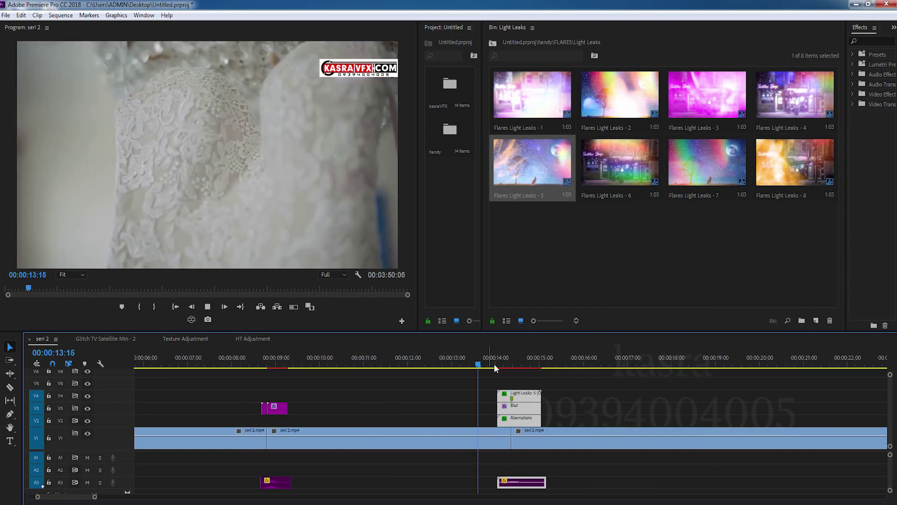
click(510, 364)
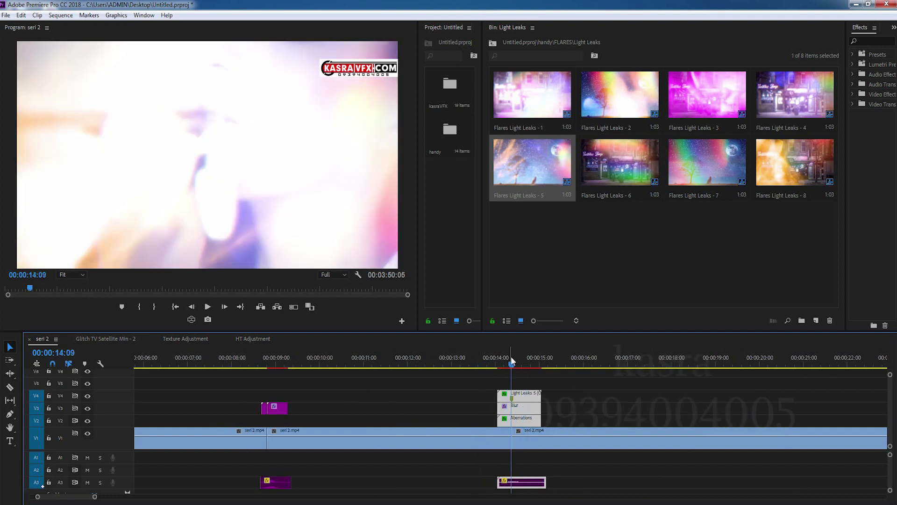
key(equal)
key(equal)
click(452, 385)
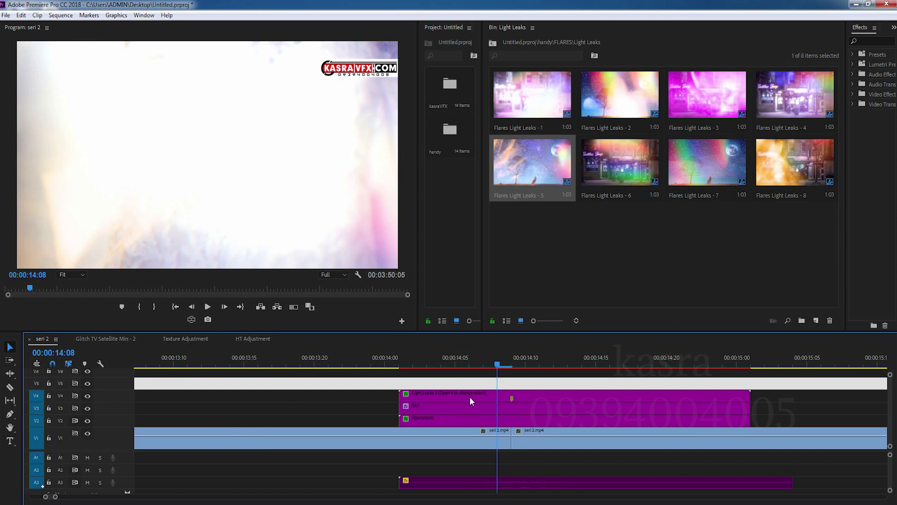
double_click(469, 396)
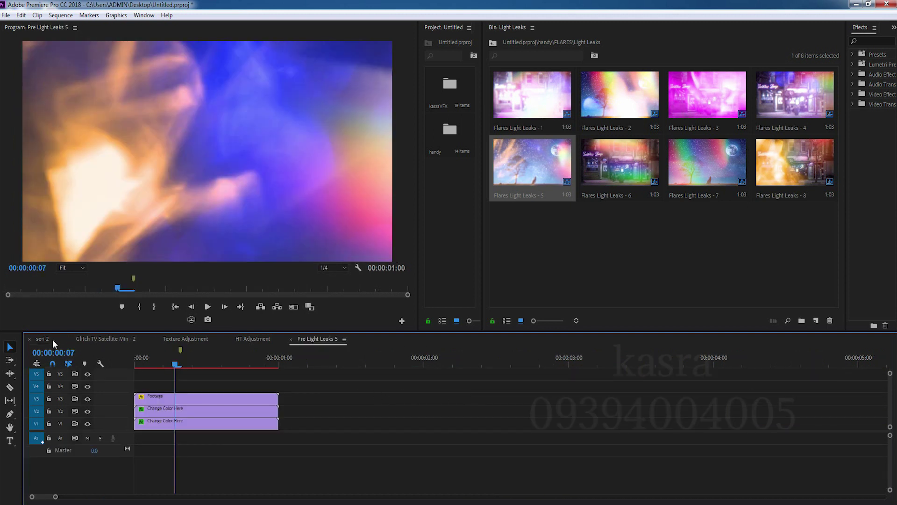
From seri 2 at 00:00:14:06, open the nested Pre Light Leaks 5 sequence at frame 3
click(42, 339)
click(469, 365)
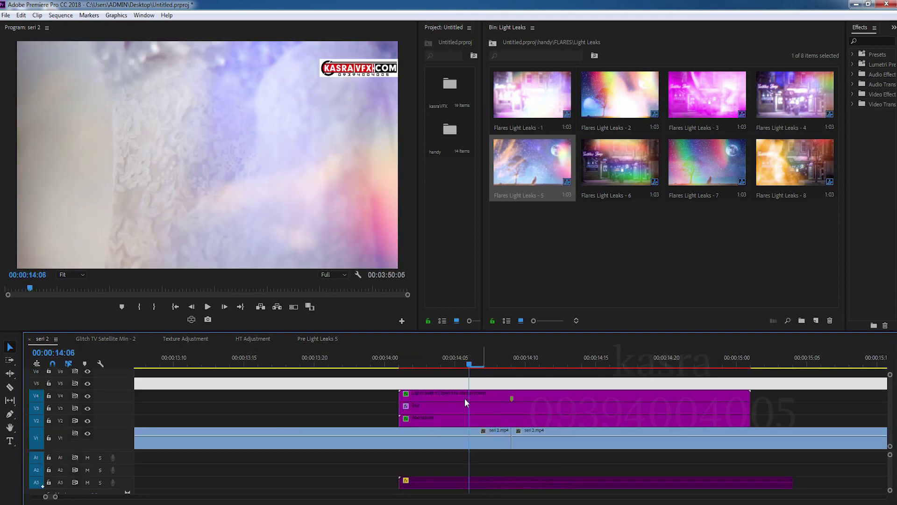
double_click(491, 397)
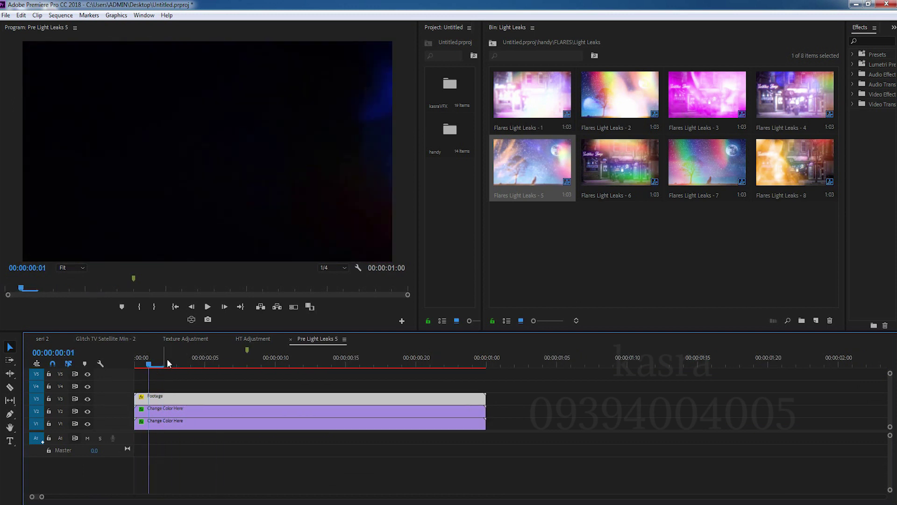
click(177, 358)
Reveal the Footage clip in Explorer and play the light-leak source .mp4
right_click(236, 399)
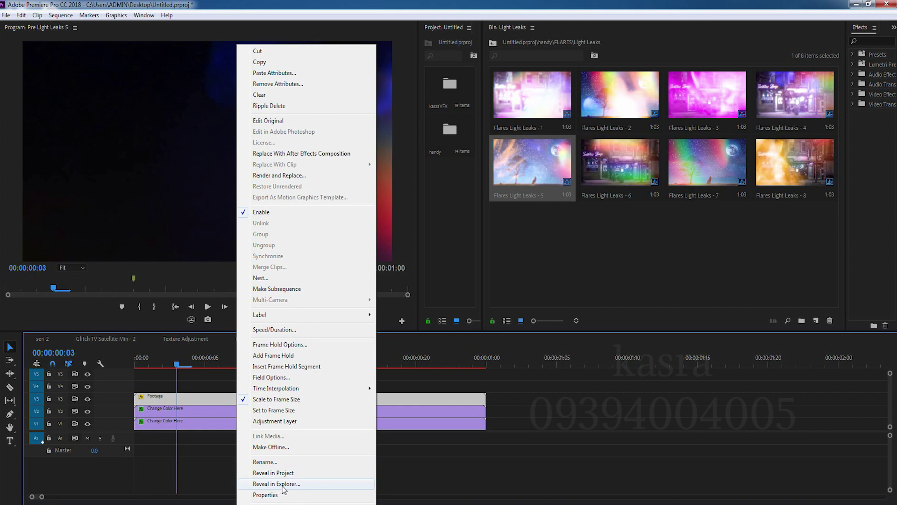
click(276, 483)
double_click(292, 296)
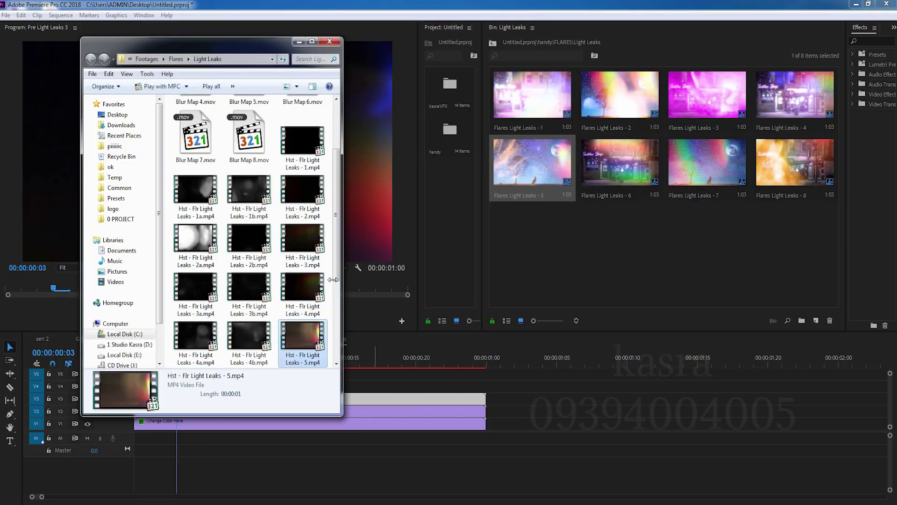
click(330, 41)
Deselect the Footage clip, zoom the nested timeline out and return to seri 2
click(527, 403)
key(minus)
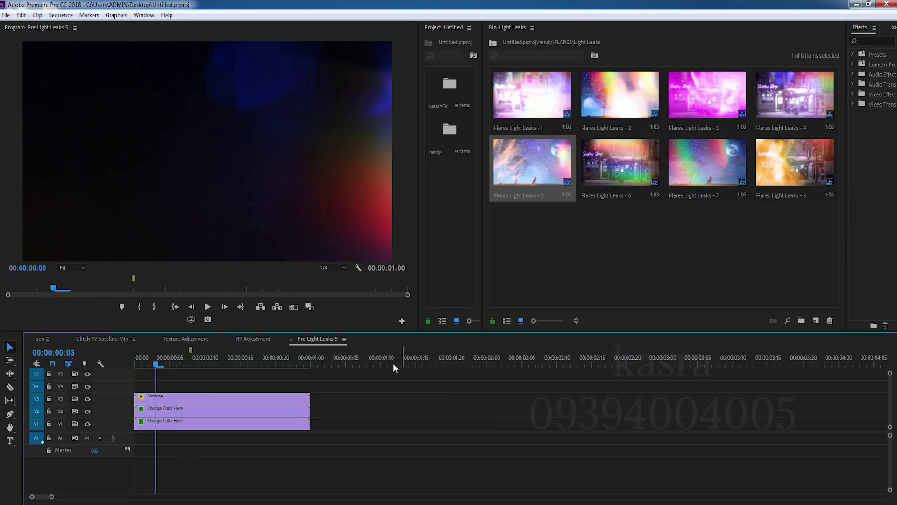
key(minus)
click(42, 338)
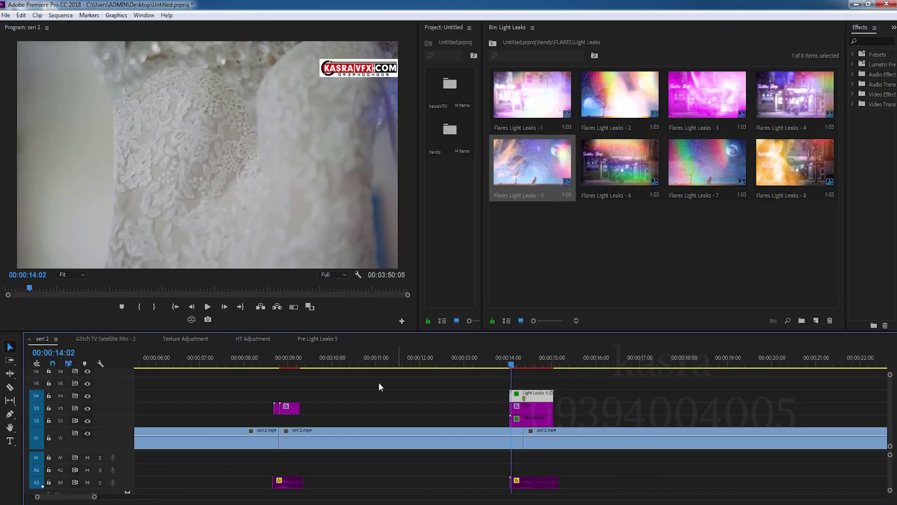
Zoom in at 00:00:29:09, drop both Strips glitch clips from V5 to V4, then zoom out
key(minus)
click(806, 364)
key(equal)
key(equal)
key(equal)
key(equal)
key(Up)
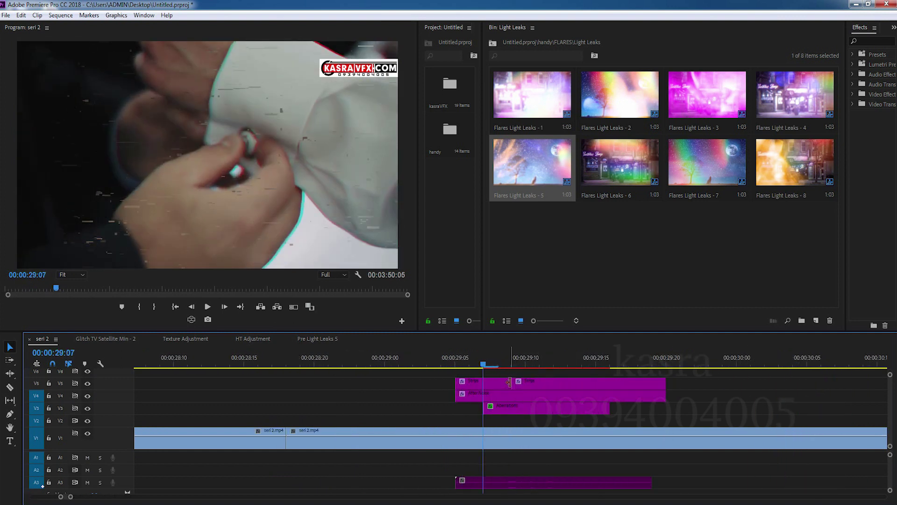
drag(700, 385, 255, 399)
click(287, 361)
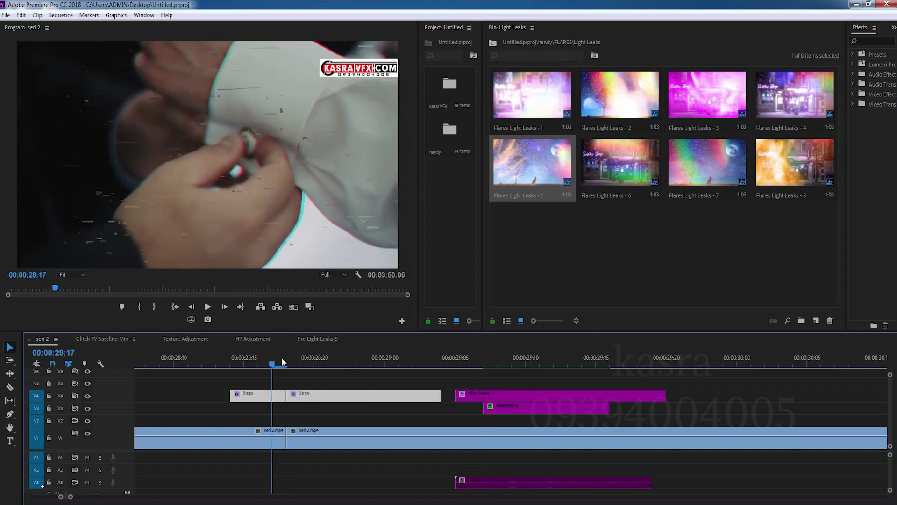
click(294, 441)
key(minus)
key(minus)
key(minus)
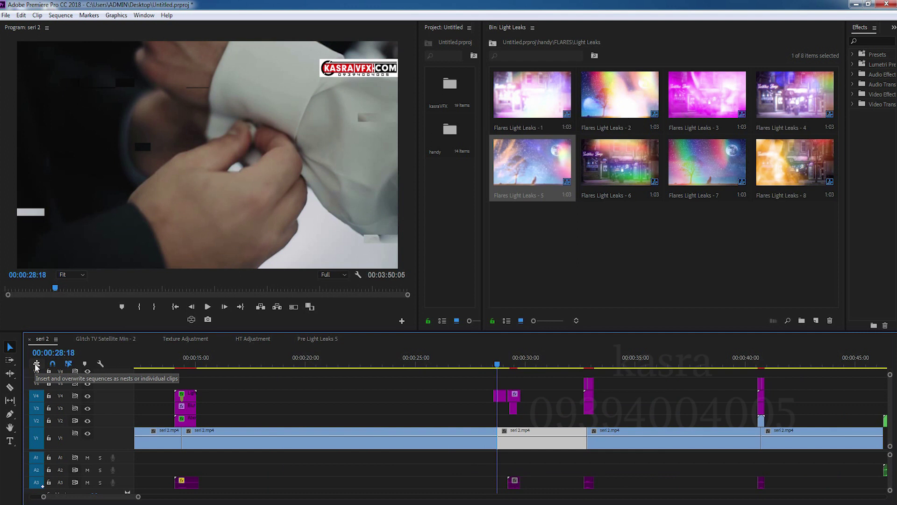
key(minus)
key(minus)
key(minus)
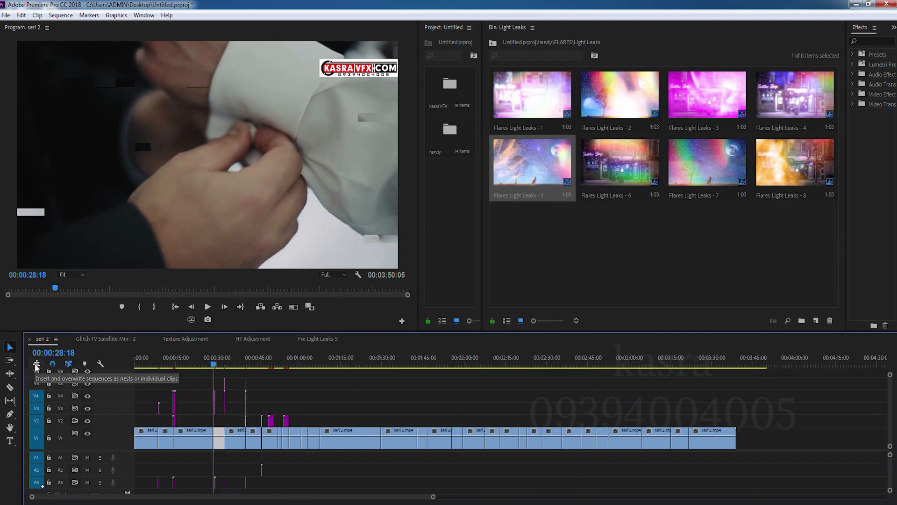